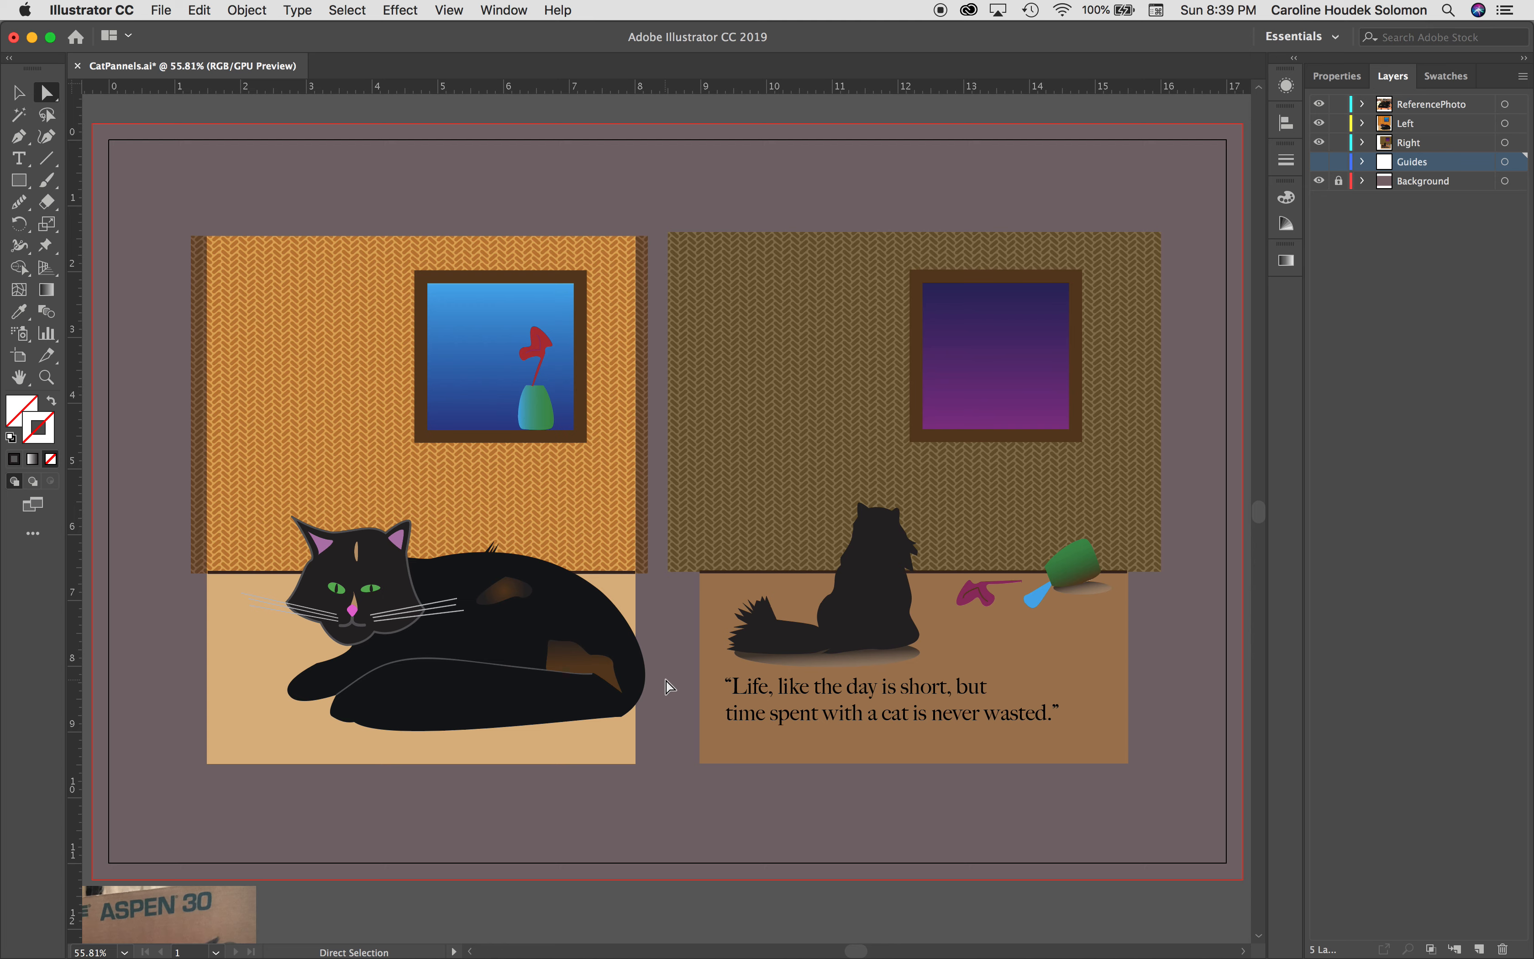
- Show the Guides layer and toggle the ReferencePhoto layer off and on to check what each contains
key("super")
key("super+minus")
key("super+minus")
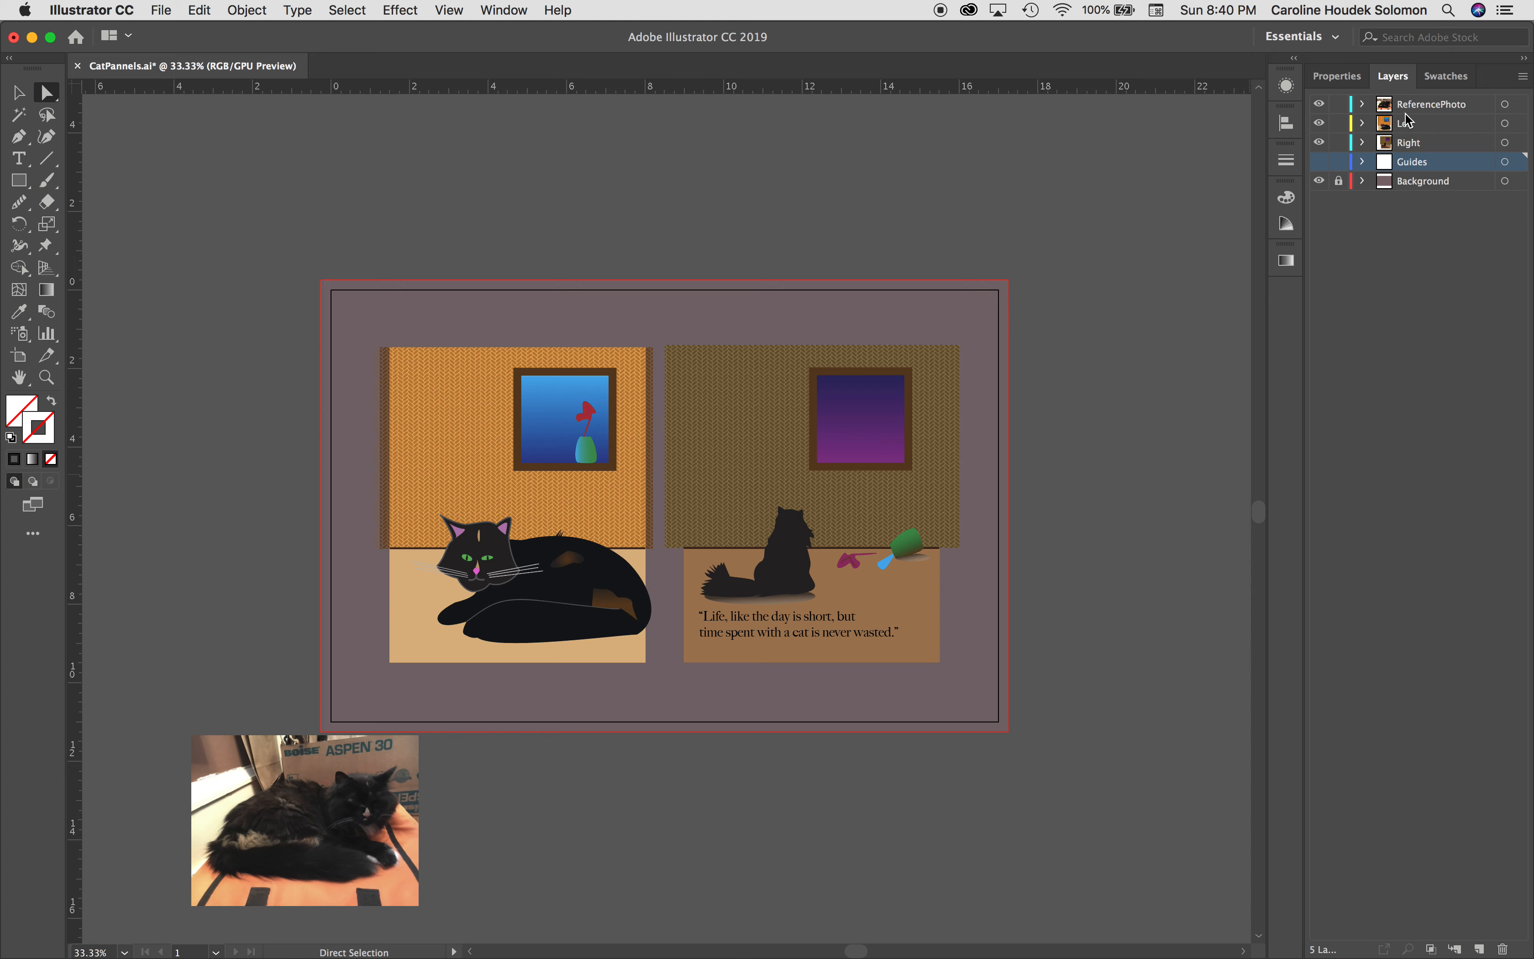
left_click(1319, 162)
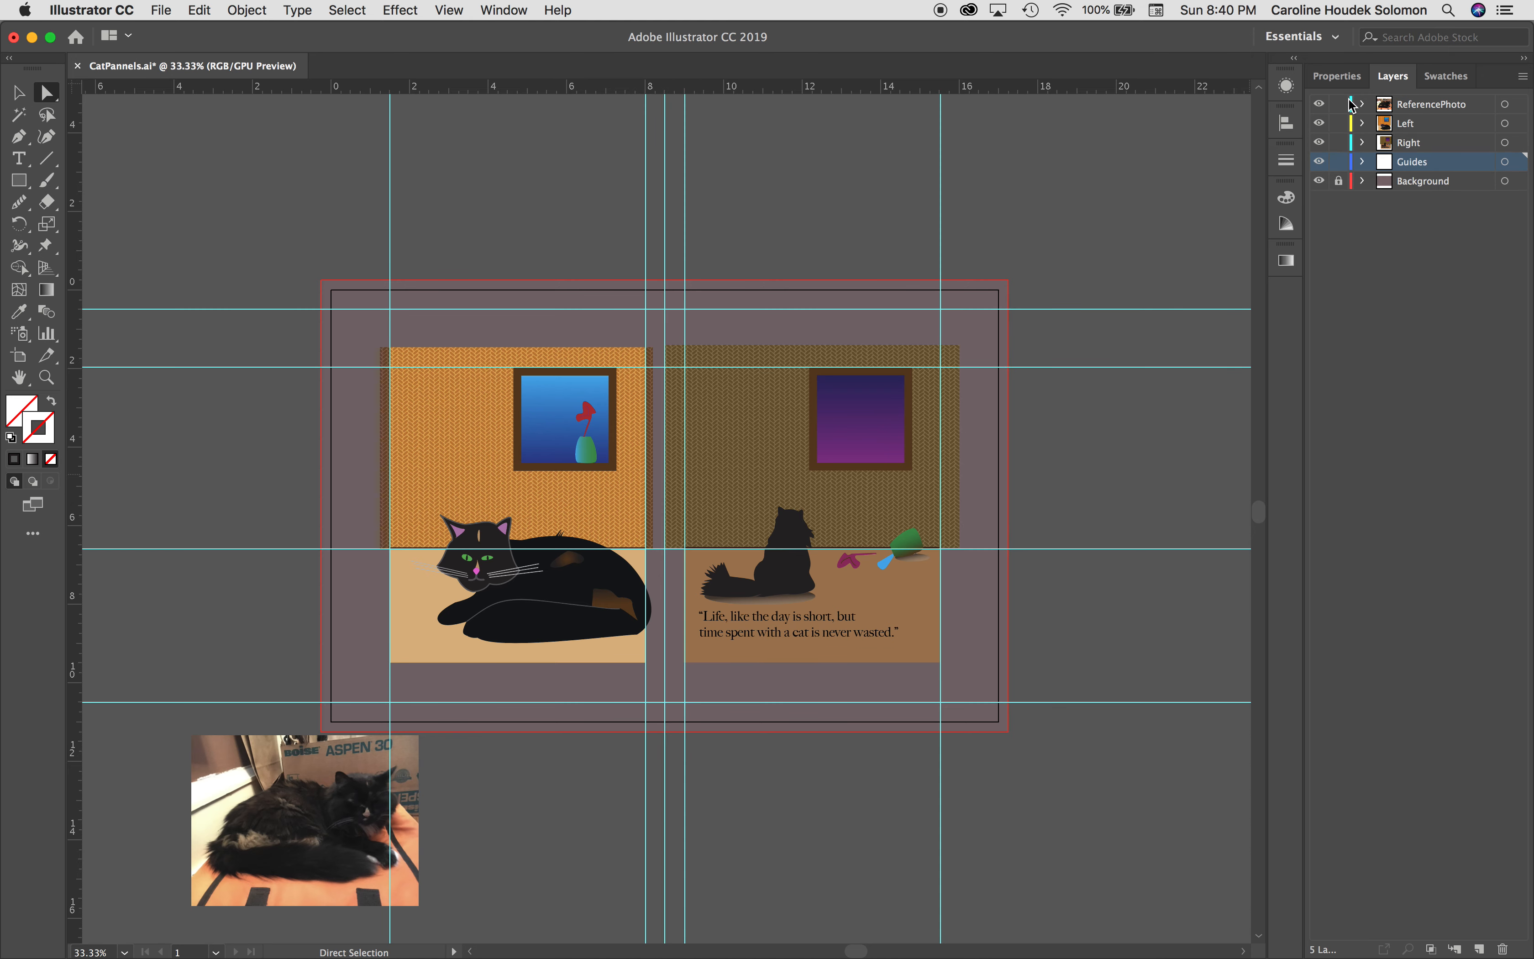
left_click(1320, 104)
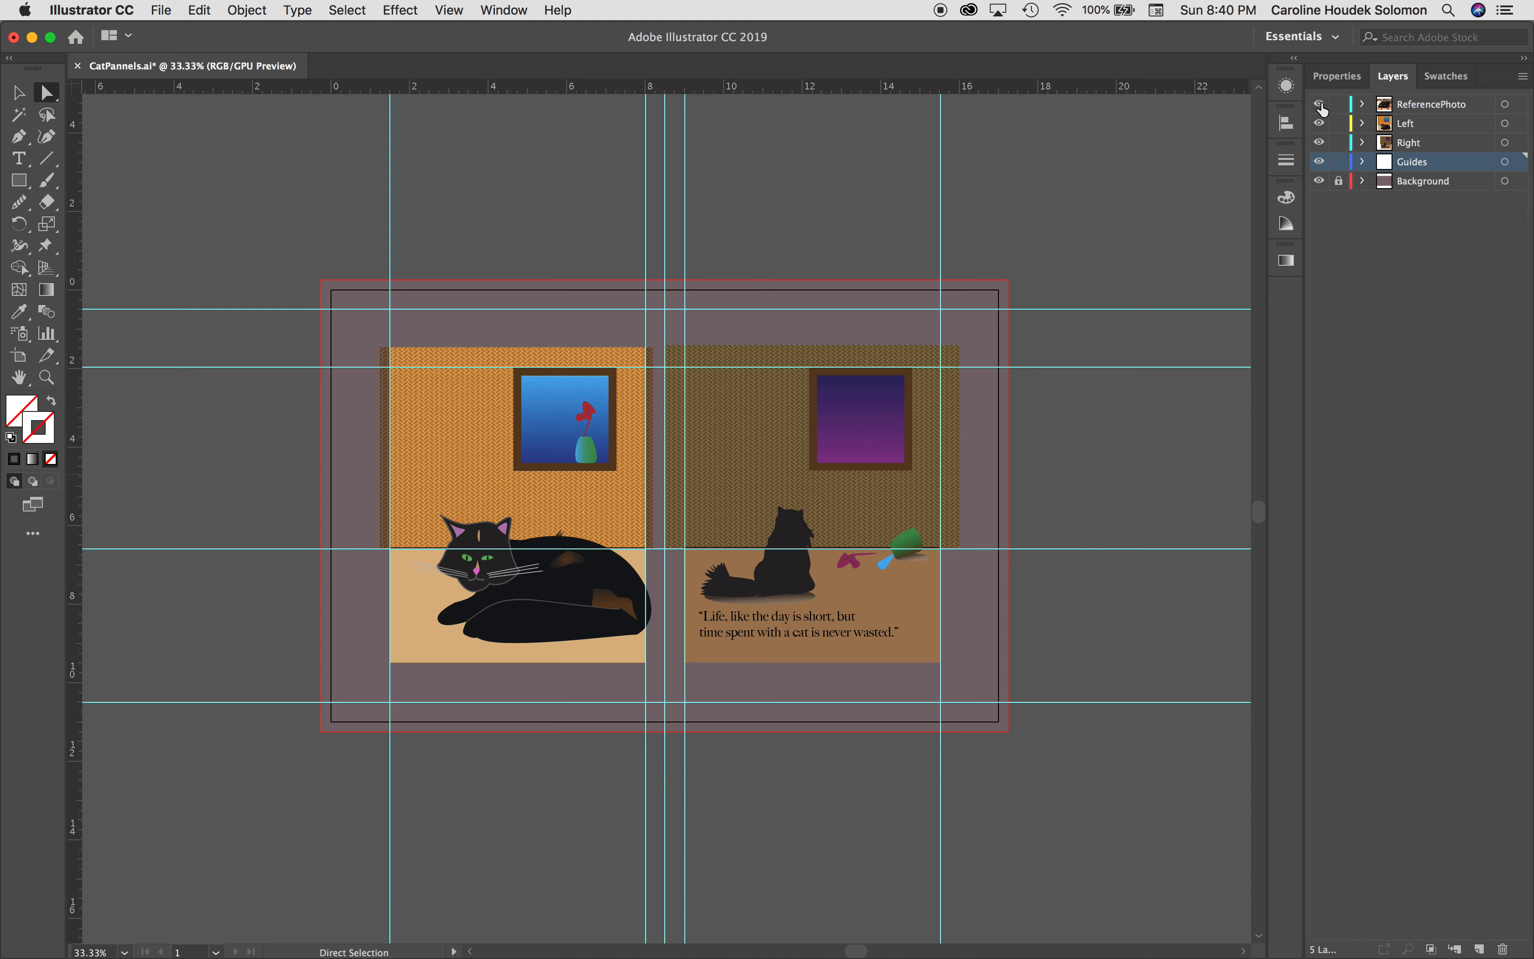
left_click(1319, 104)
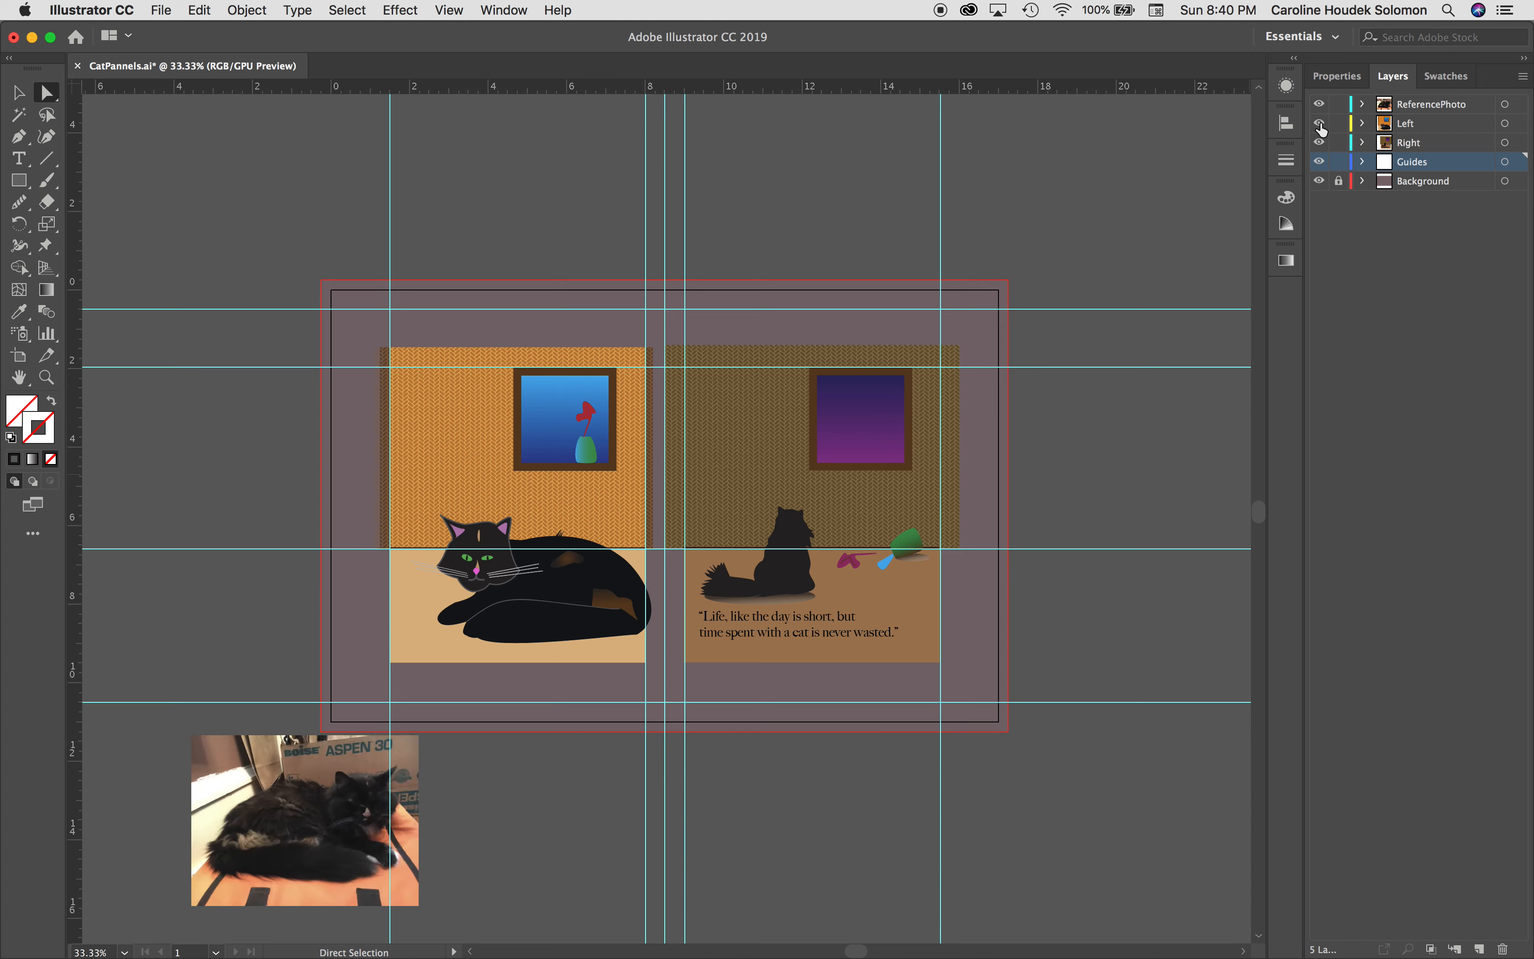
- Examine the contents of the Left and Right layers, toggling each layer's visibility off and on
left_click(1361, 123)
left_click(1319, 127)
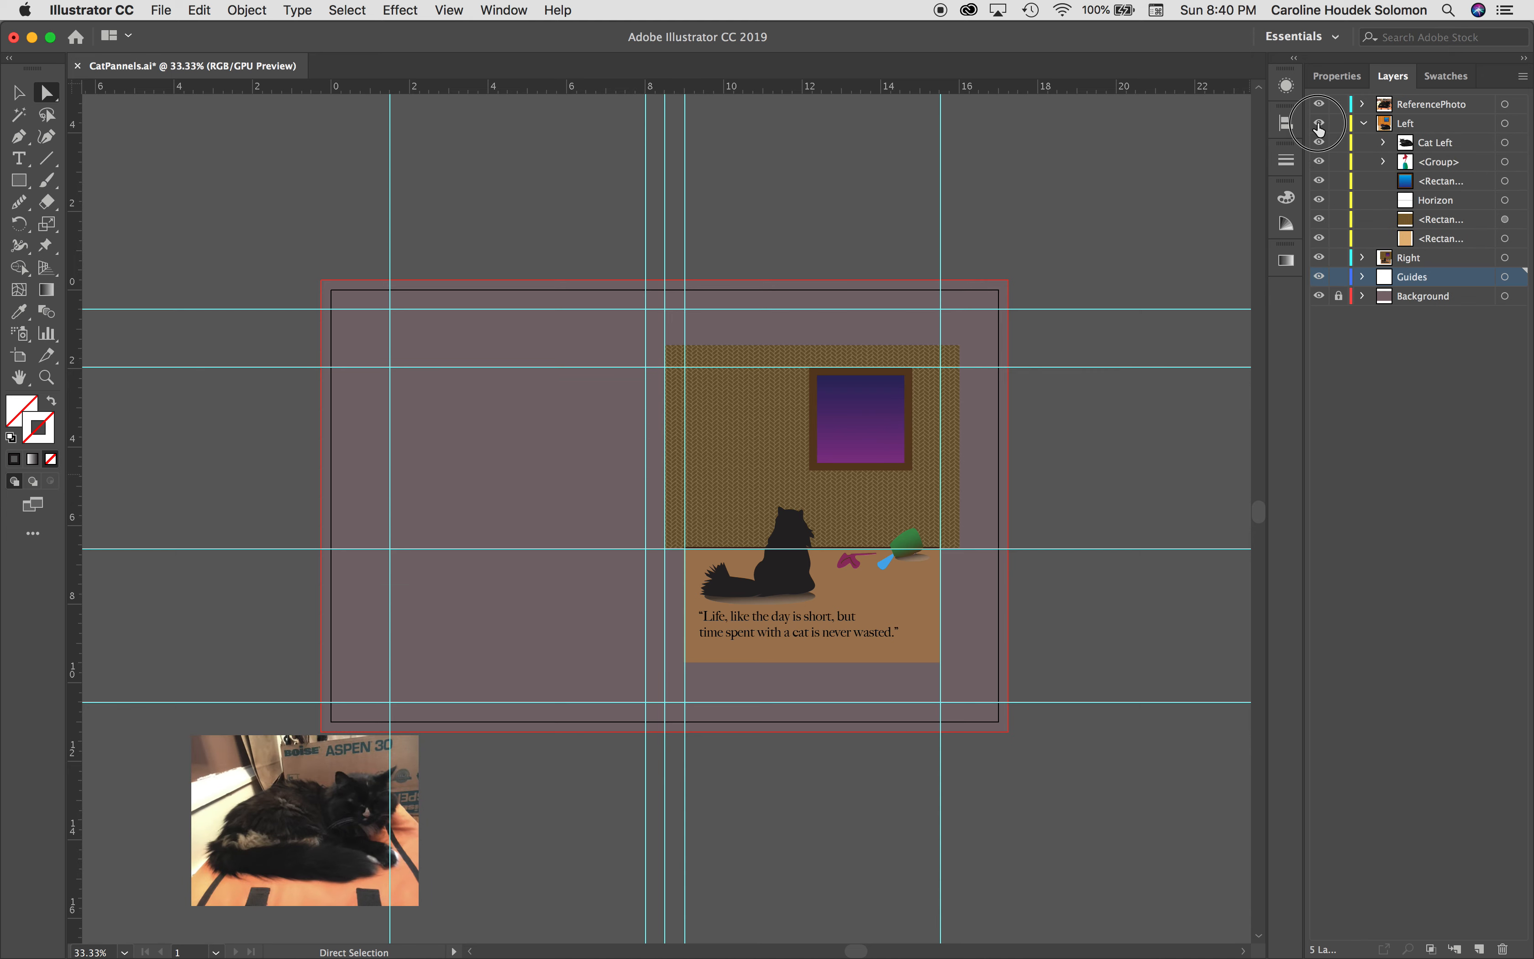
left_click(1319, 125)
left_click(1363, 124)
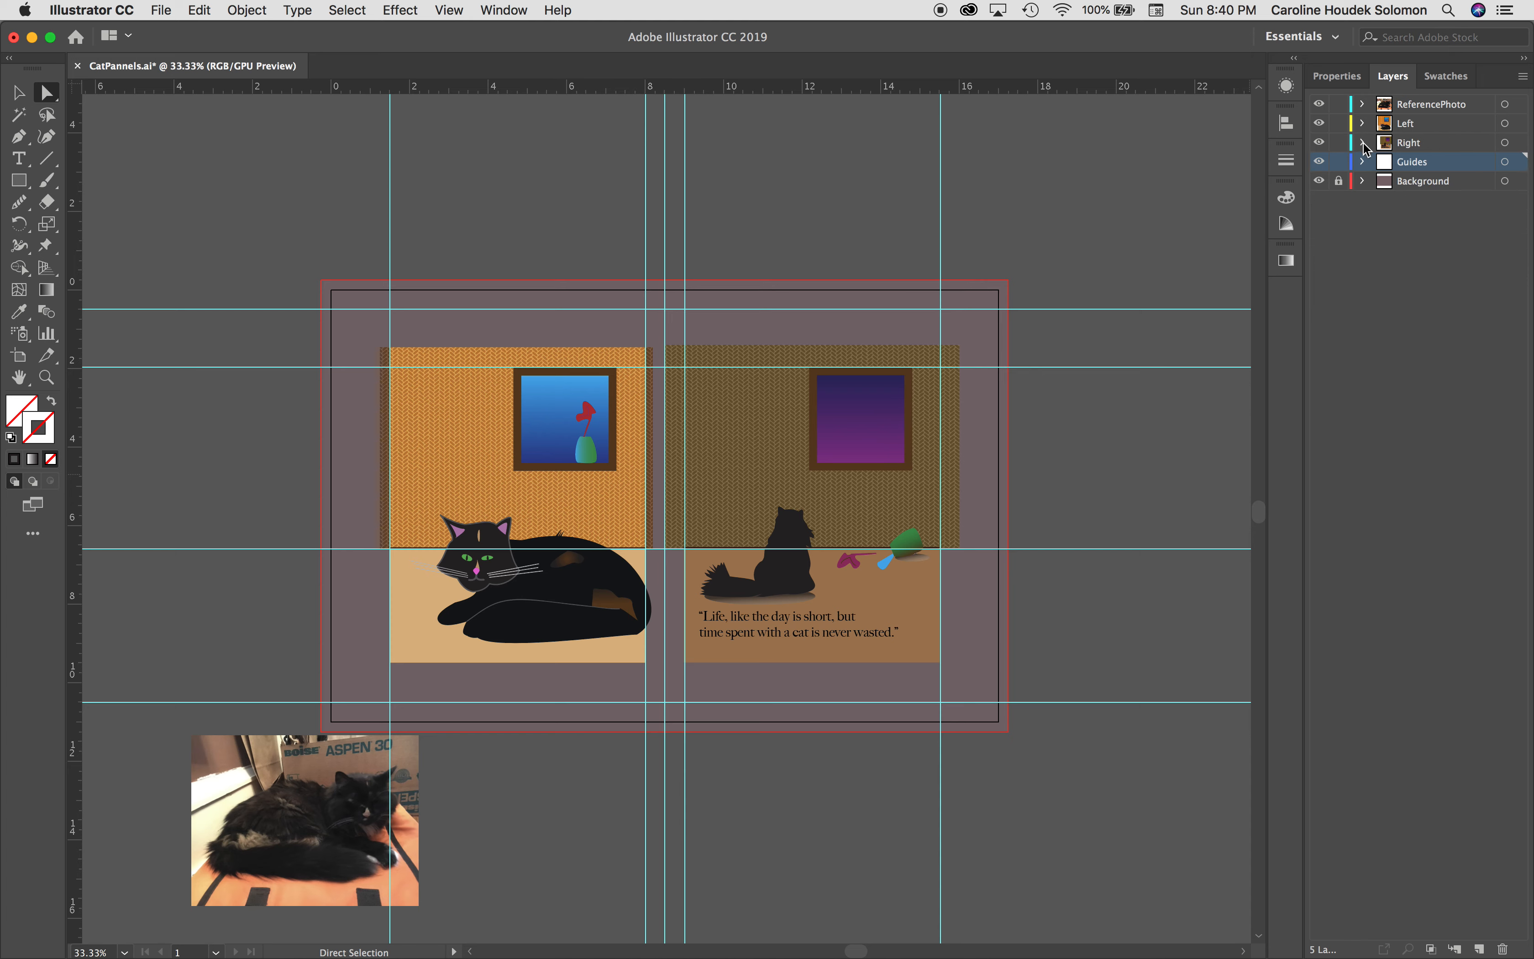
left_click(1362, 142)
left_click(1318, 143)
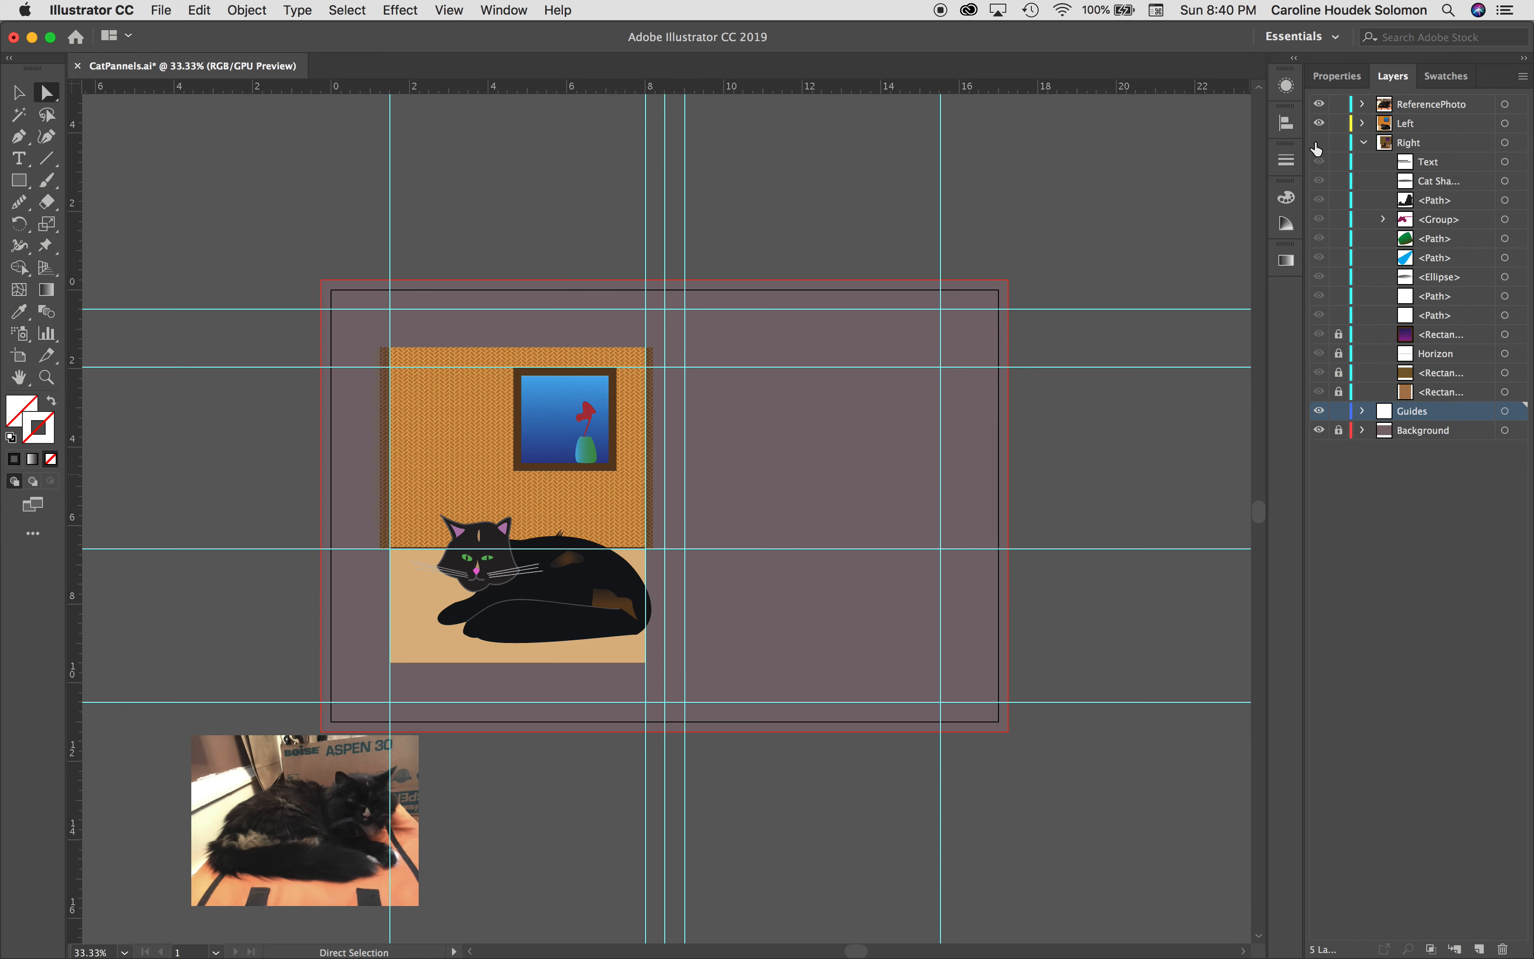
left_click(1318, 143)
left_click(1364, 144)
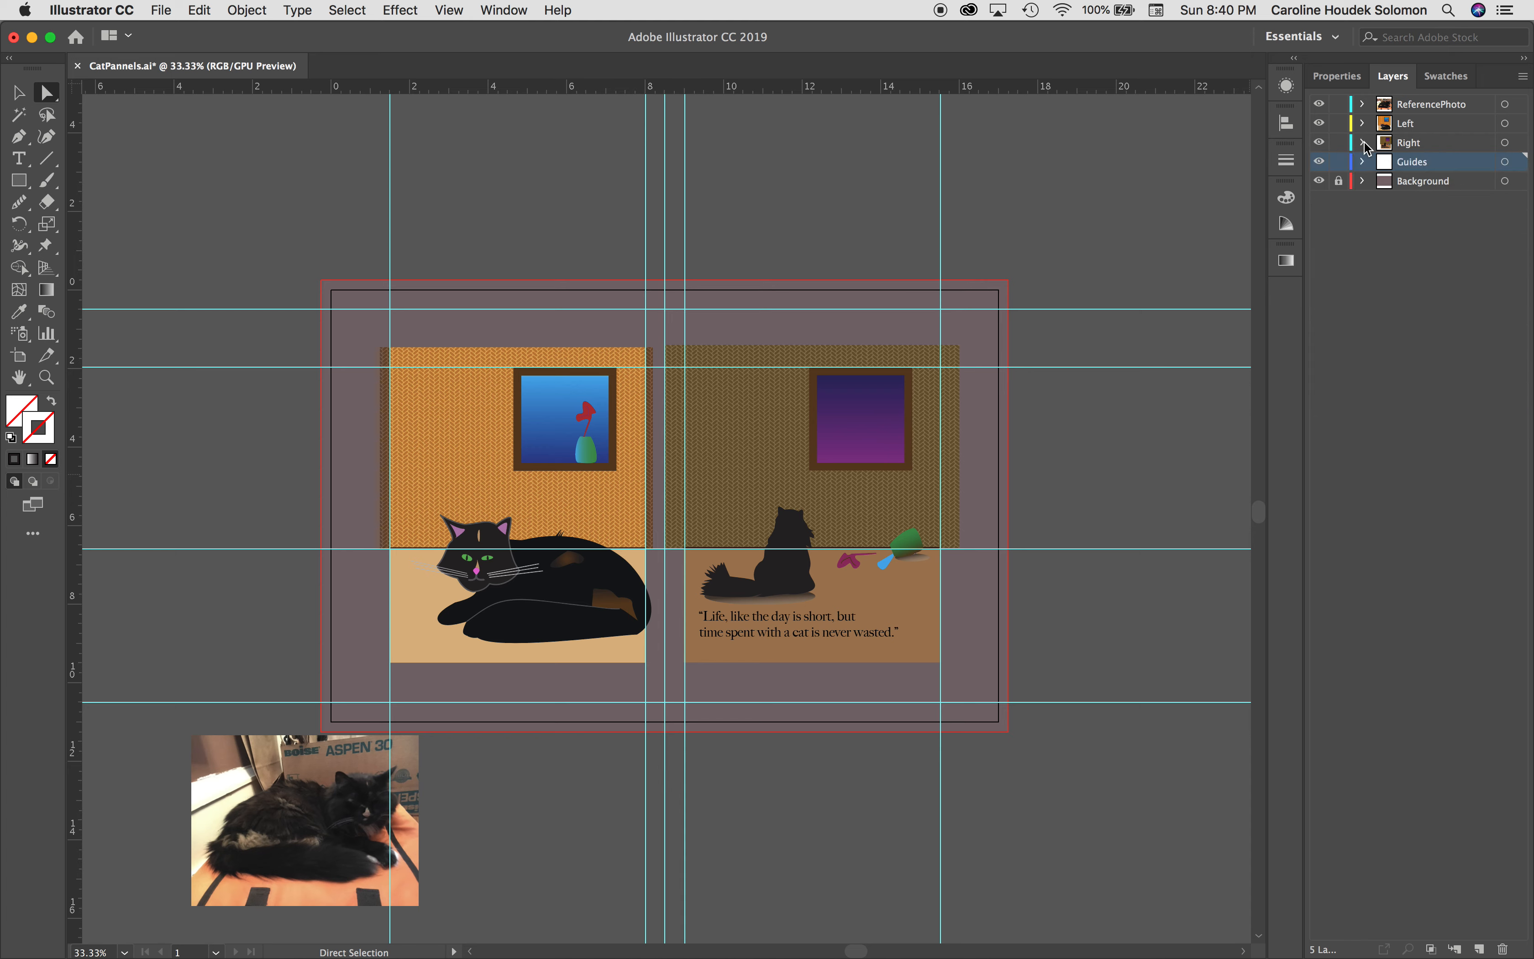
- Toggle the Guides and Background layers to check their contents, leaving Guides hidden and Background visible
left_click(1321, 166)
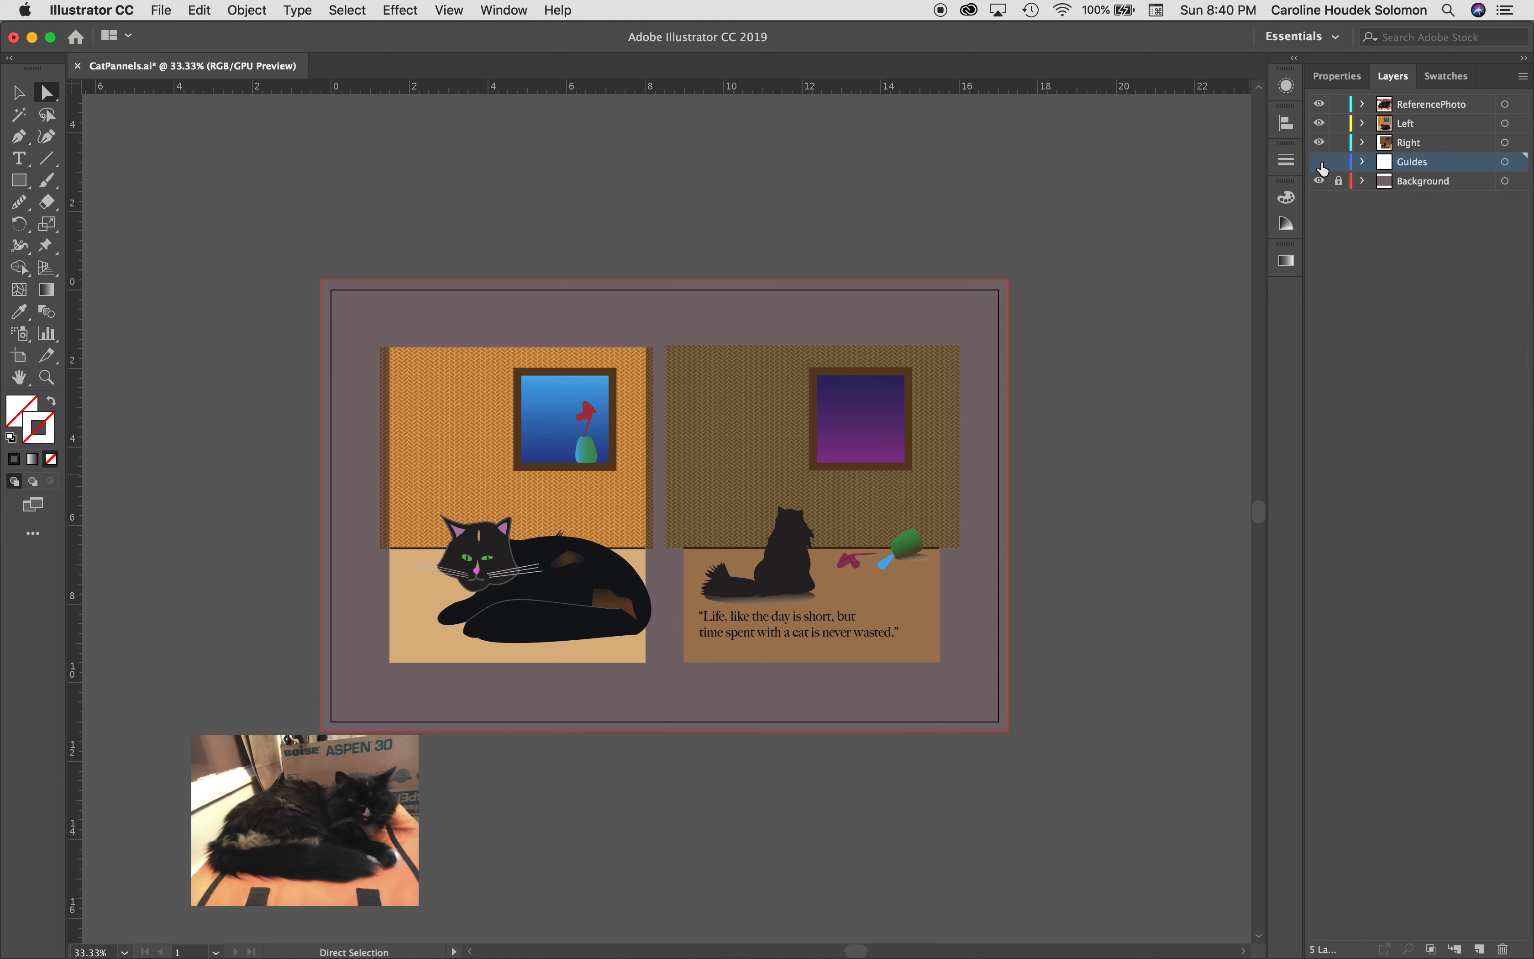
left_click(1321, 166)
left_click(1321, 163)
left_click(1320, 182)
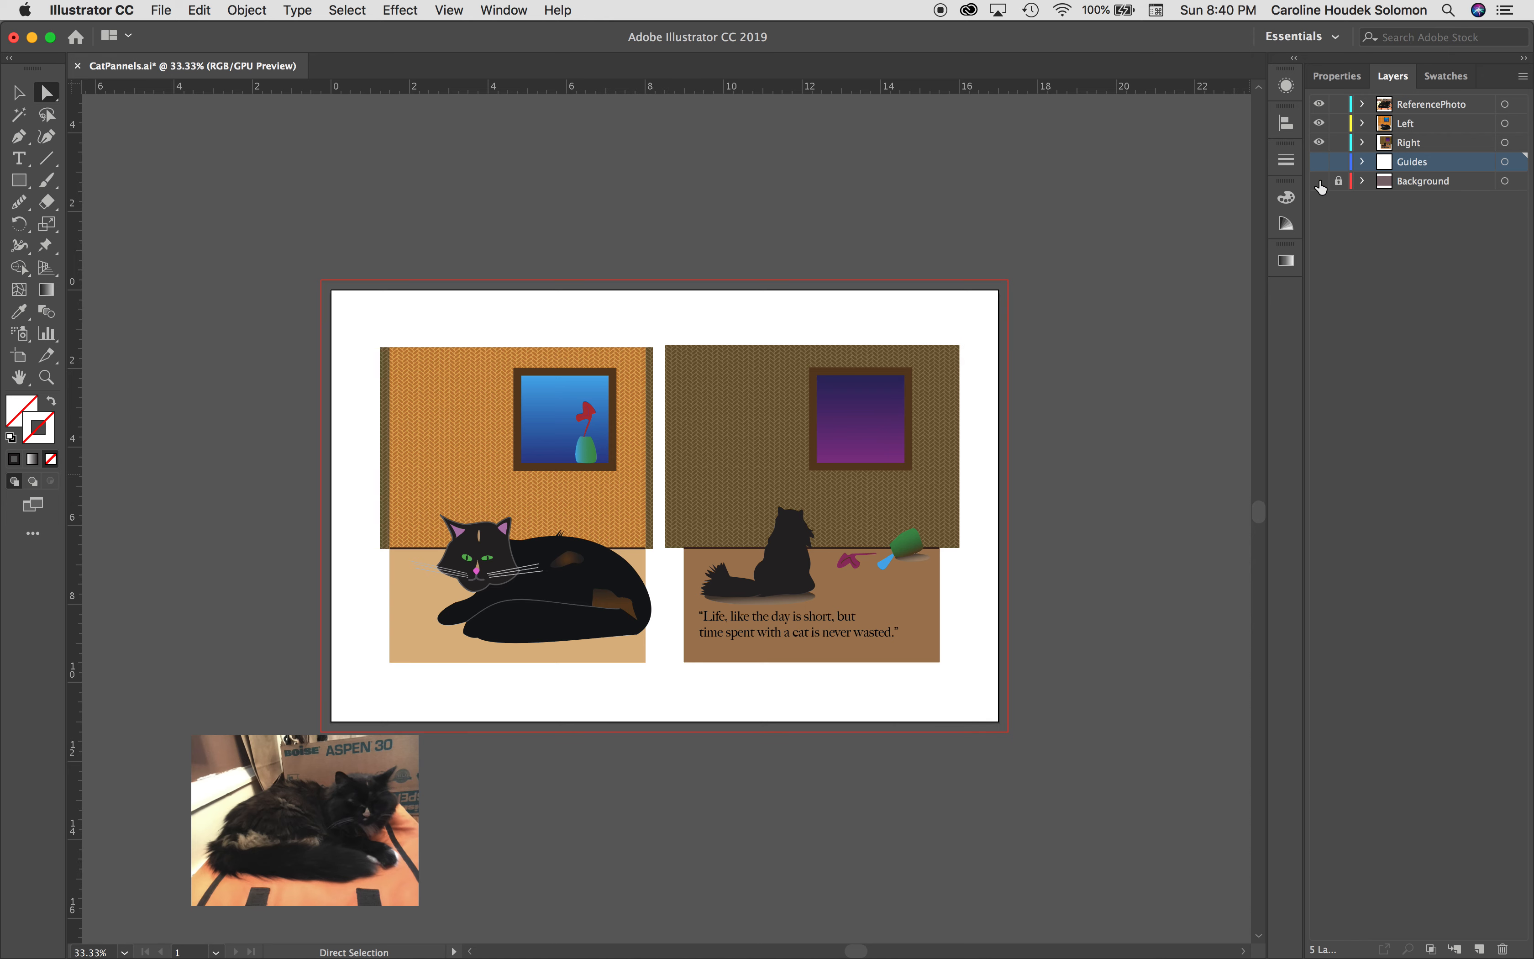
left_click(1321, 182)
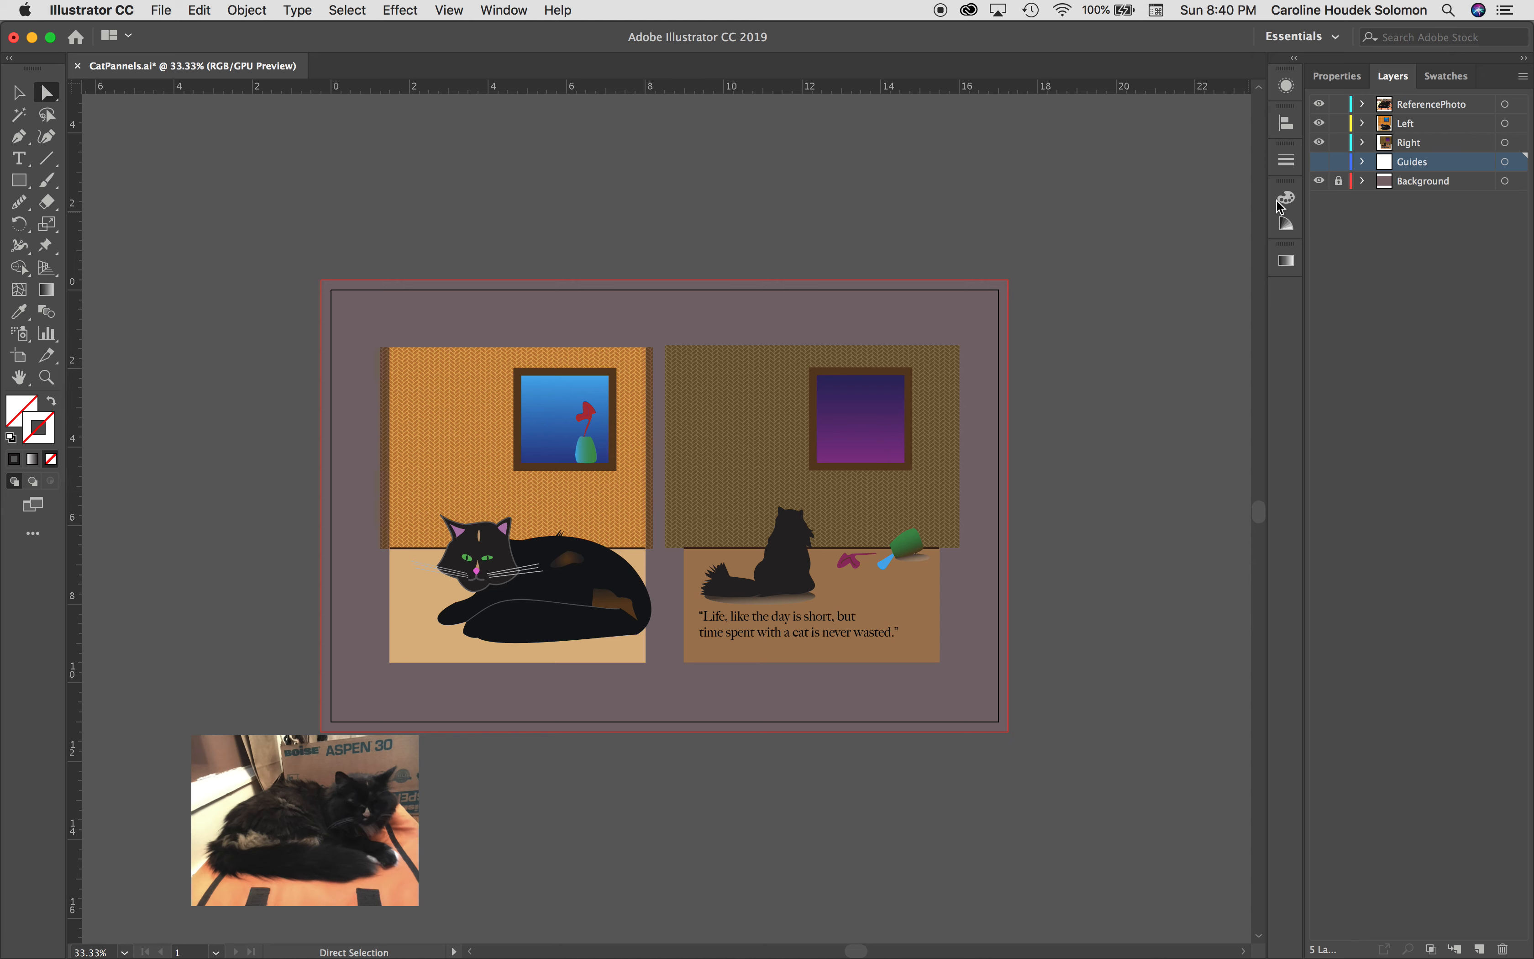
left_click(1320, 184)
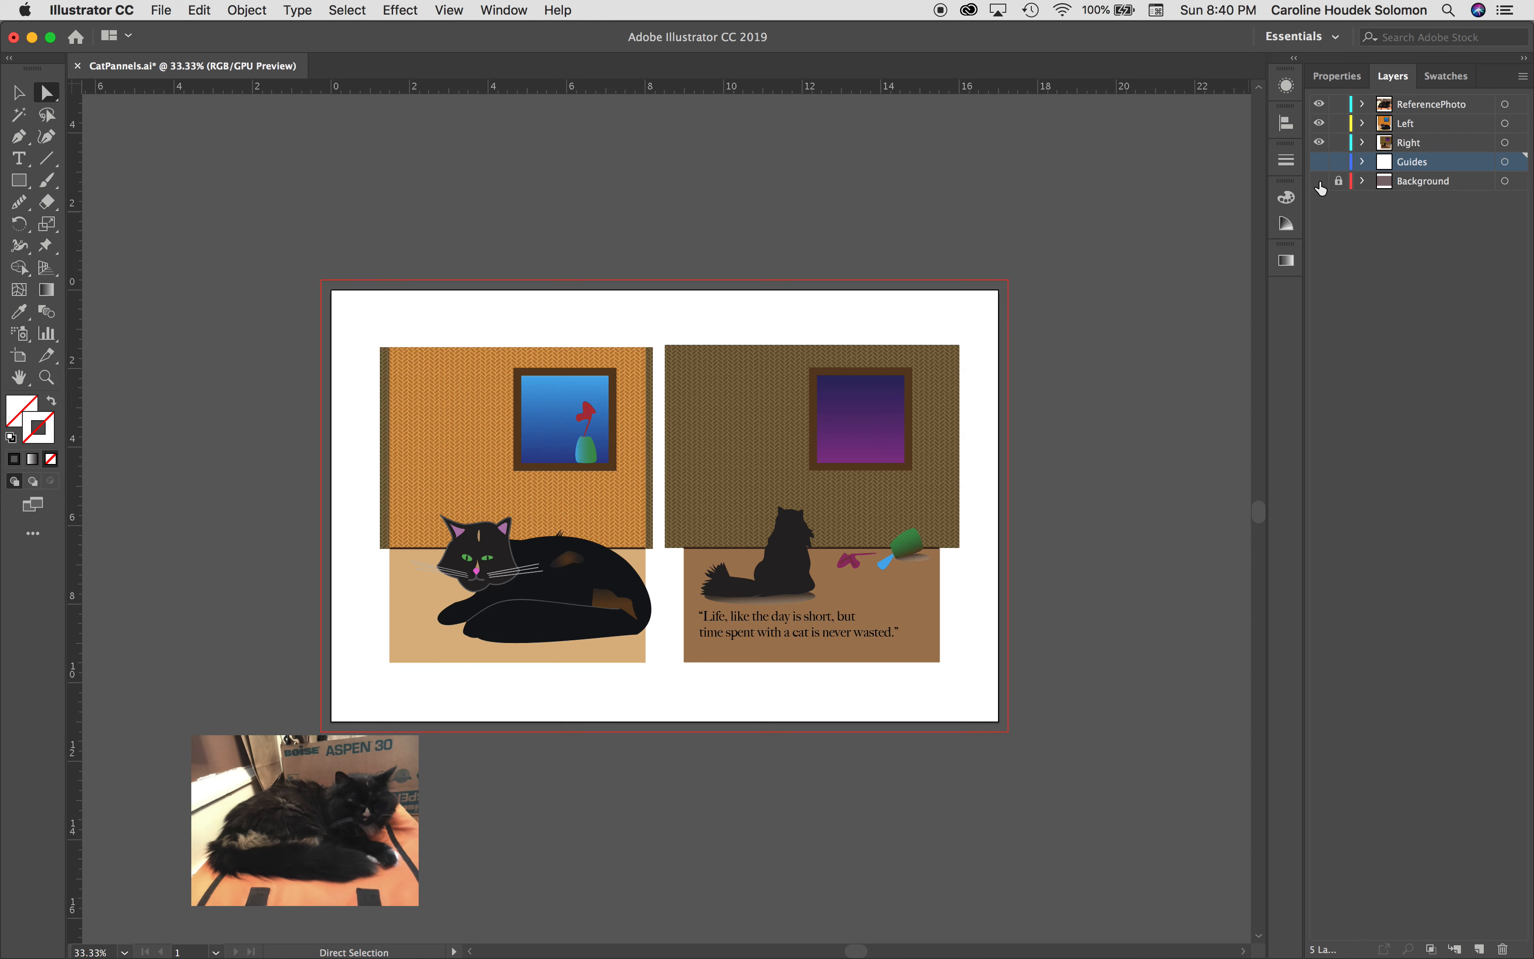
left_click(1321, 184)
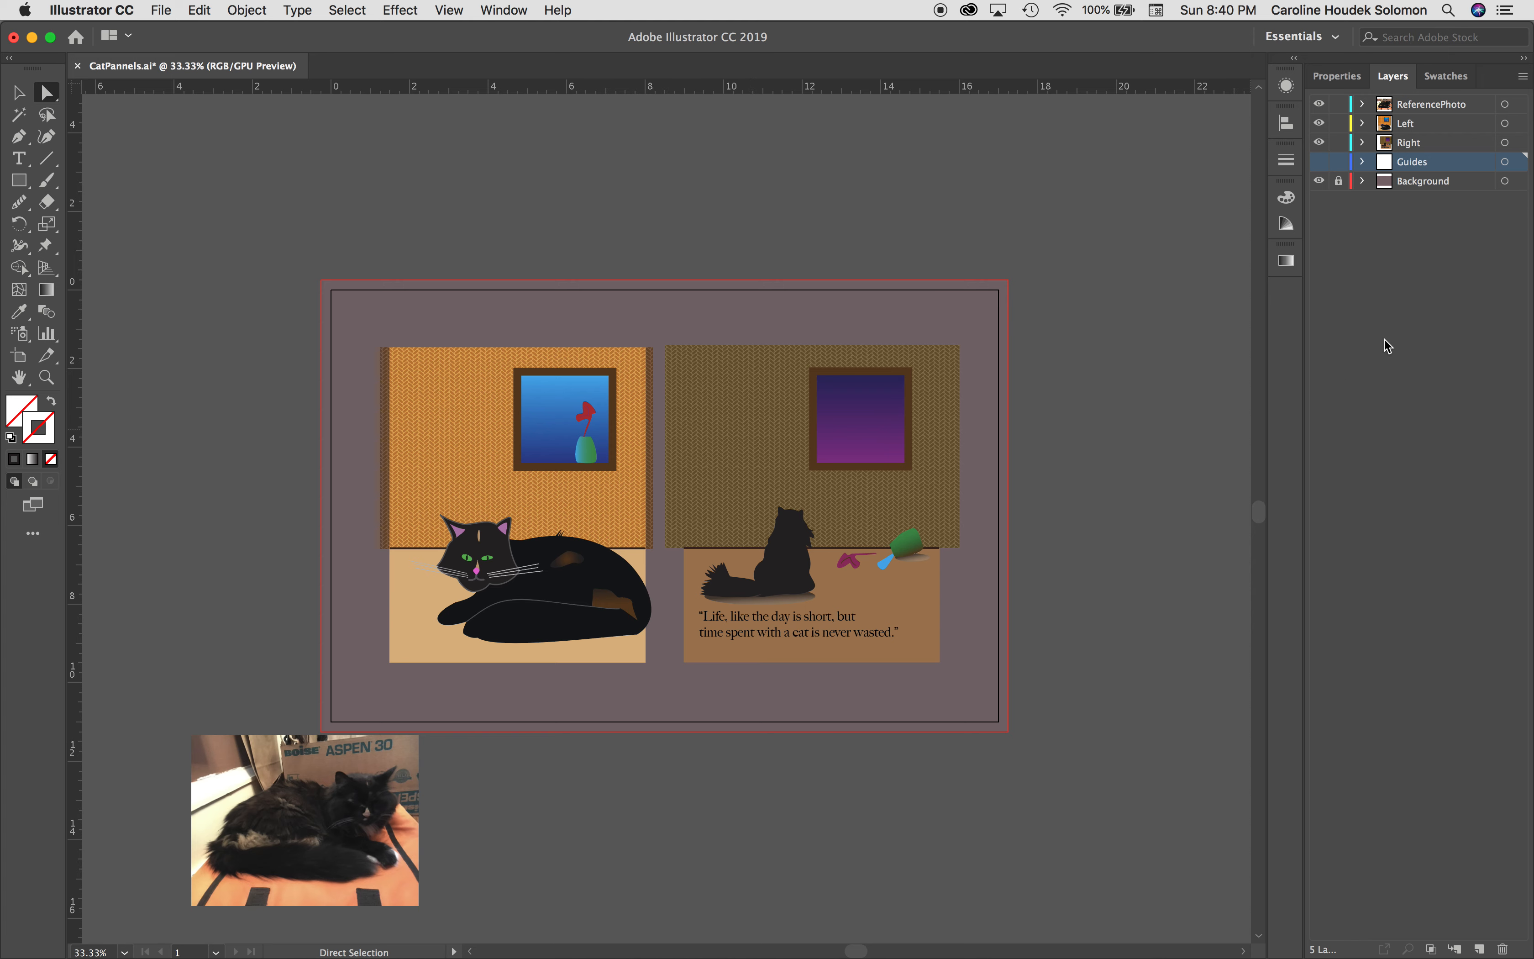
- Delete the ReferencePhoto layer together with its artwork
left_click(1430, 113)
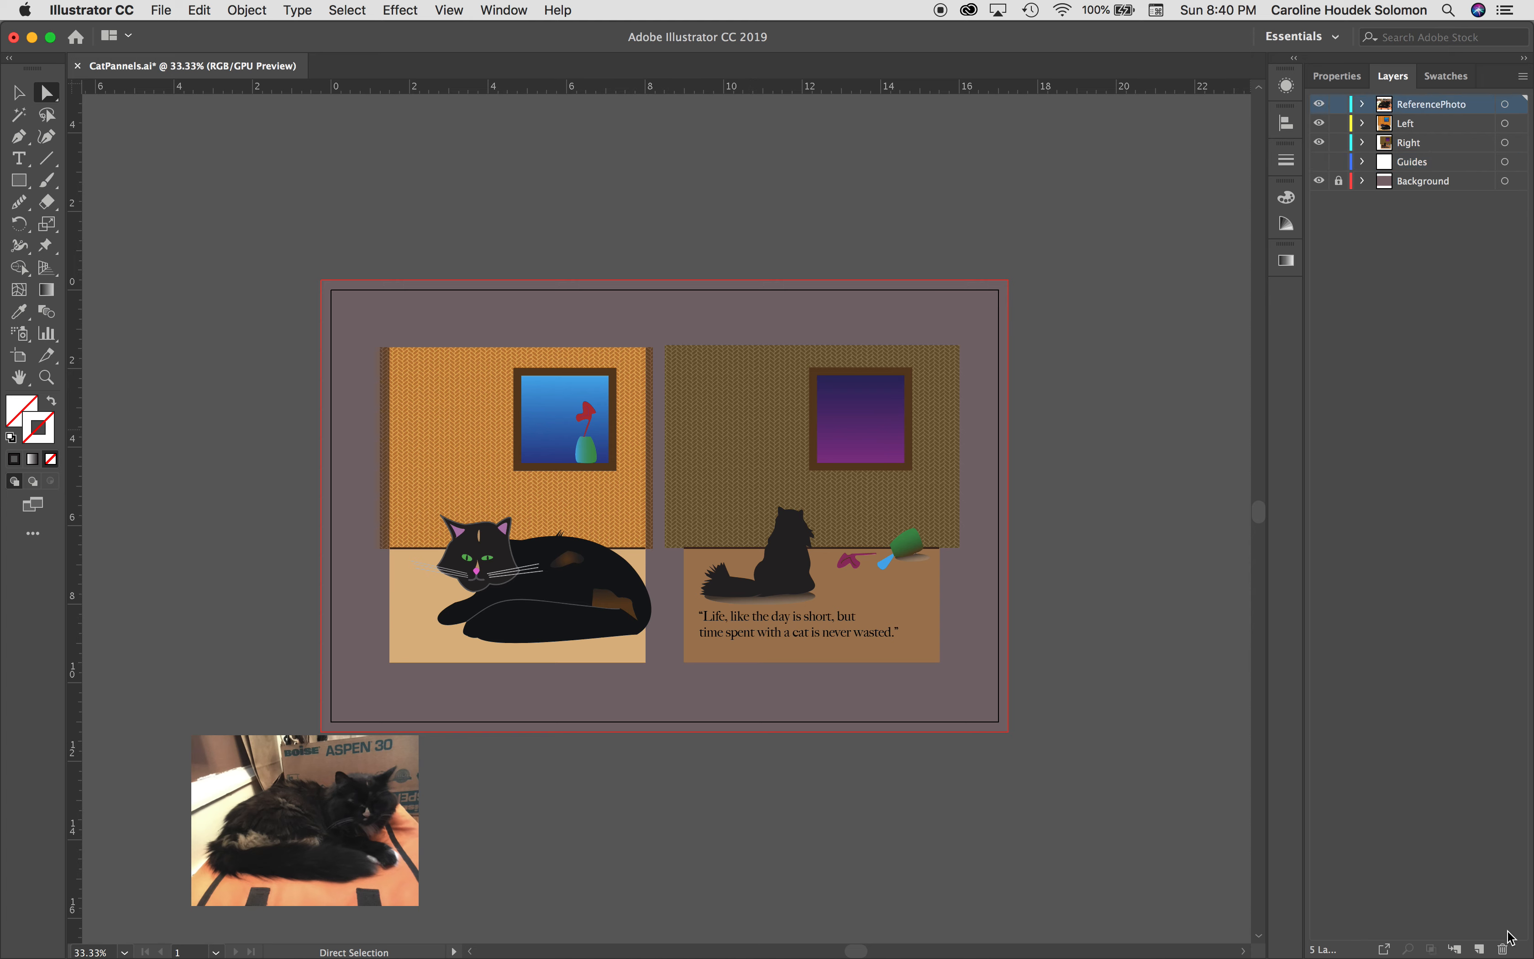
left_click(1503, 950)
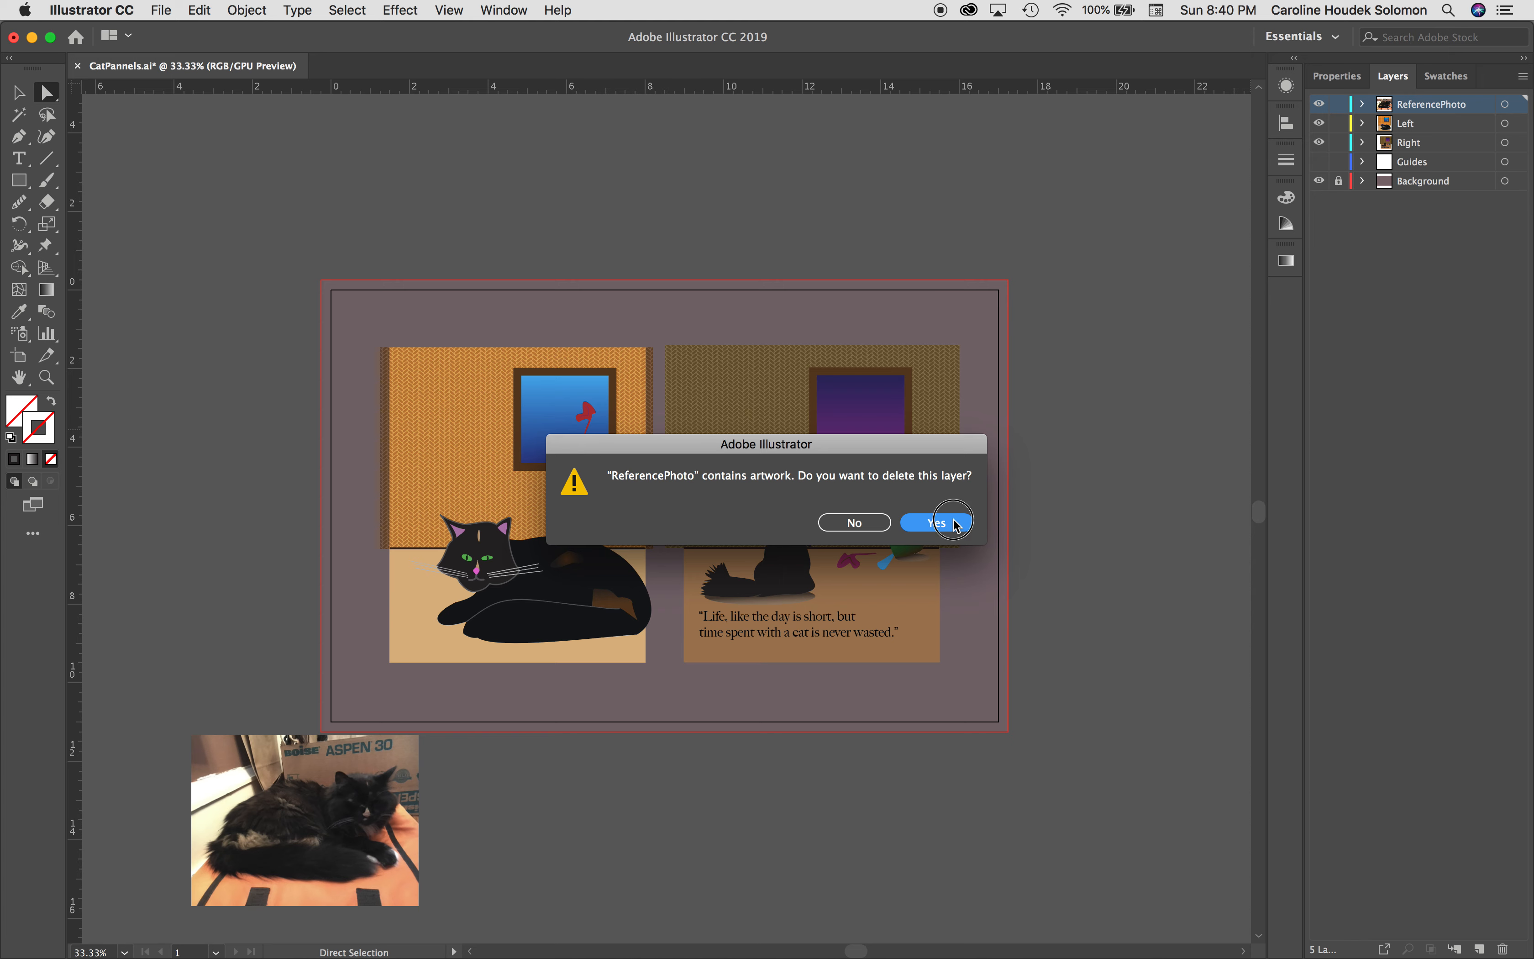
left_click(937, 522)
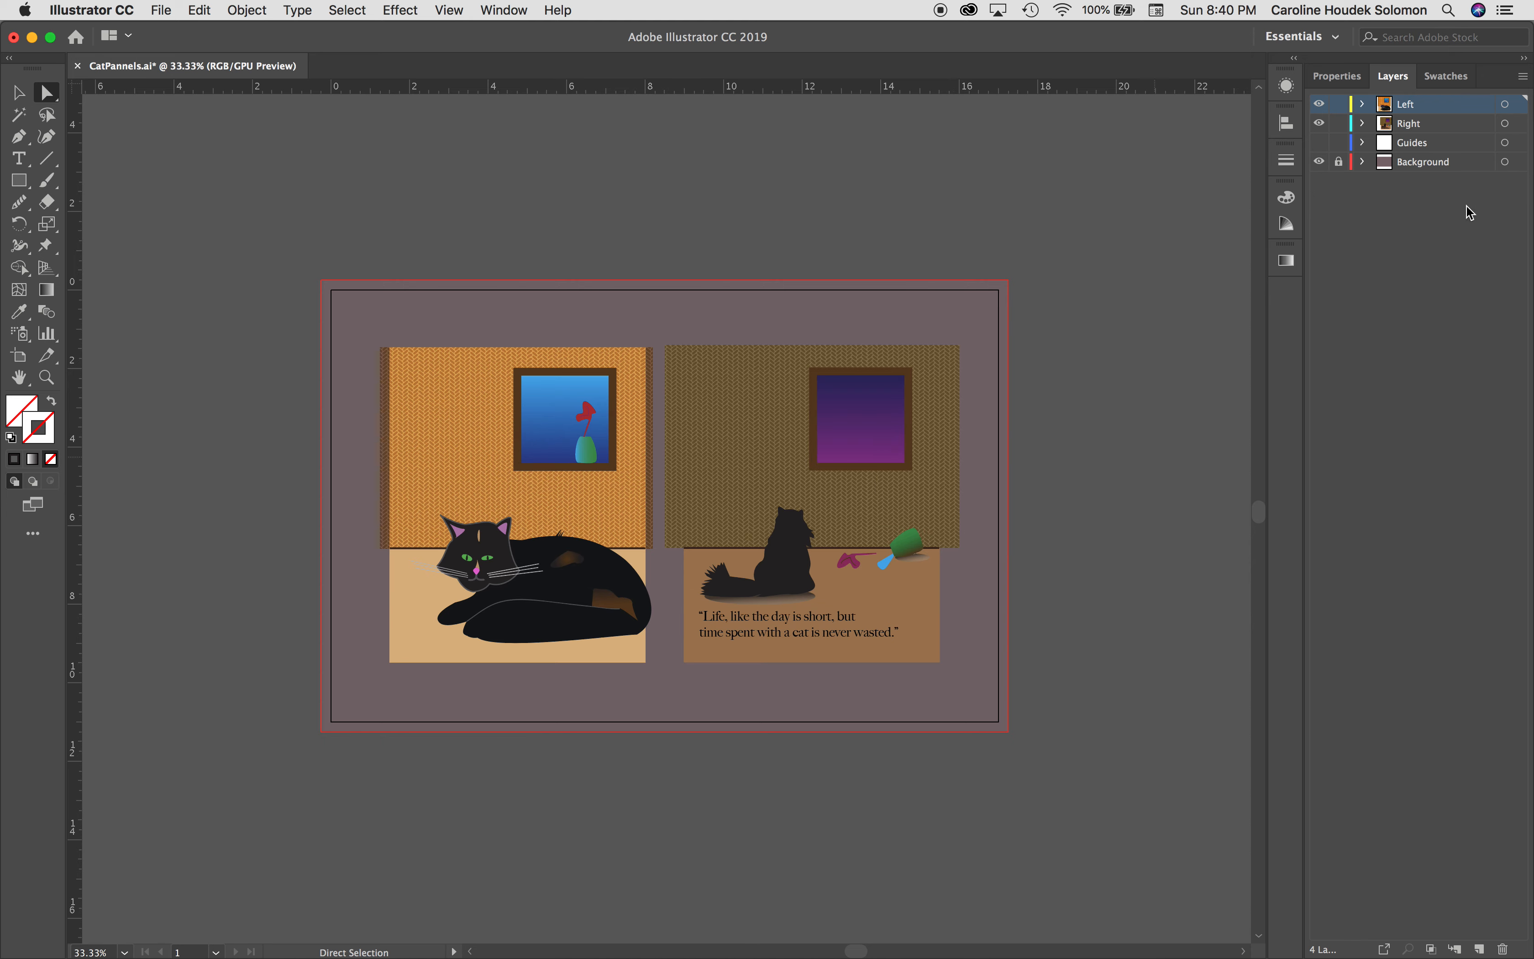
- Try deleting the blue window rectangle from the Left layer, and undo the deletion
left_click(1364, 106)
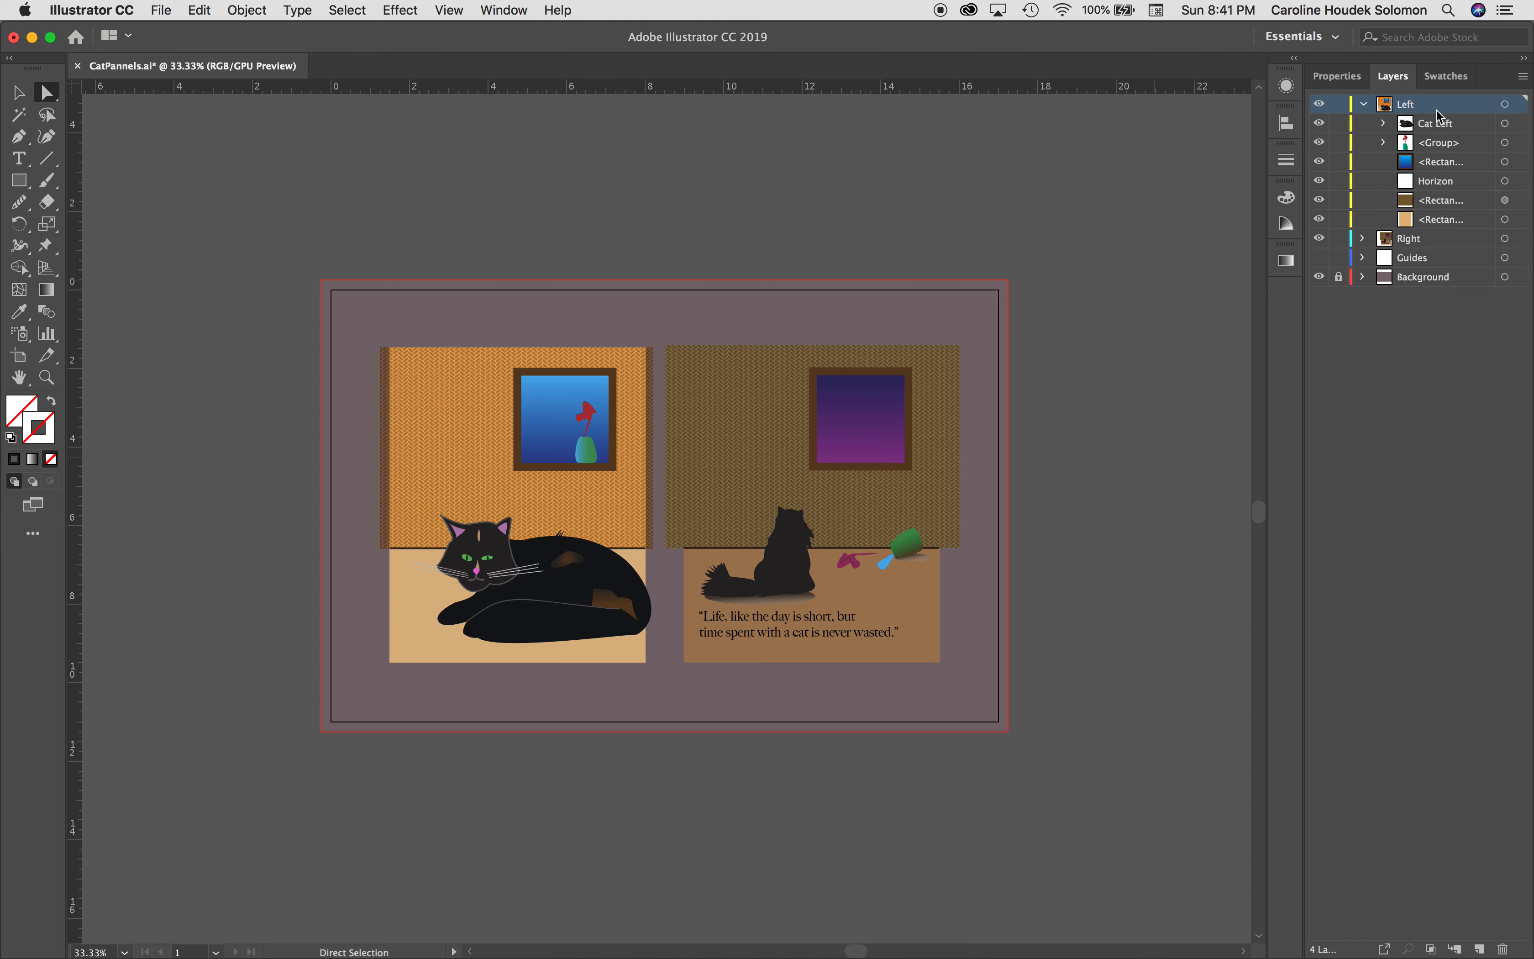
left_click(1434, 163)
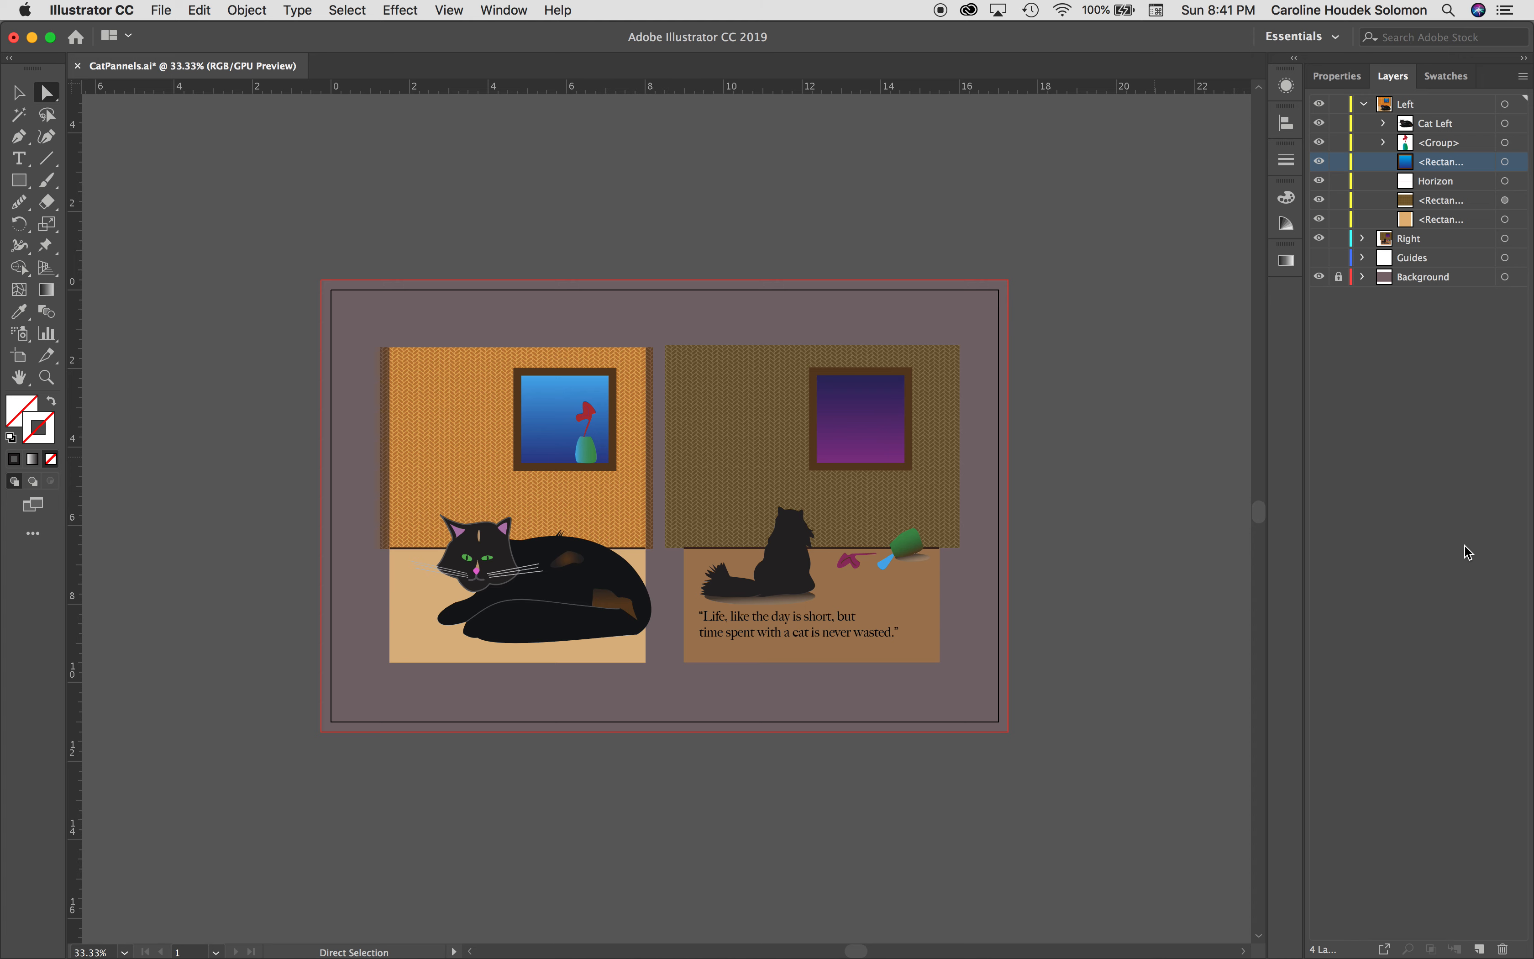
left_click(1504, 949)
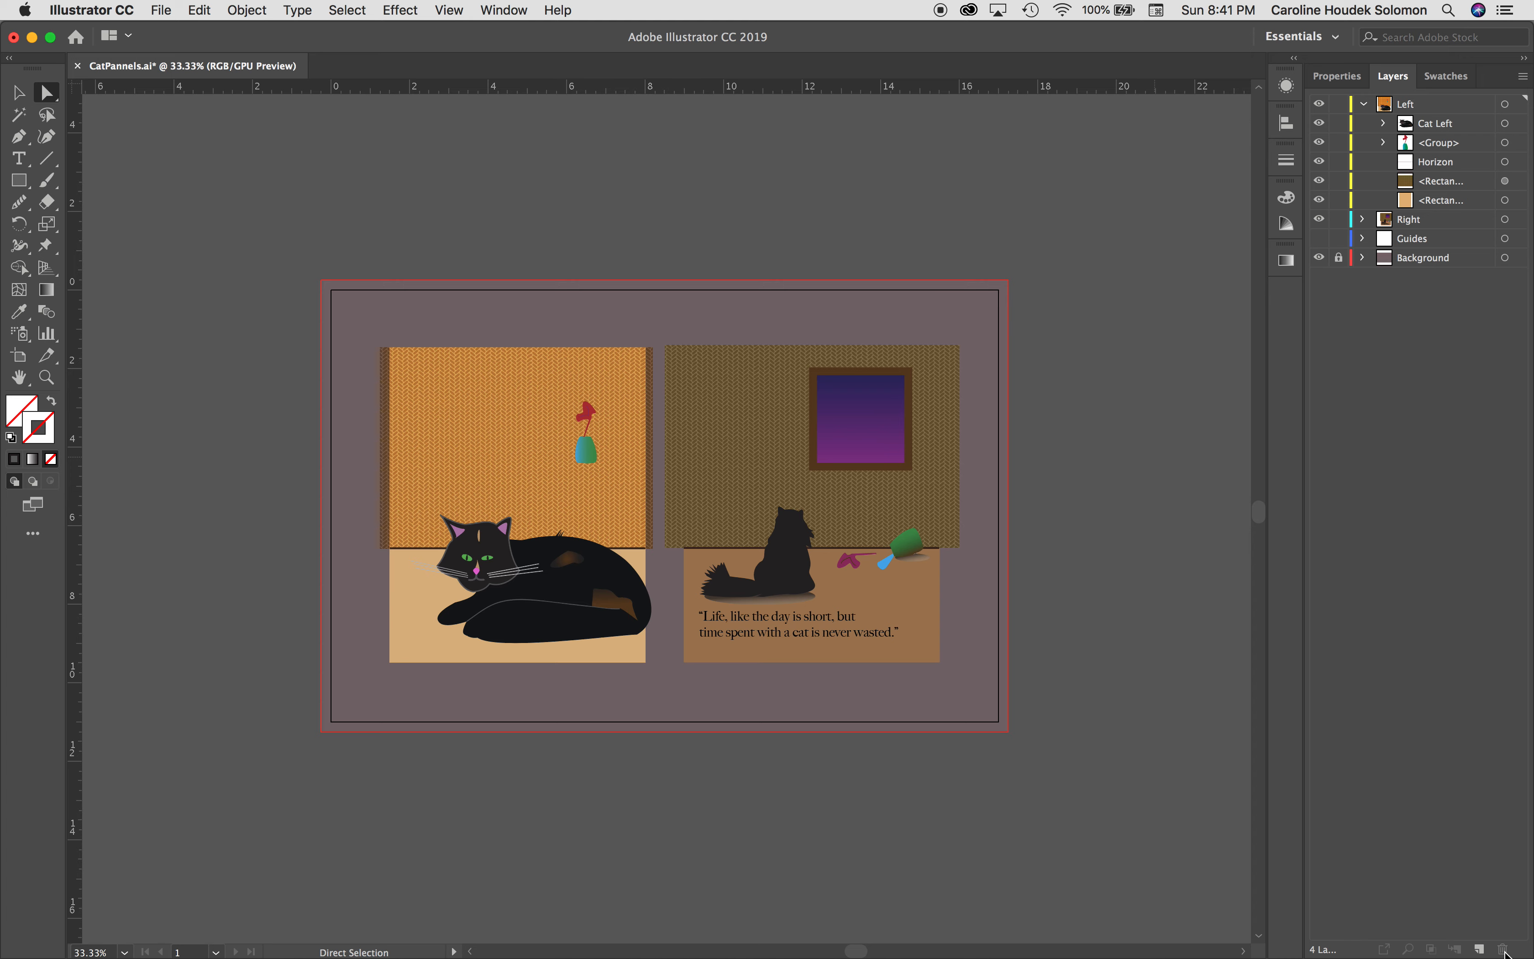
key("super+z")
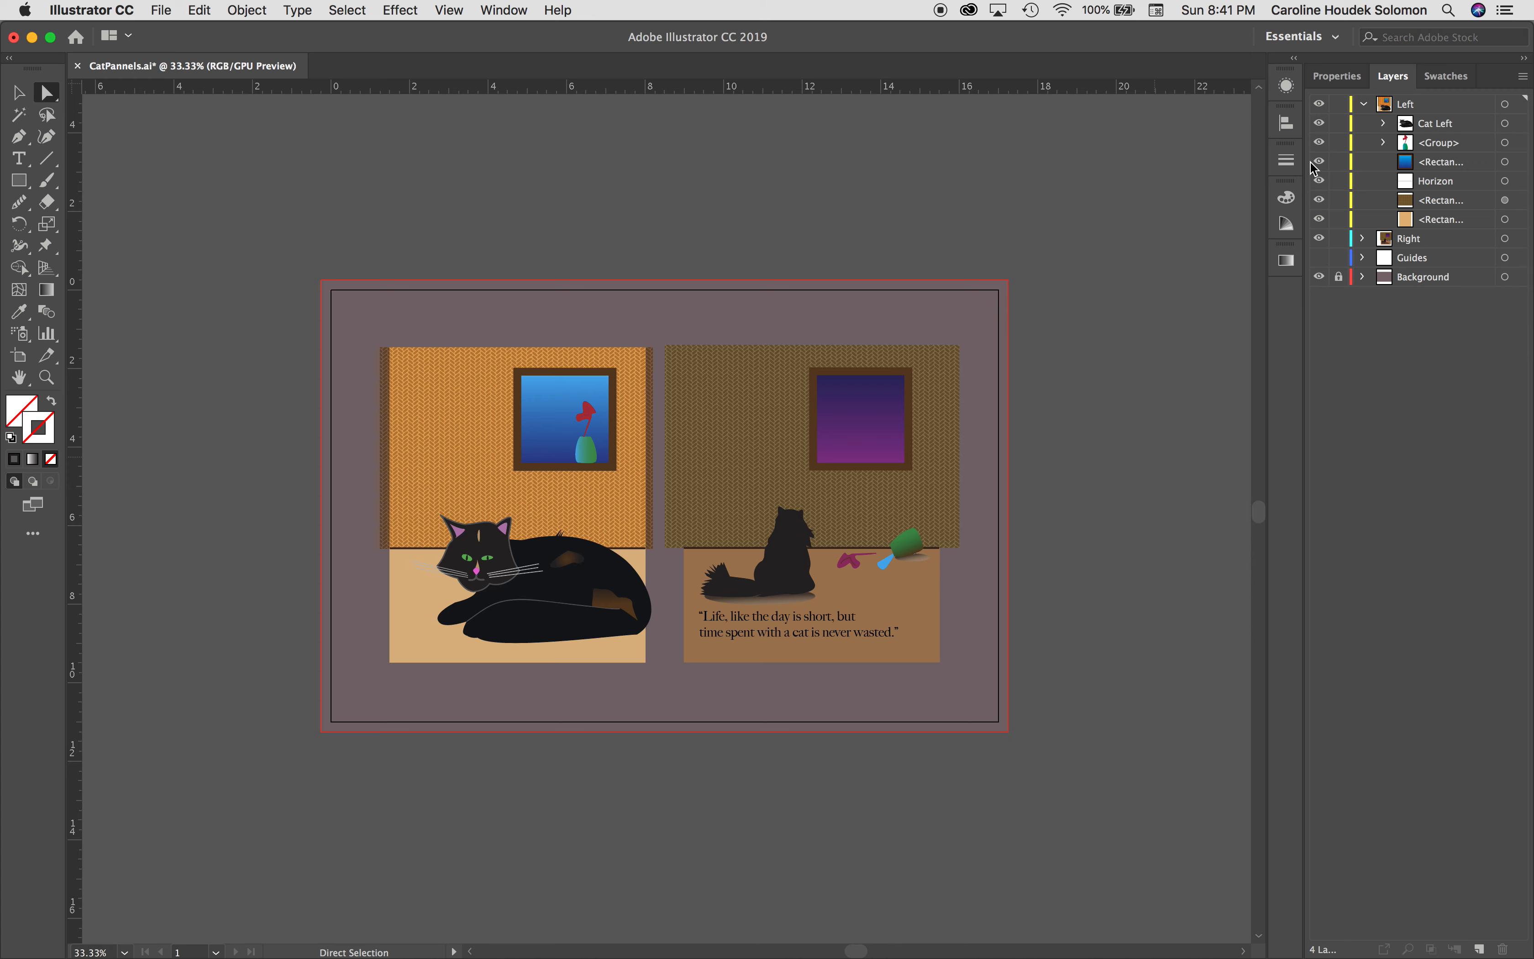
left_click(1365, 105)
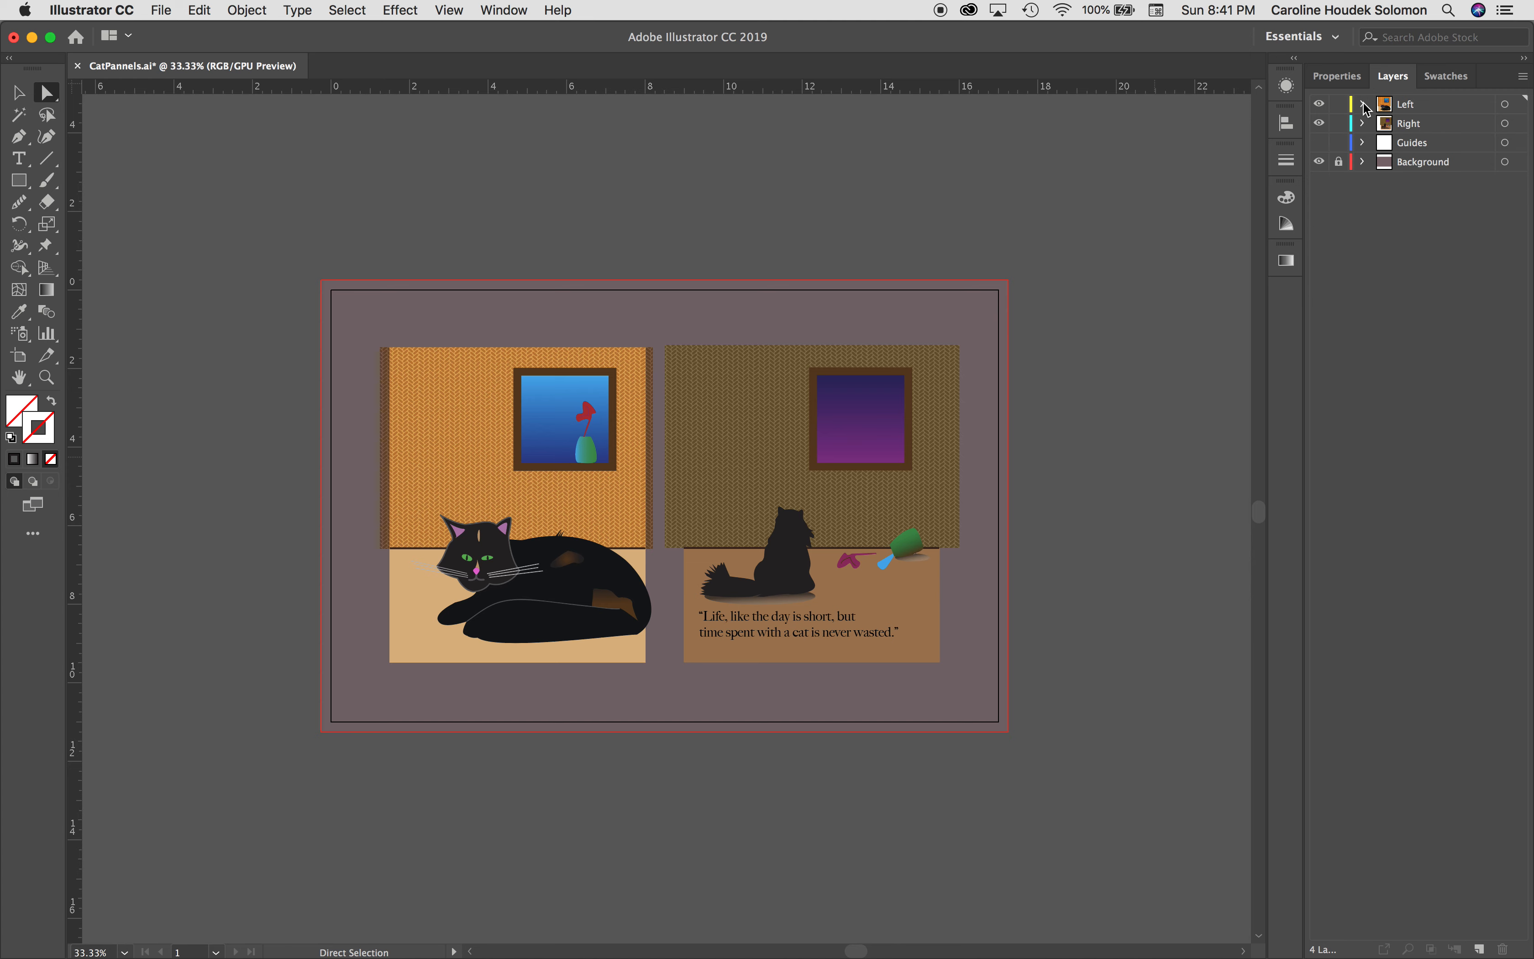
- Set up the Rectangle tool with a white fill and a black (000000) stroke
key("super+0")
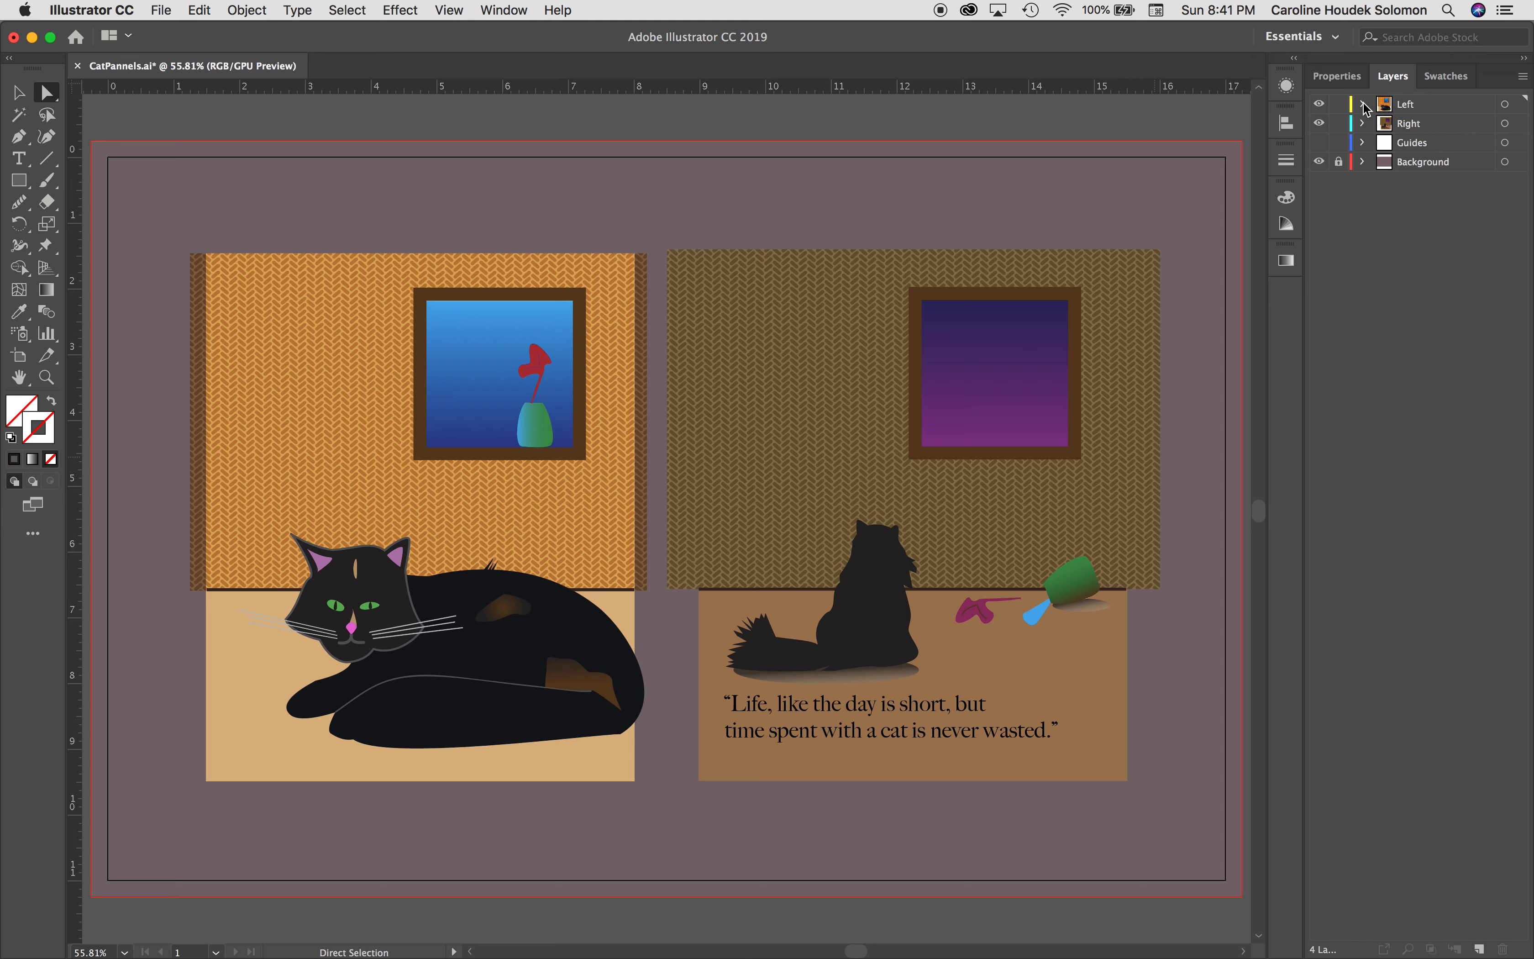
left_click(23, 178)
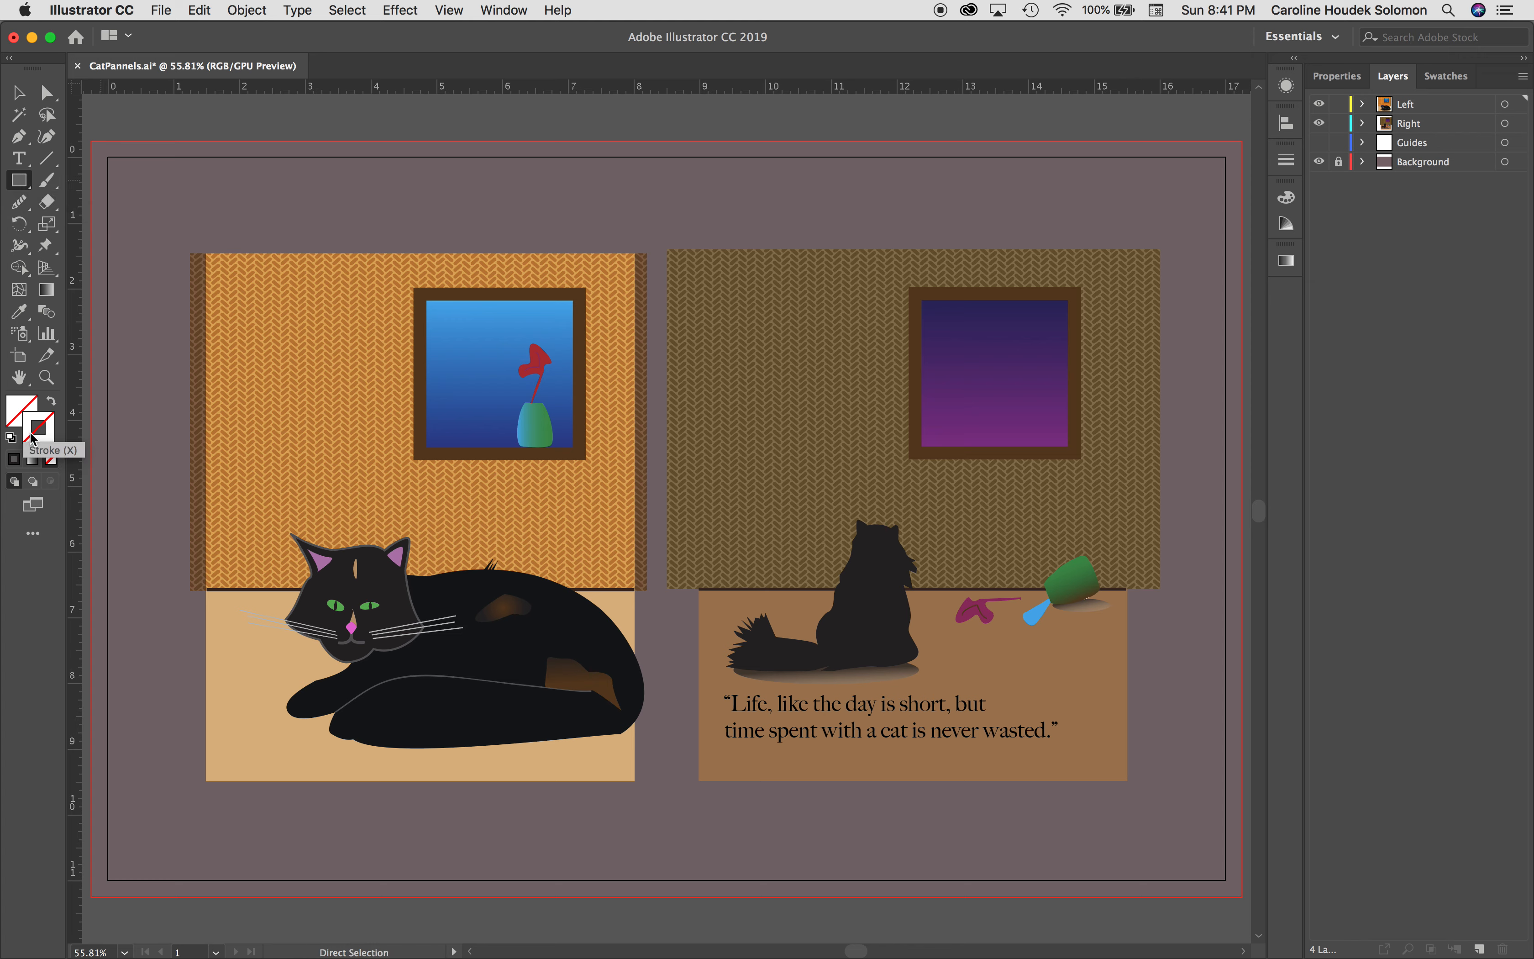
left_click(21, 410)
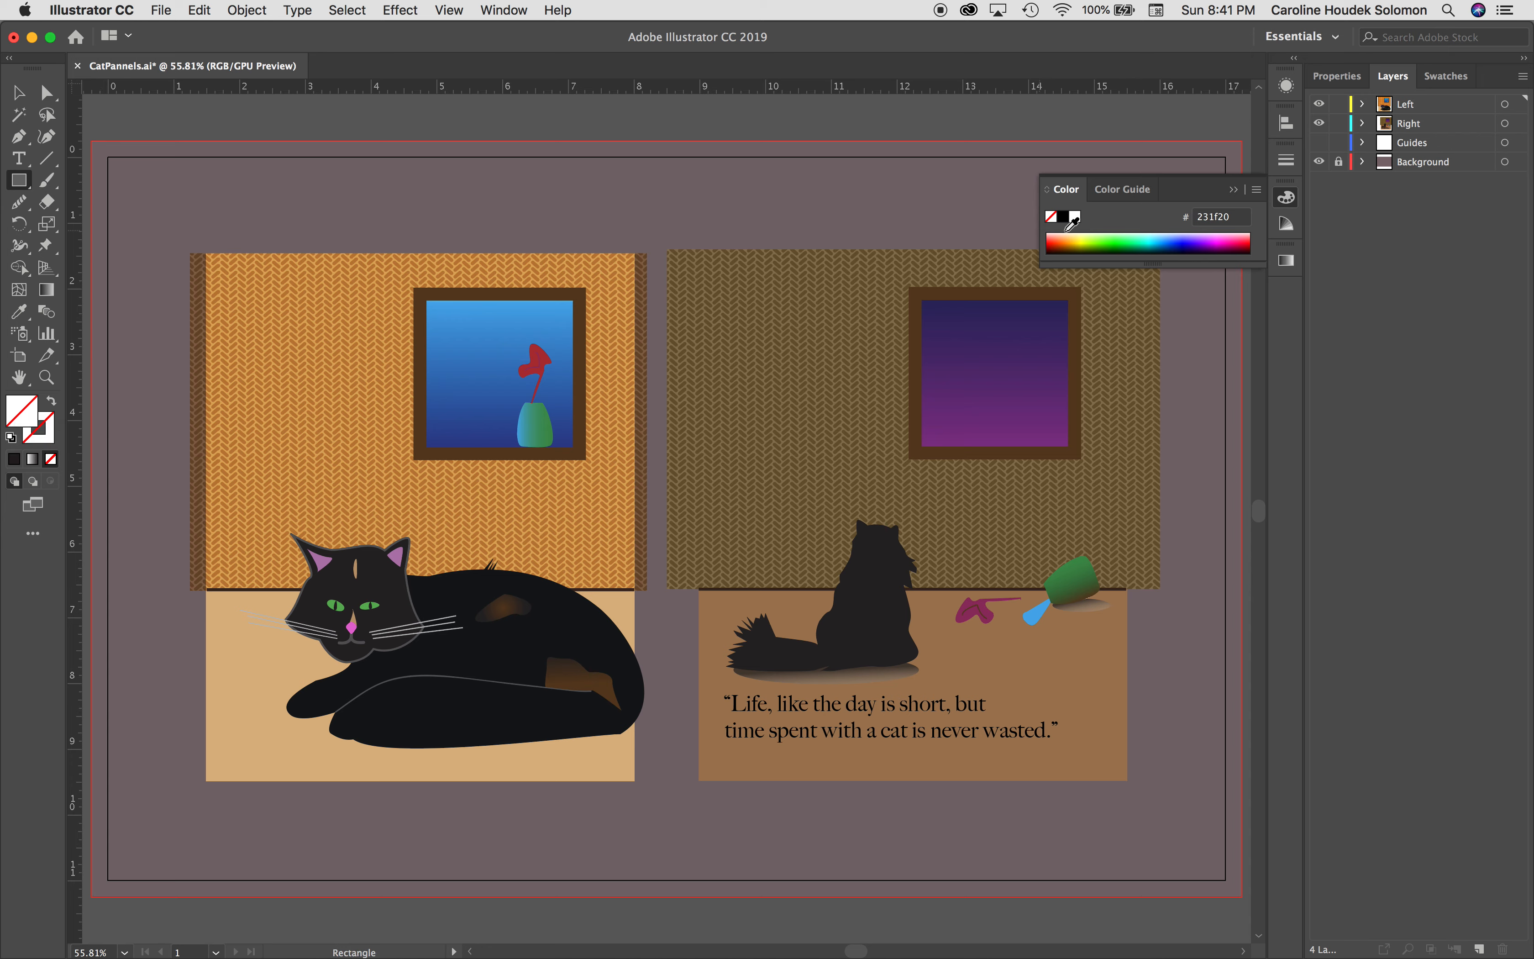
left_click(1075, 217)
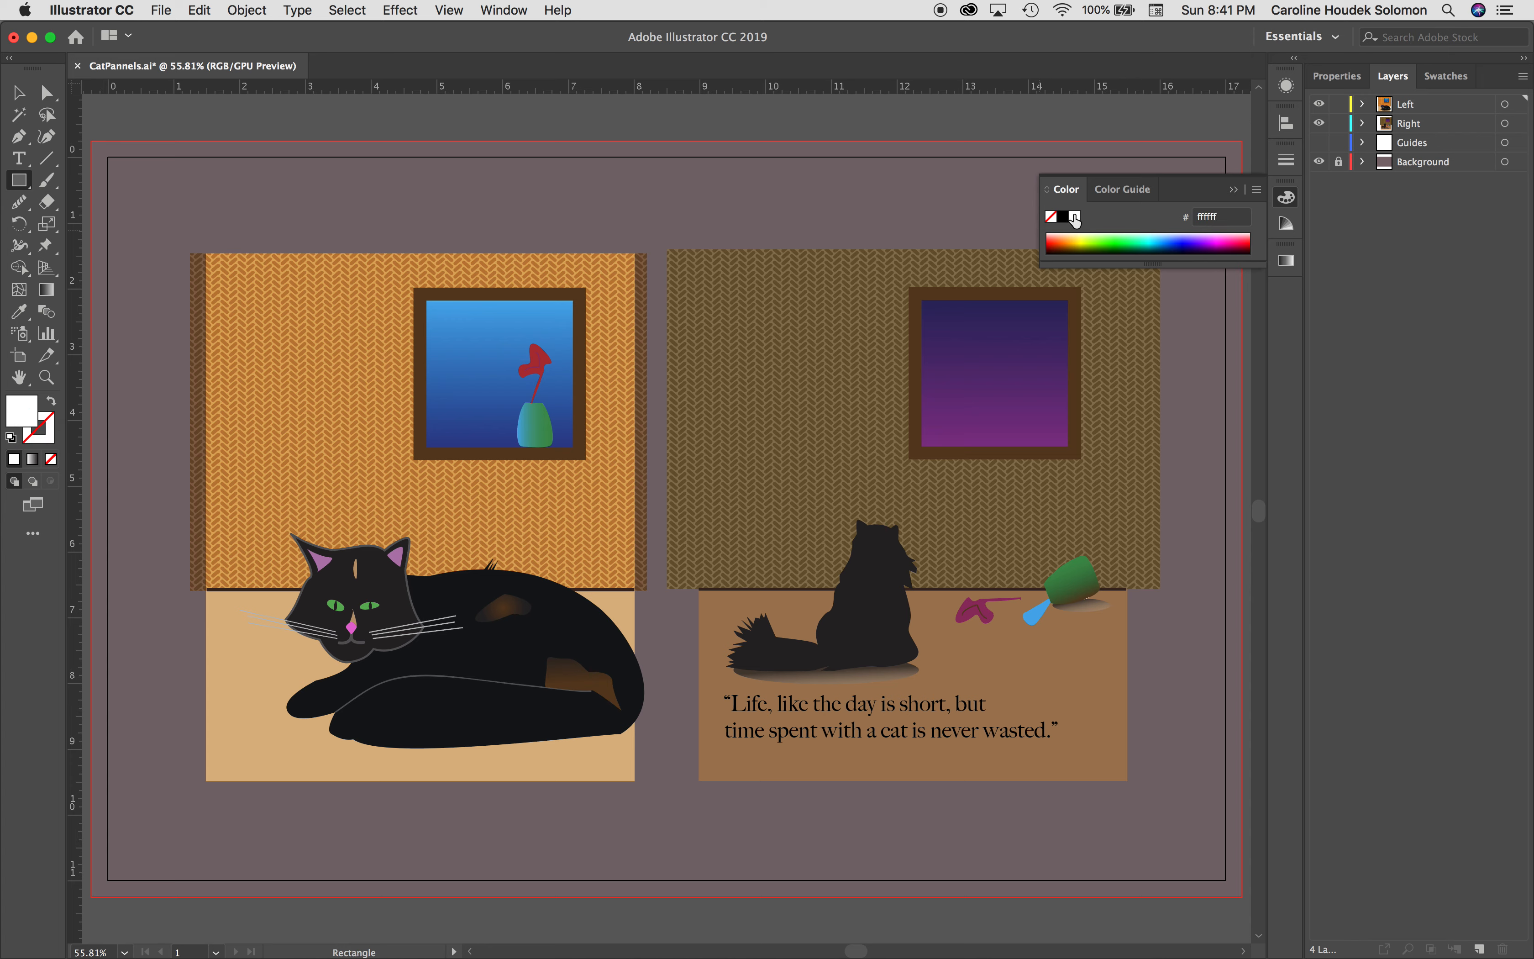
left_click(1230, 192)
left_click(53, 437)
left_click(1062, 217)
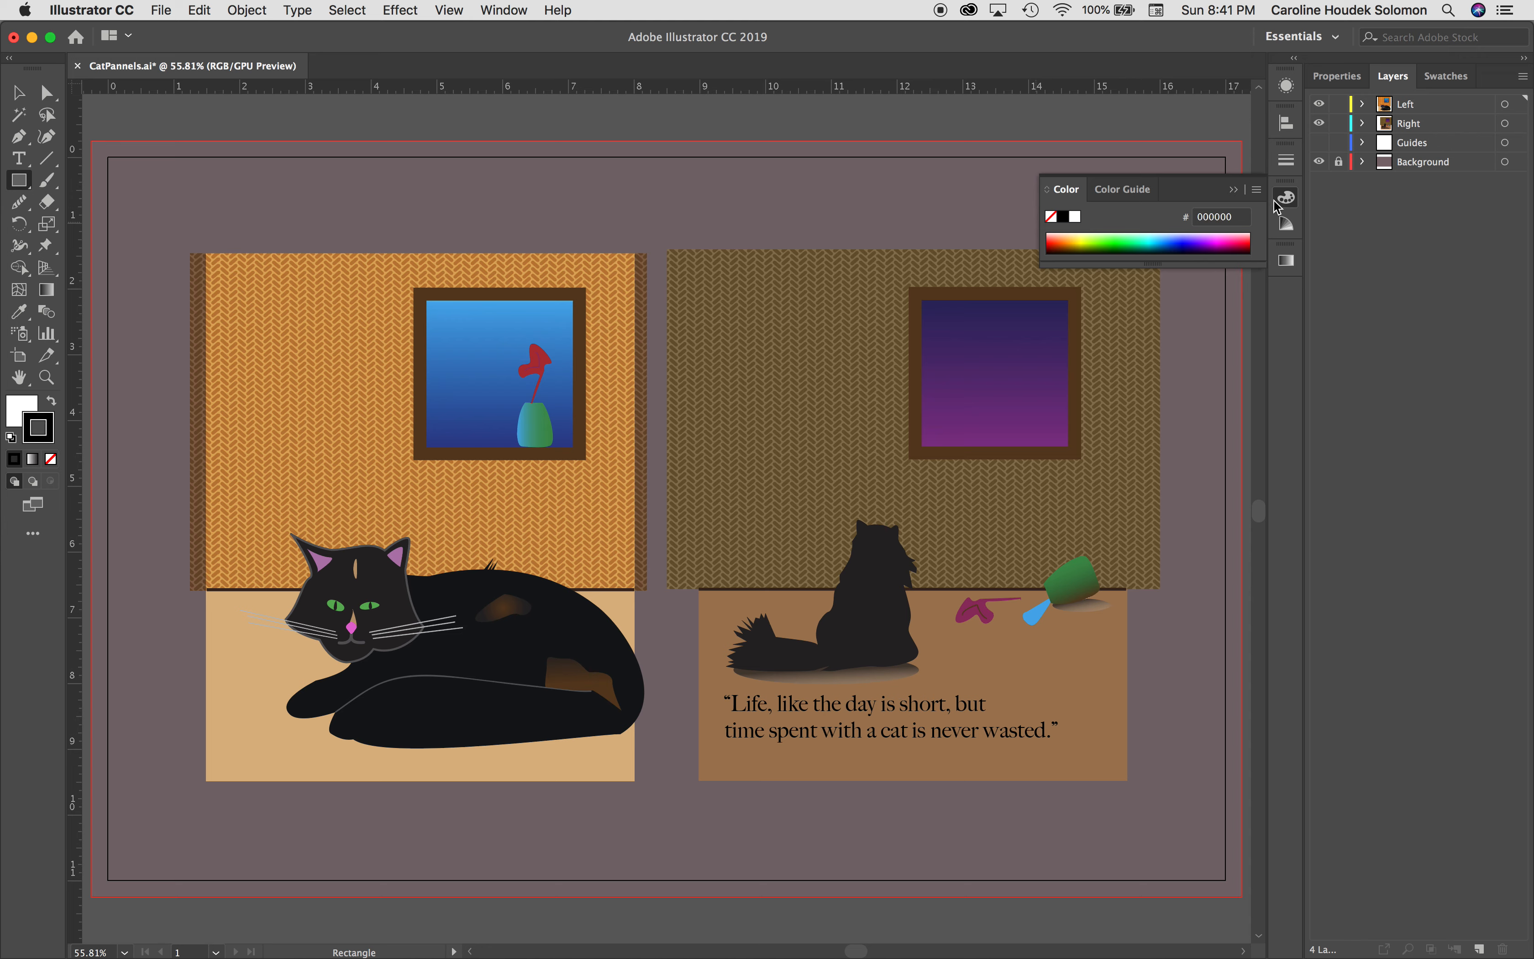
left_click(1232, 190)
- Draw a rectangle about 6.5 by 8 in covering the left cat panel and set its opacity to 51%
left_click(1340, 77)
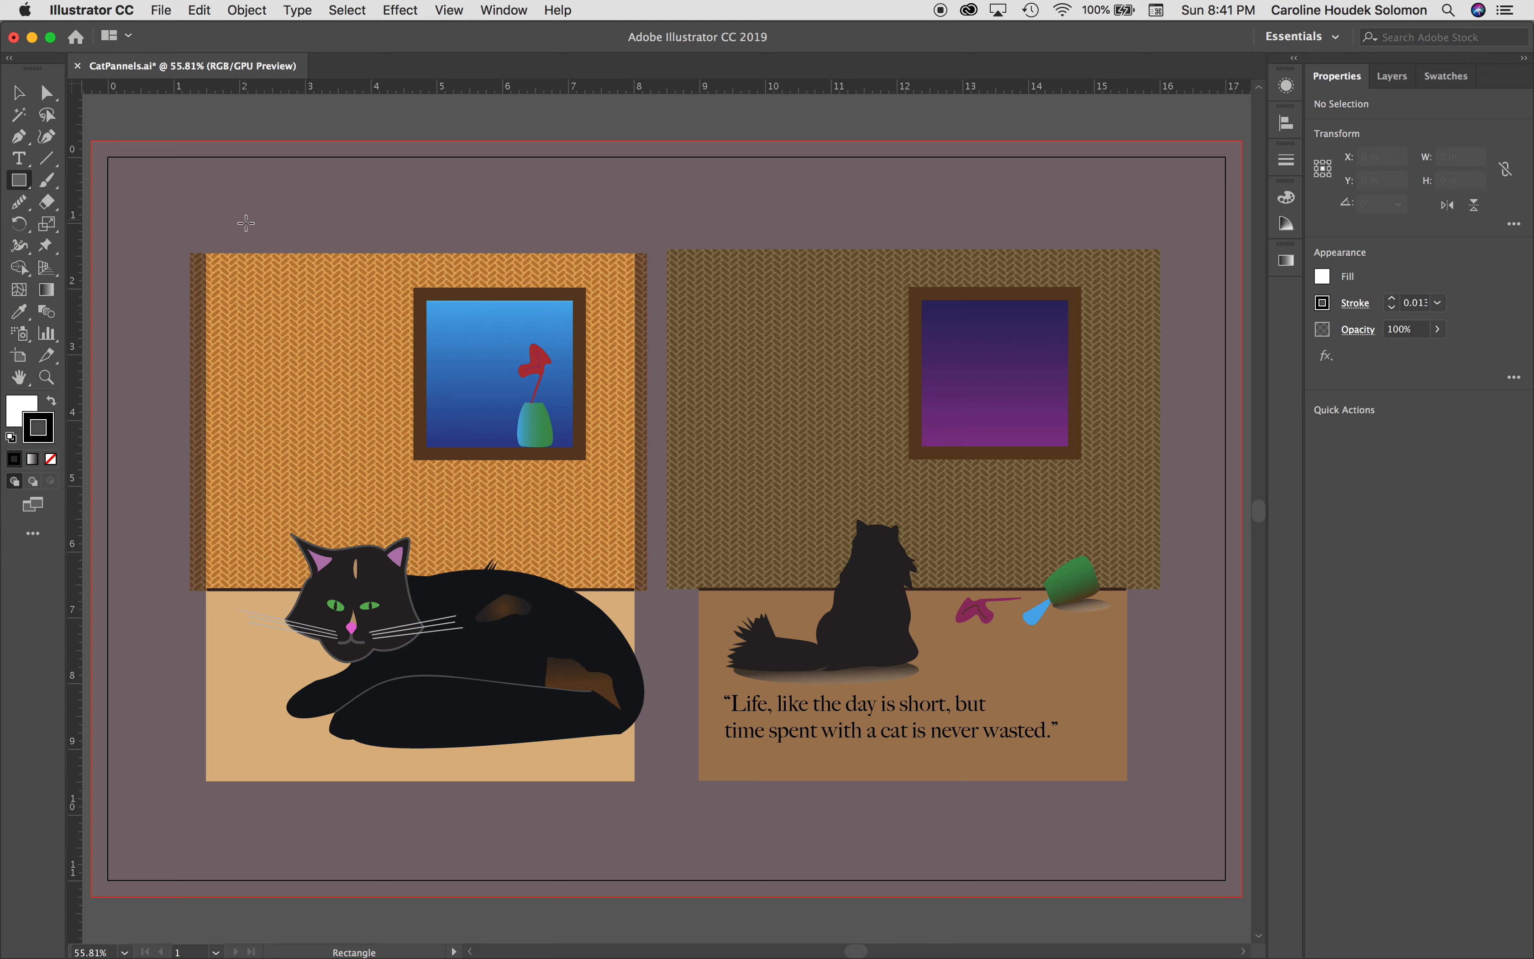
left_click_drag(207, 253, 635, 781)
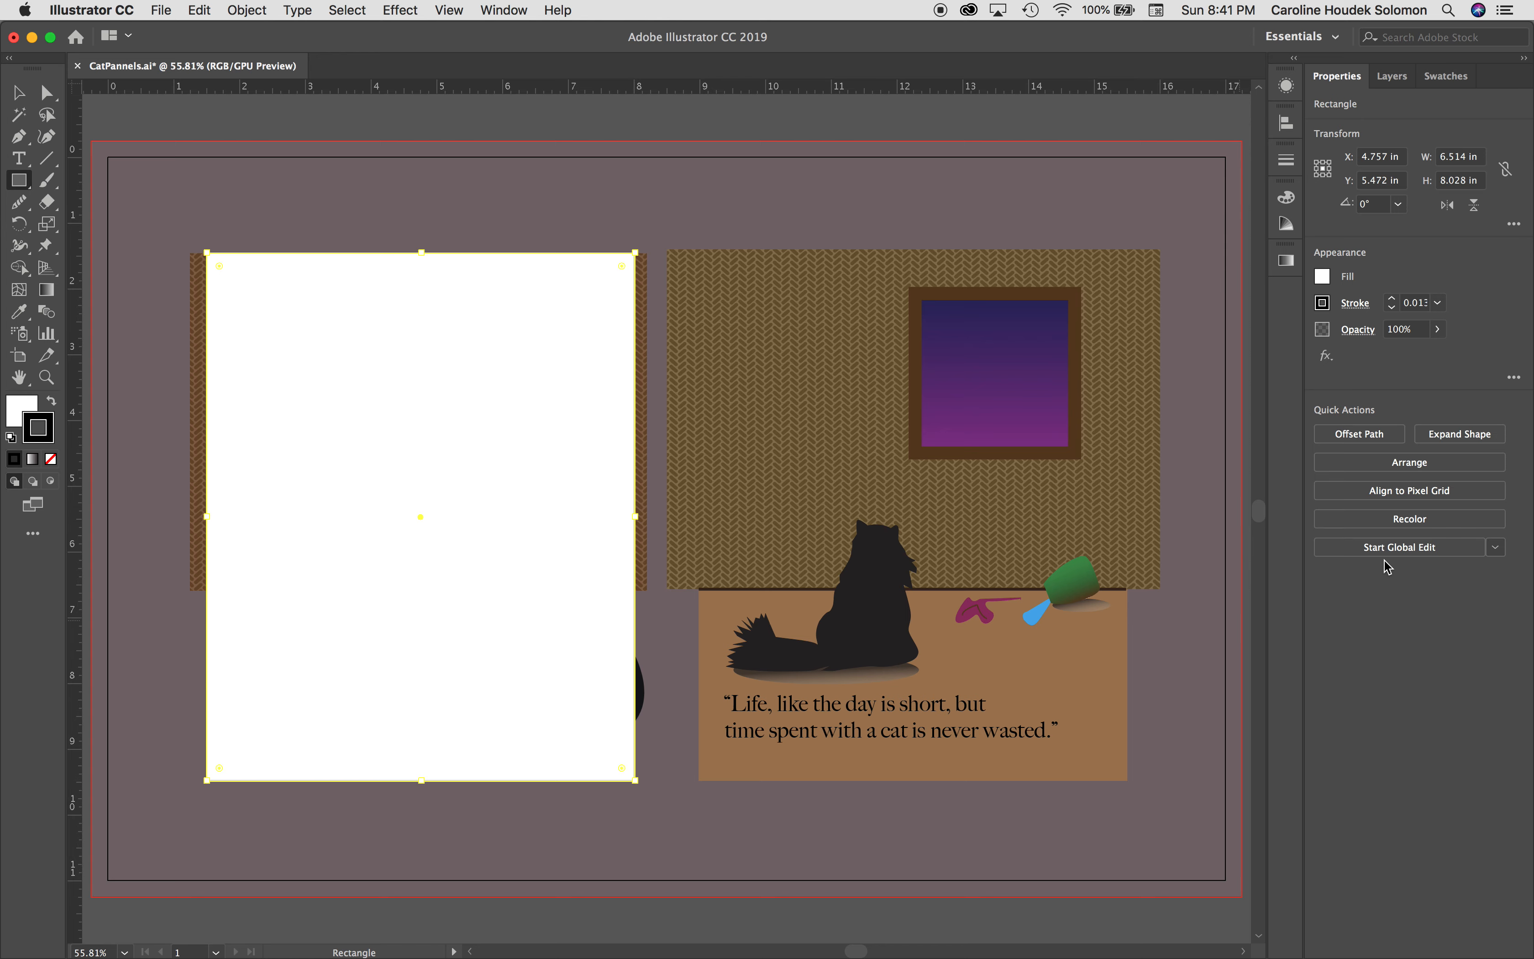
left_click(1437, 328)
left_click(1402, 353)
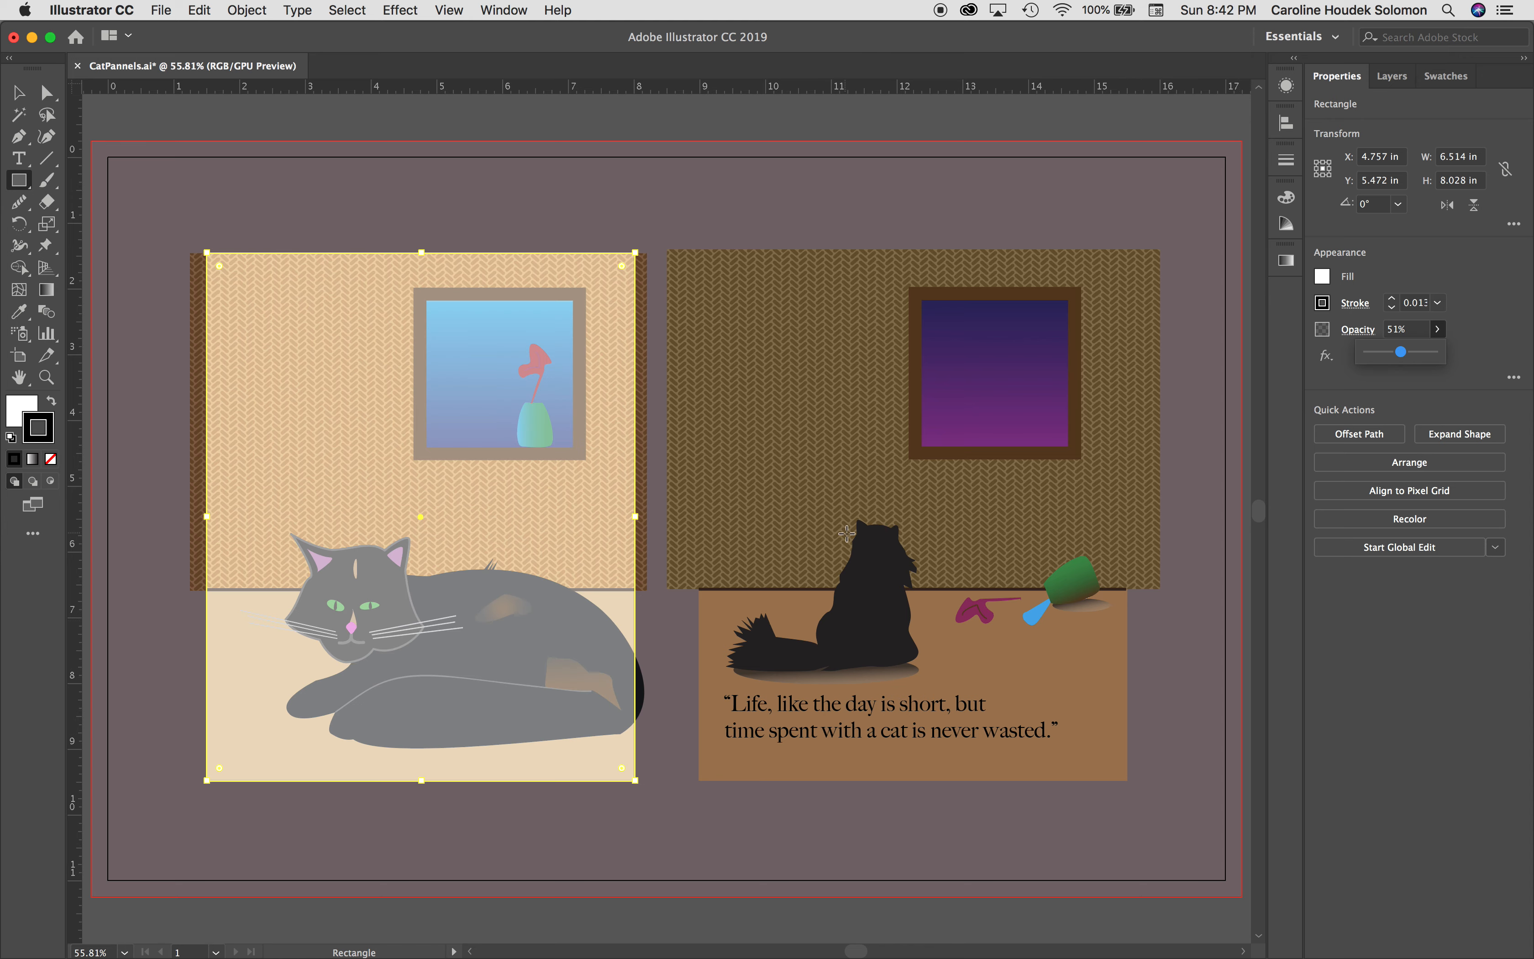
- Create a new layer above the Left layer and name it Clipping Mask
left_click(1393, 76)
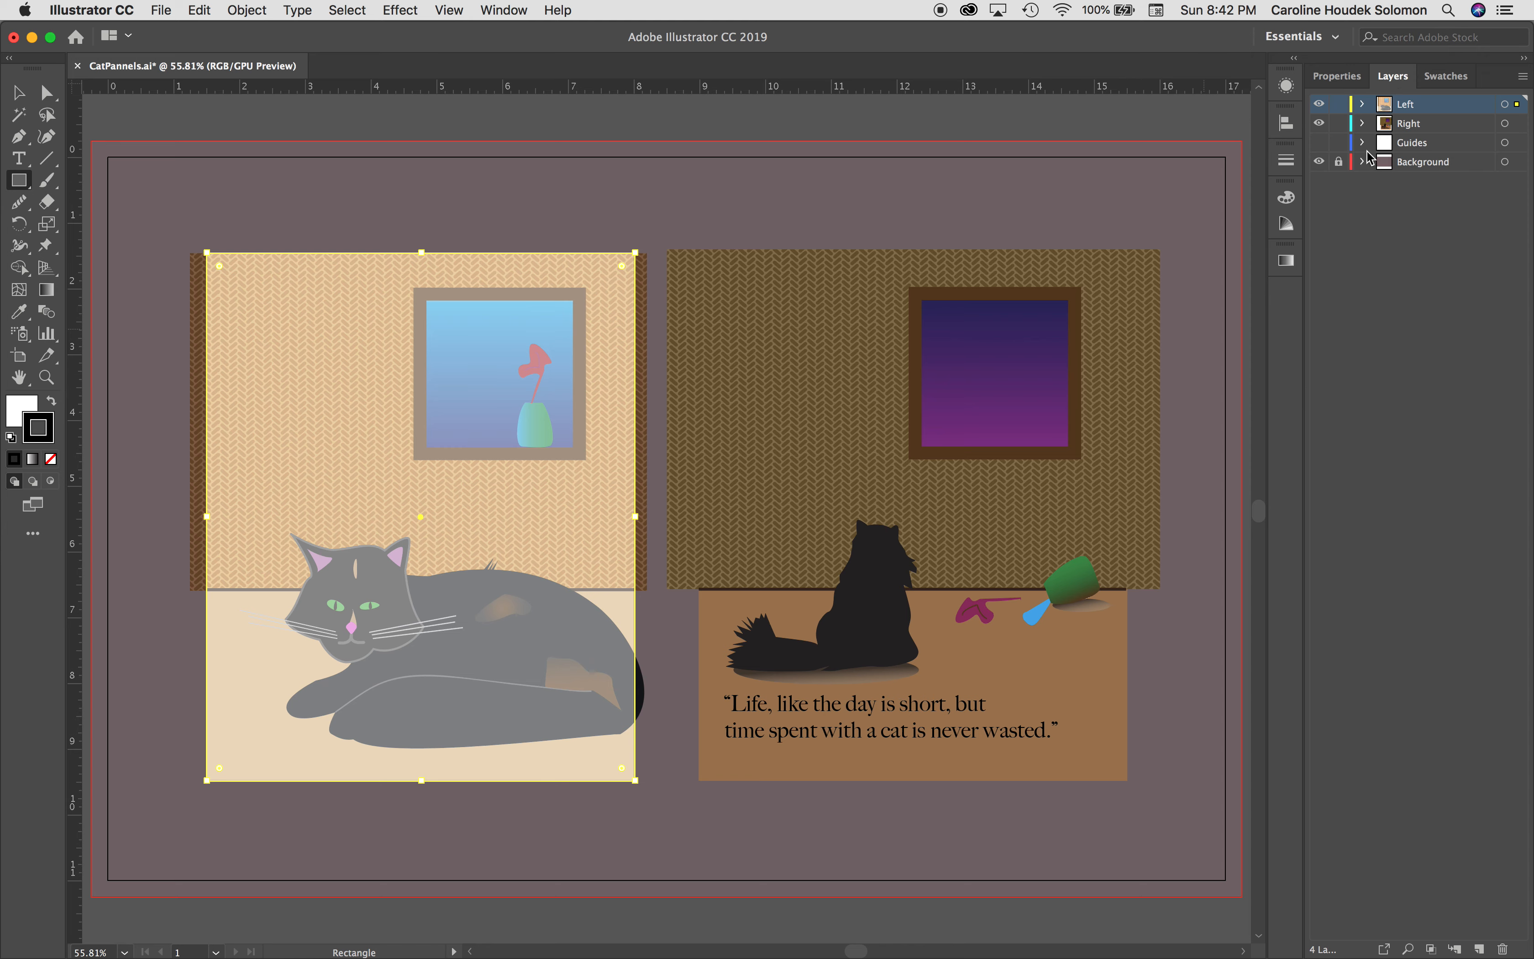
left_click(1480, 950)
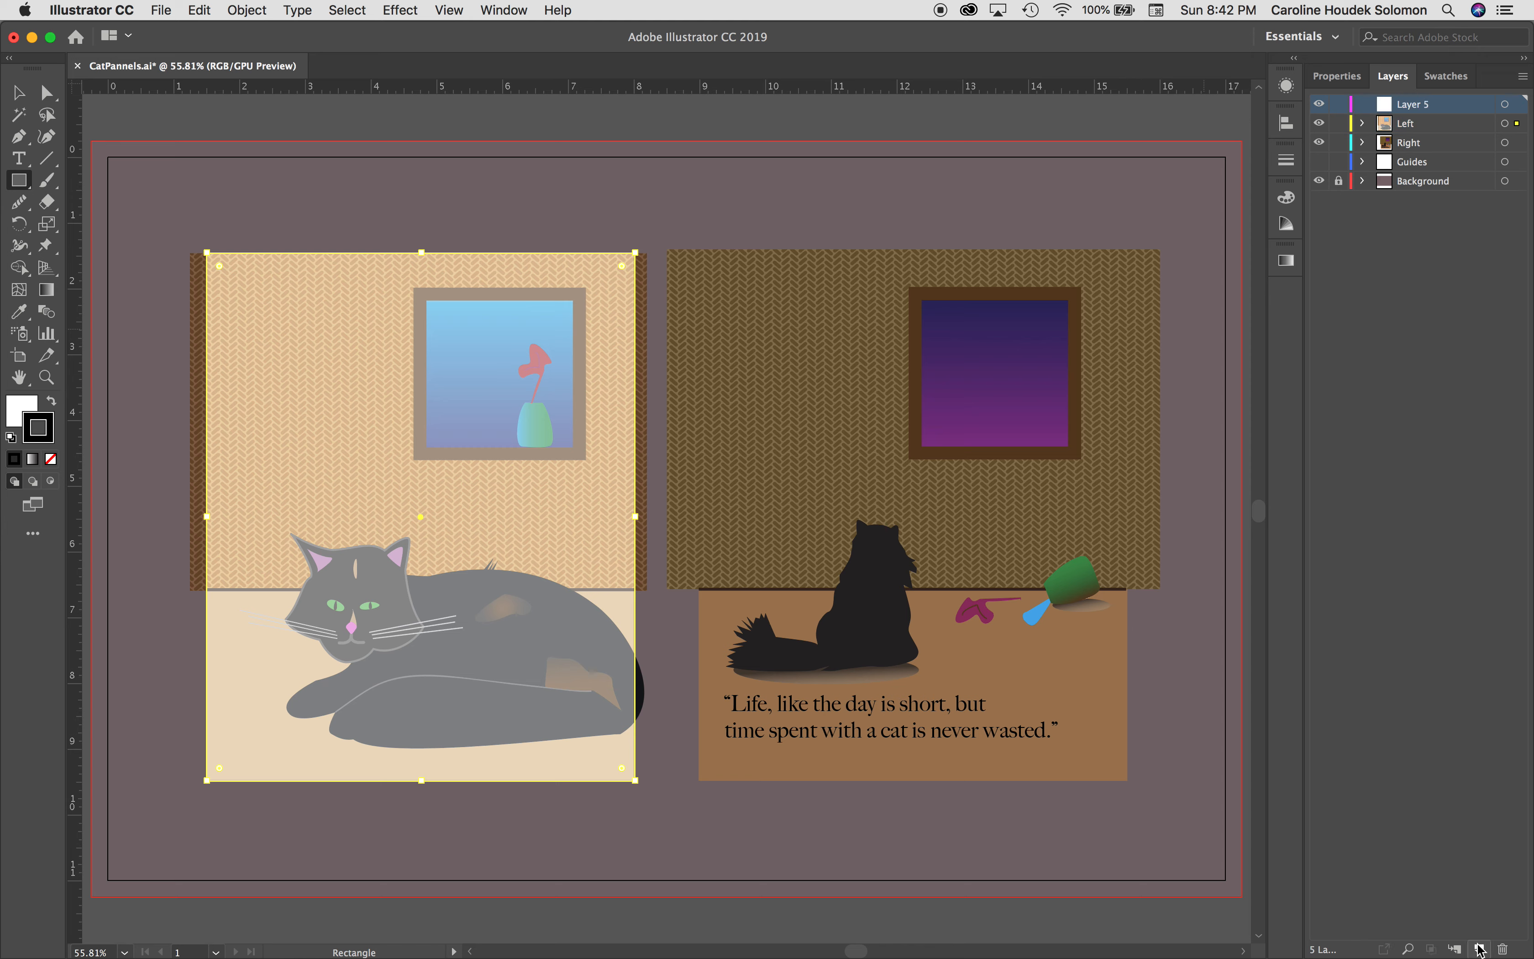
left_click(1413, 105)
double_click(1412, 104)
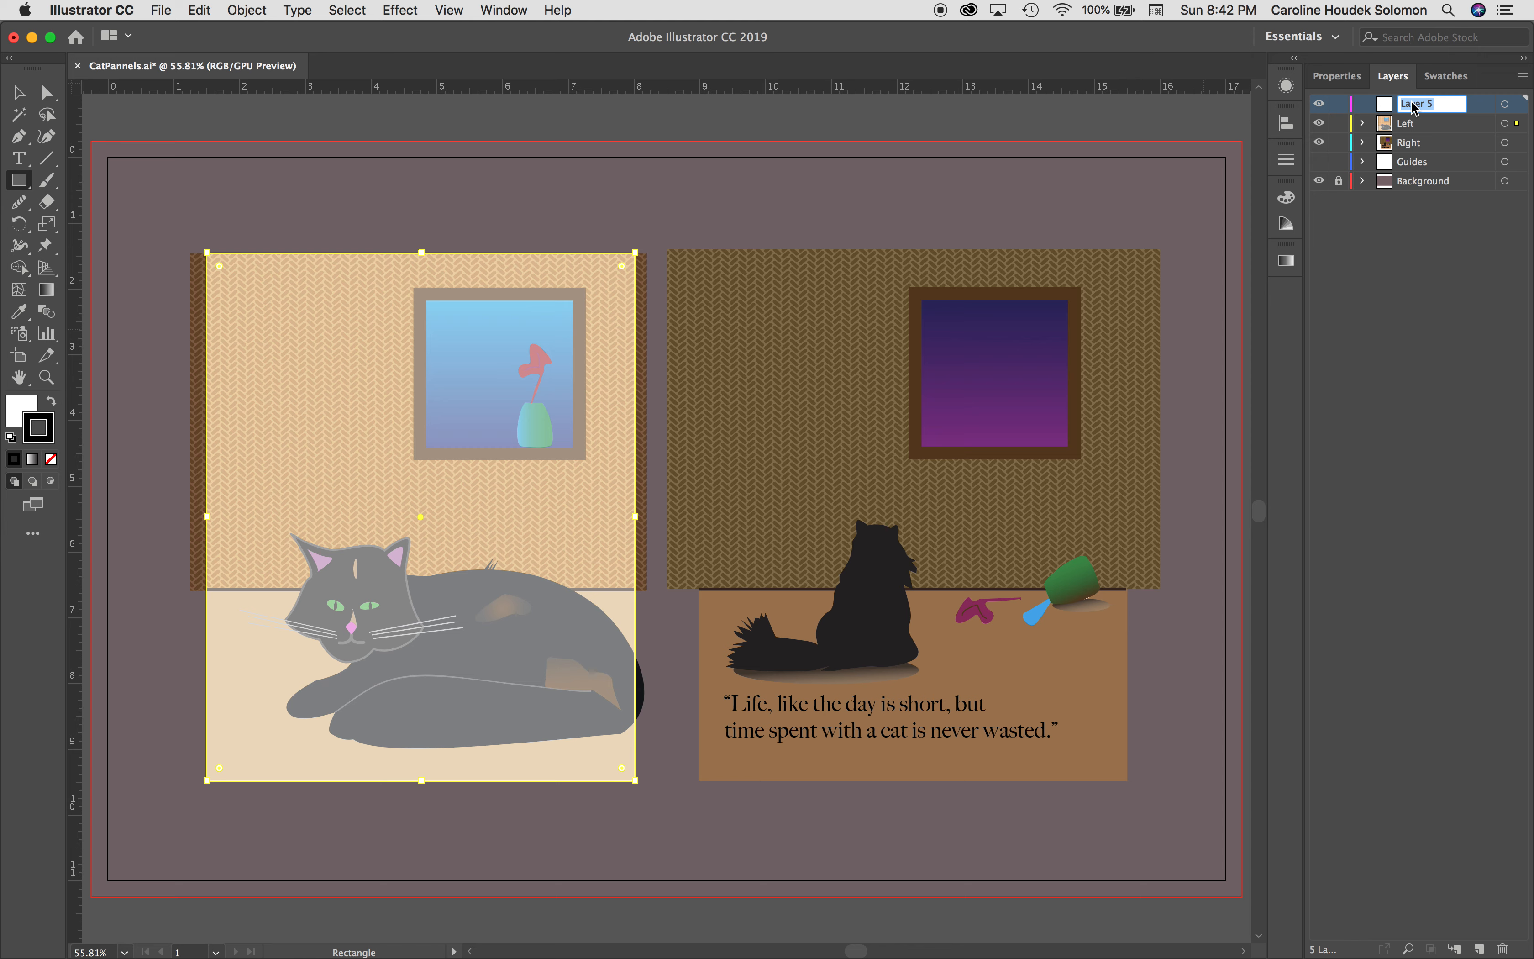
type("Clipping Mask")
key("Return")
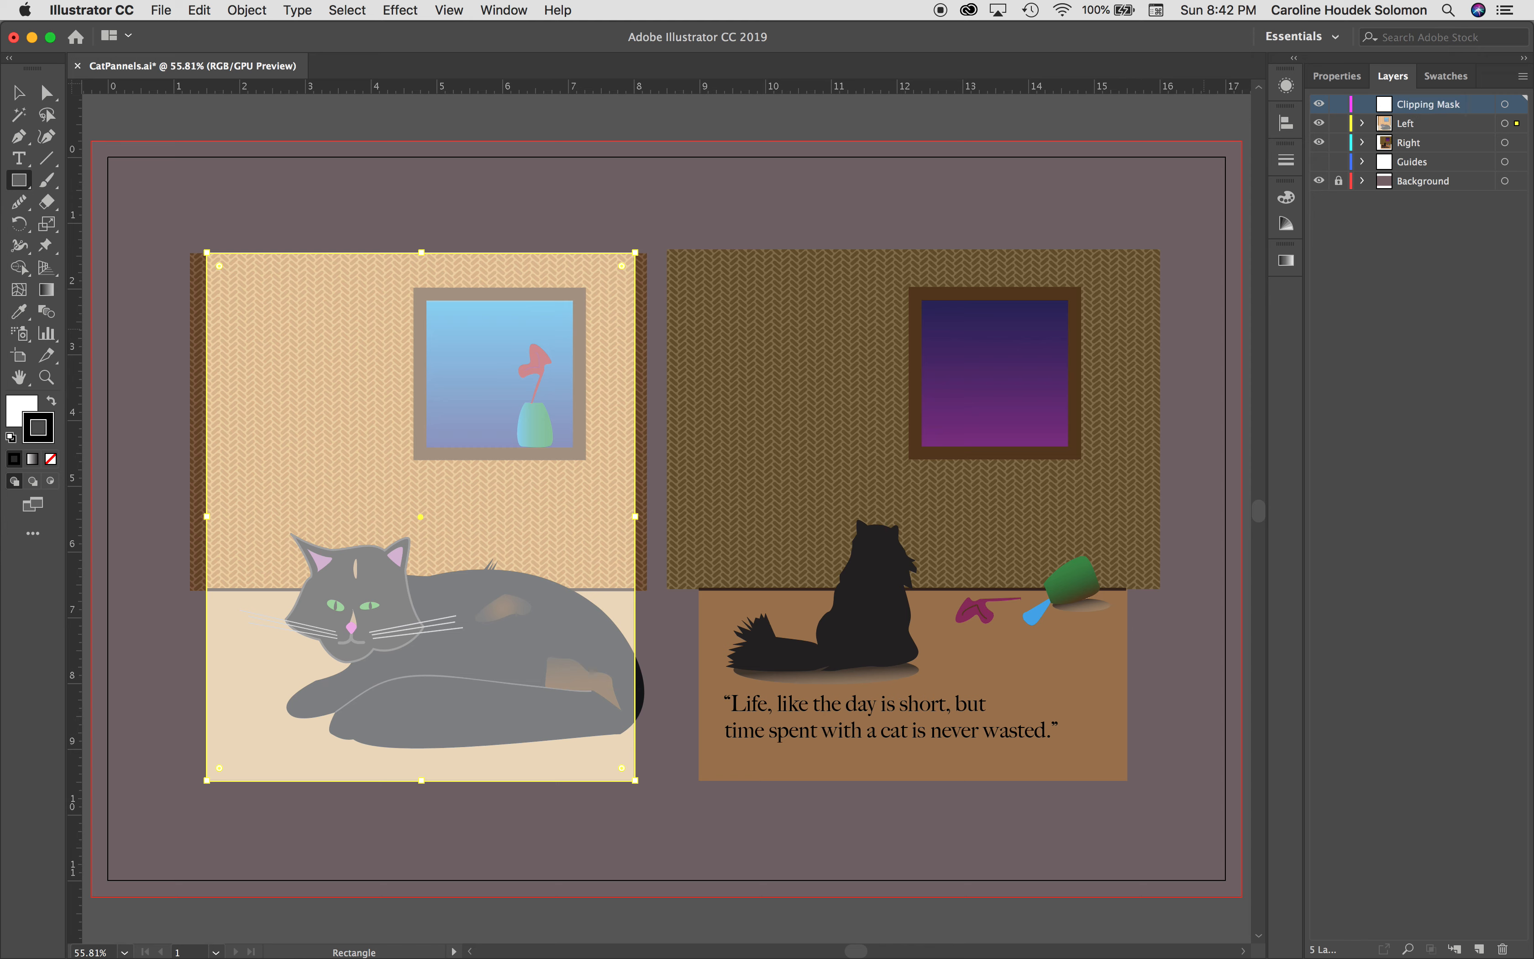
- Move the translucent white rectangle from the Left layer into the Clipping Mask layer
left_click(1363, 124)
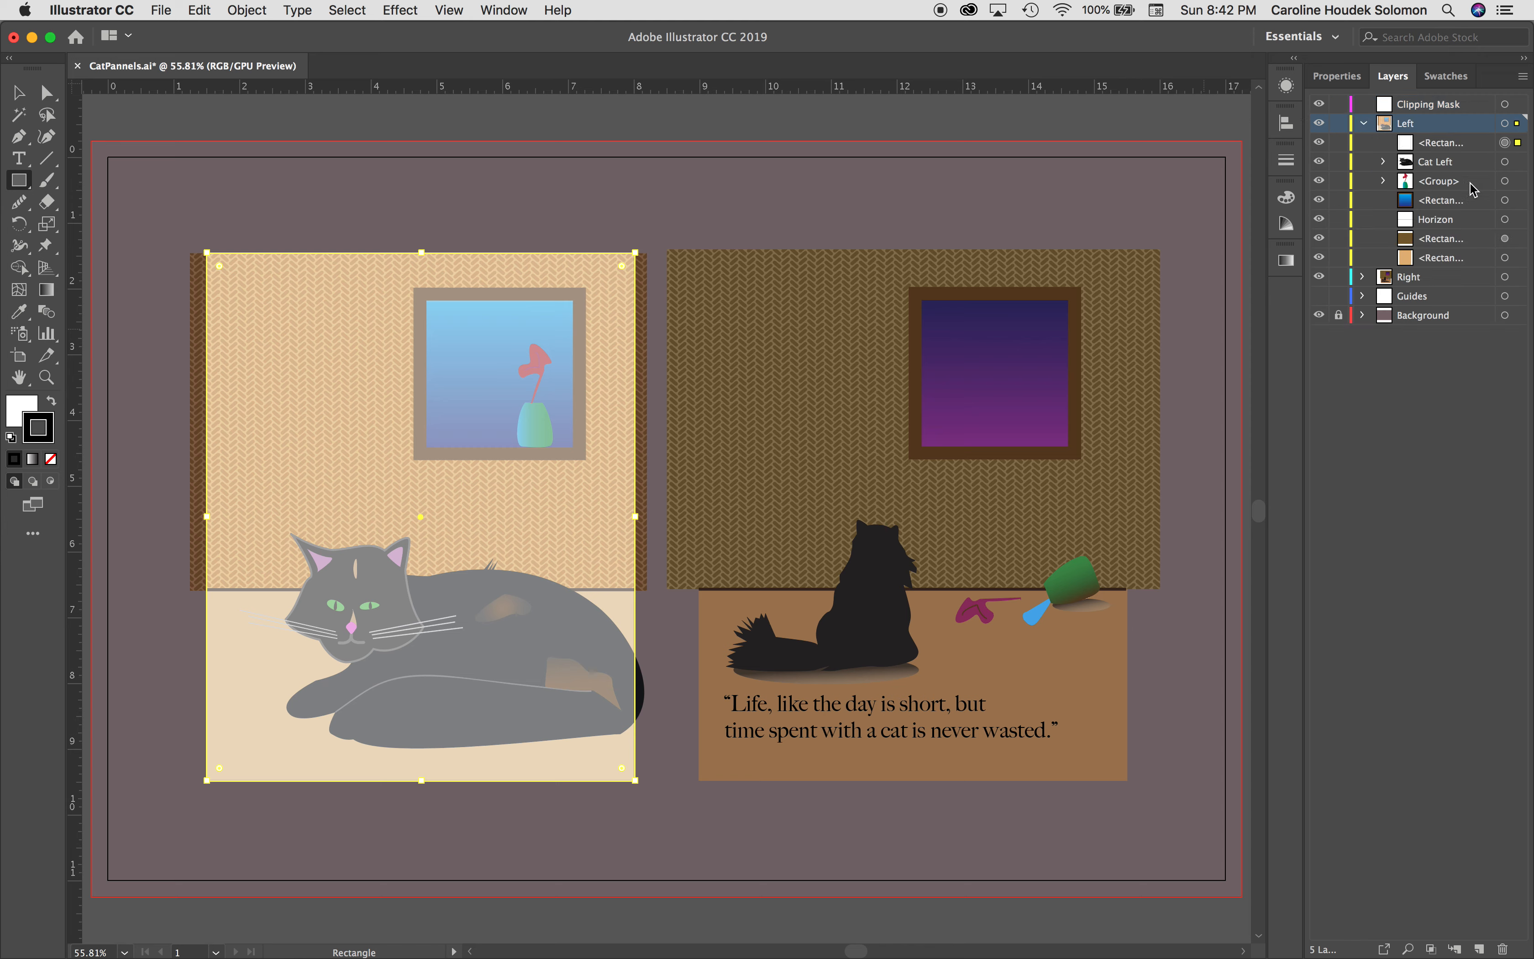
left_click(1445, 143)
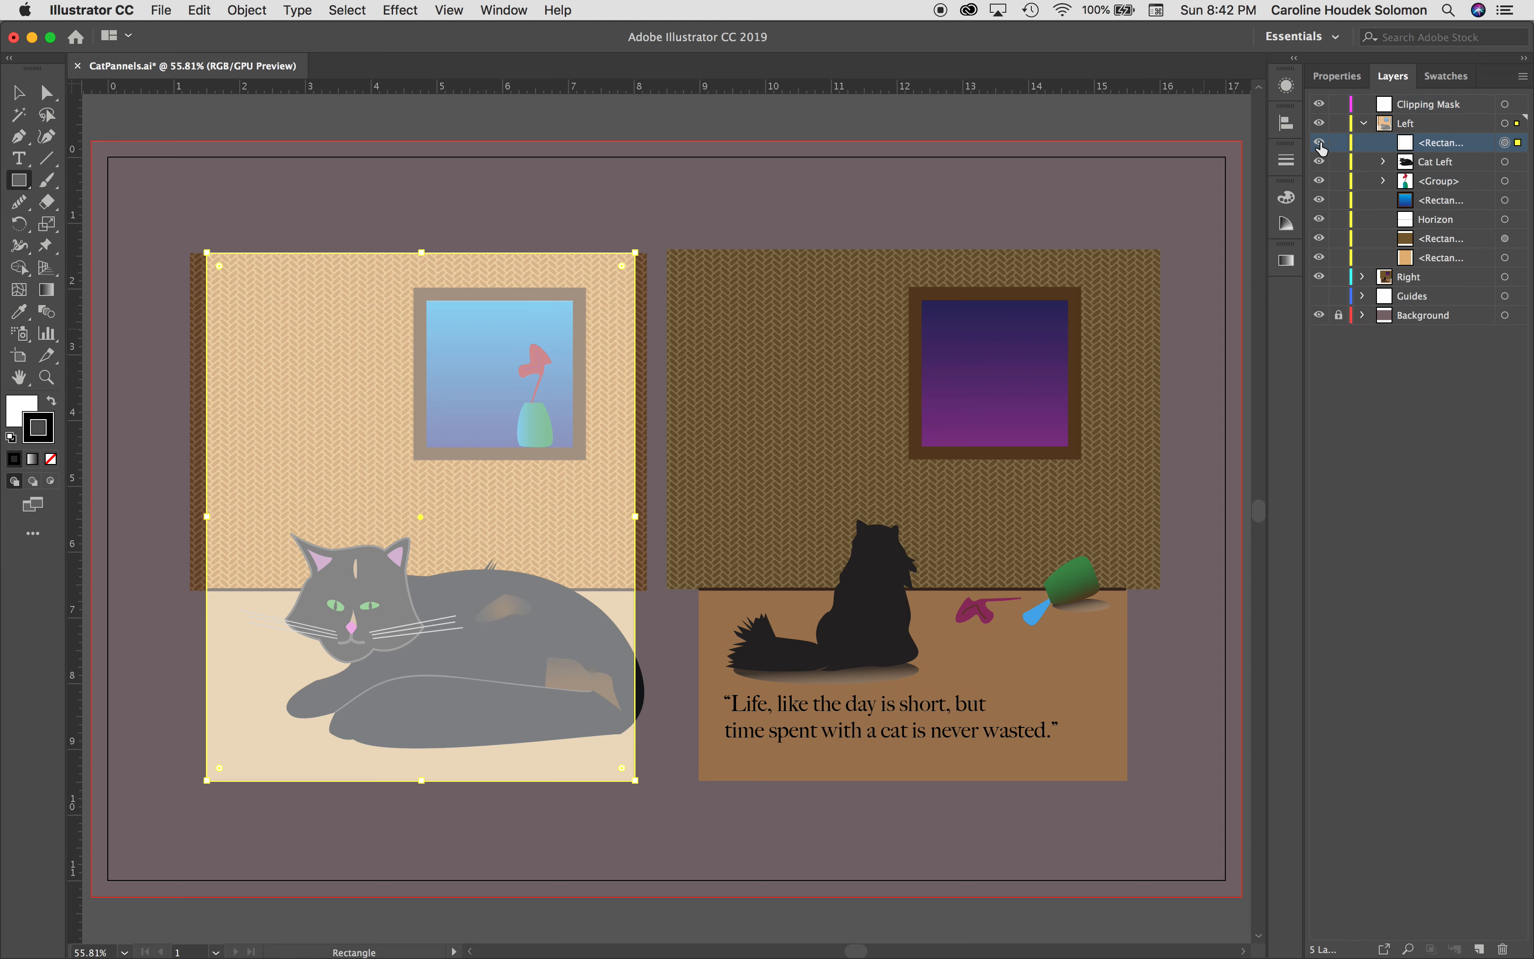
left_click(1319, 142)
left_click(1320, 142)
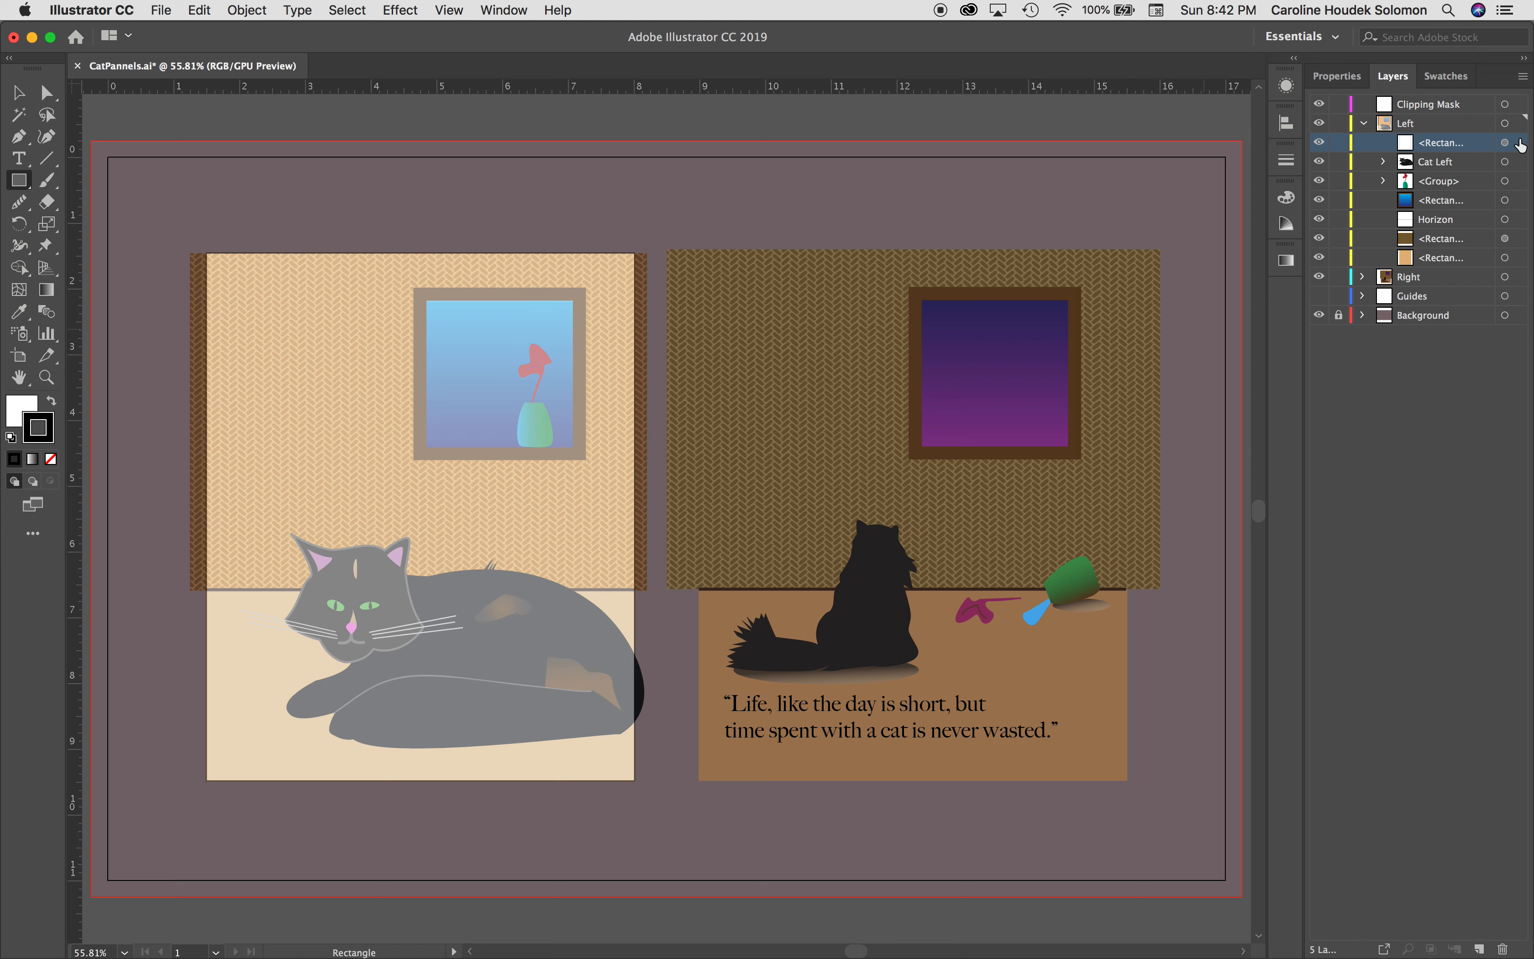
left_click(1507, 143)
left_click_drag(1497, 114, 1500, 109)
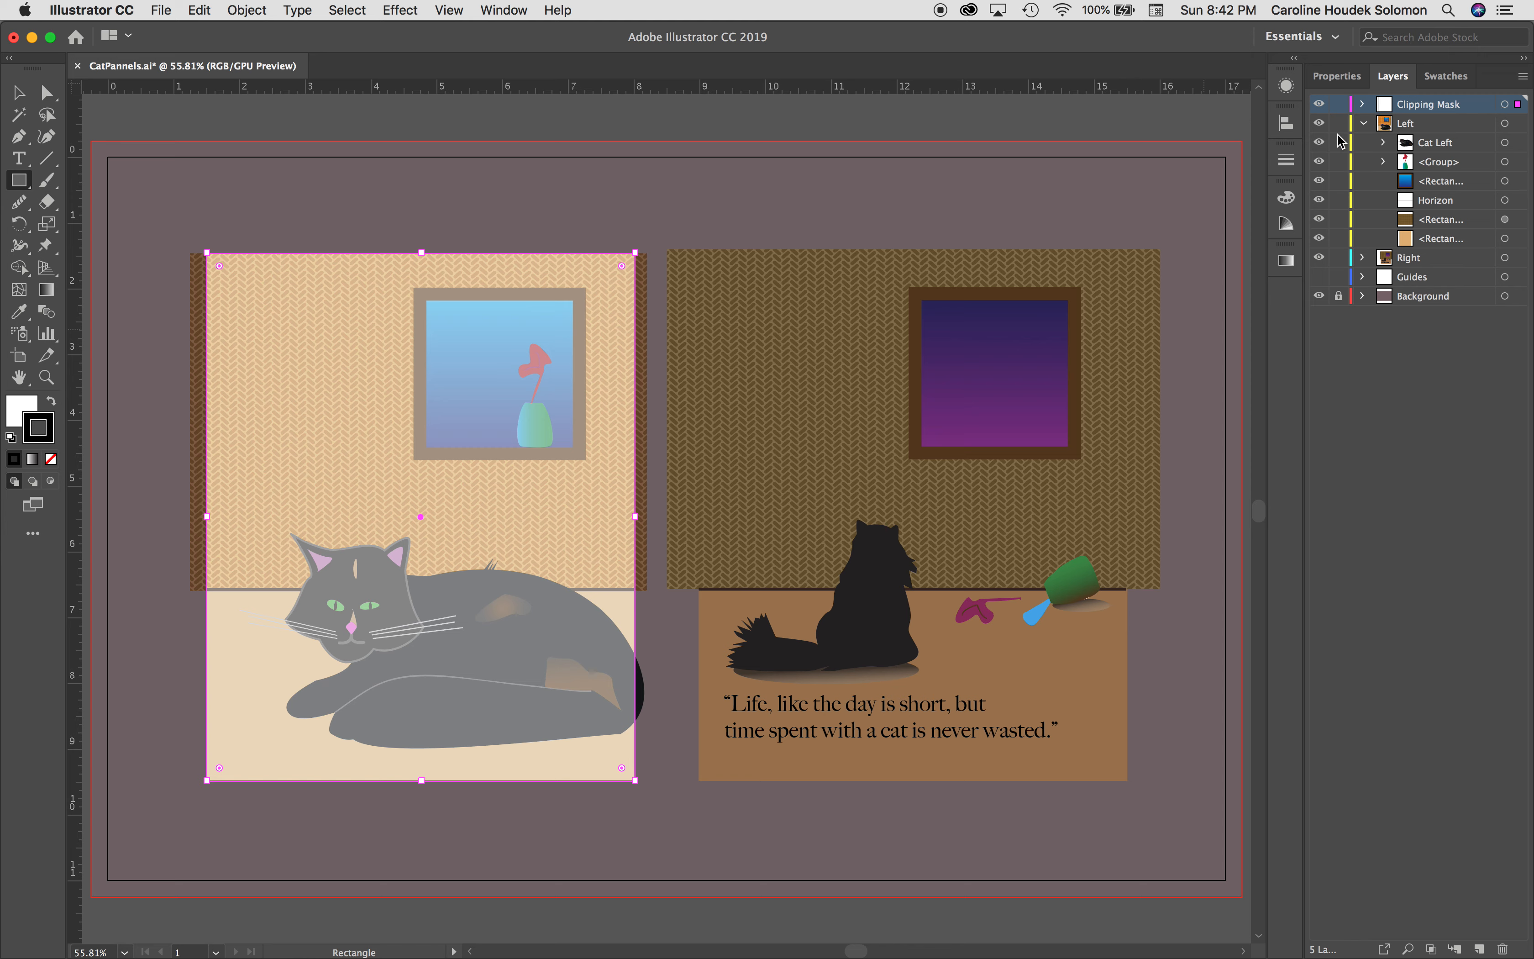
left_click(1364, 124)
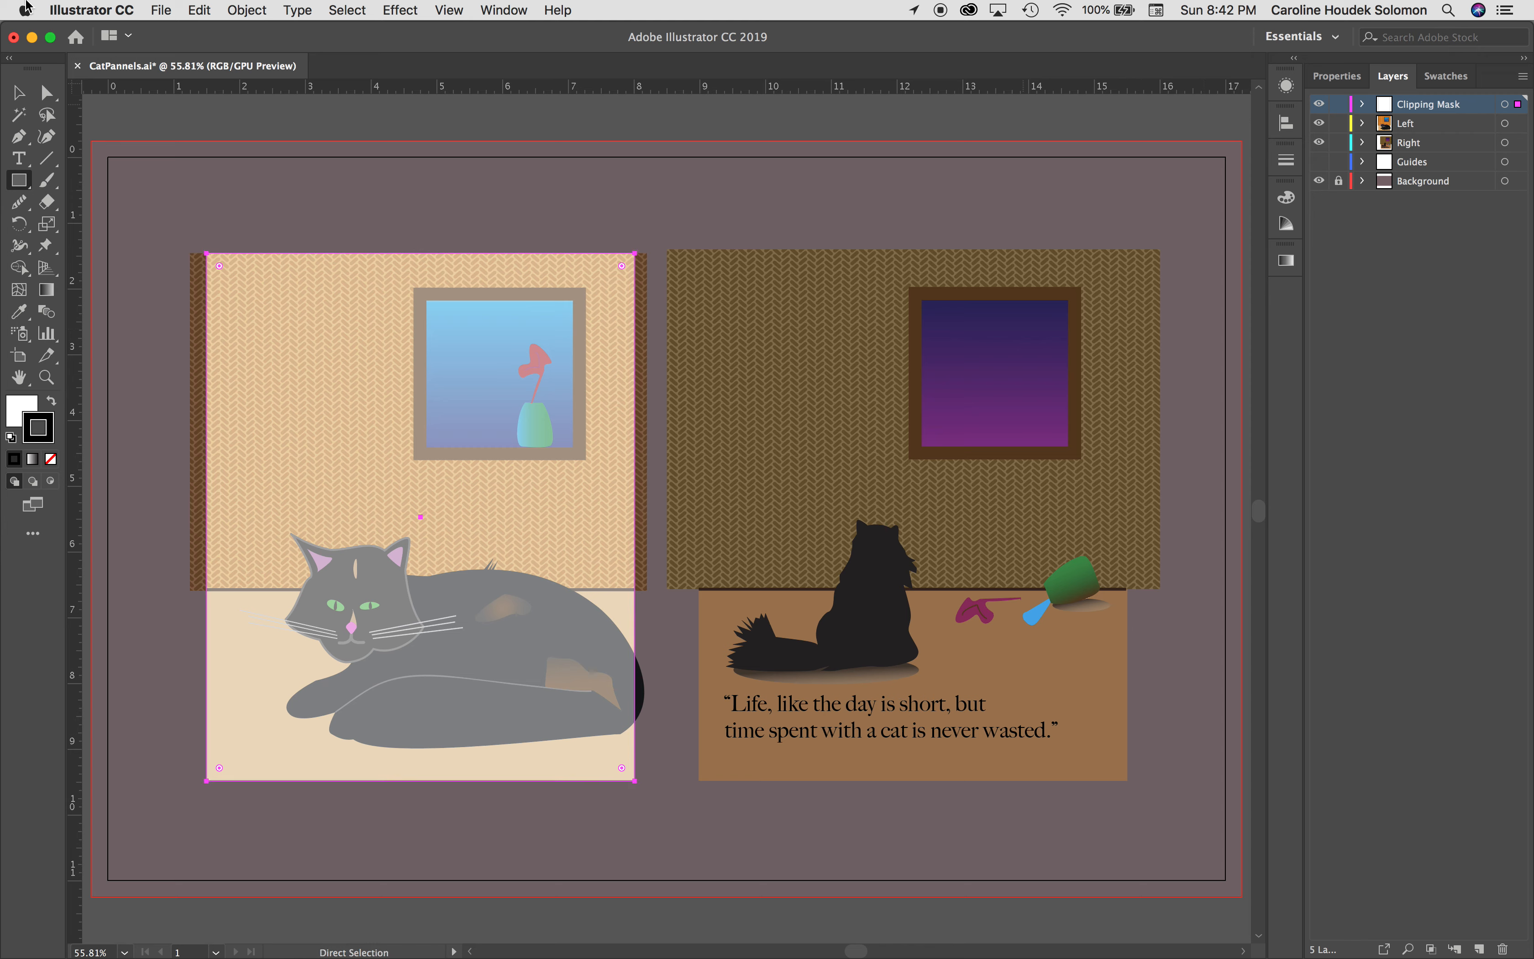
- Duplicate the translucent rectangle onto the right cat panel and nudge the copy up to the panel's top edge
left_click(16, 88)
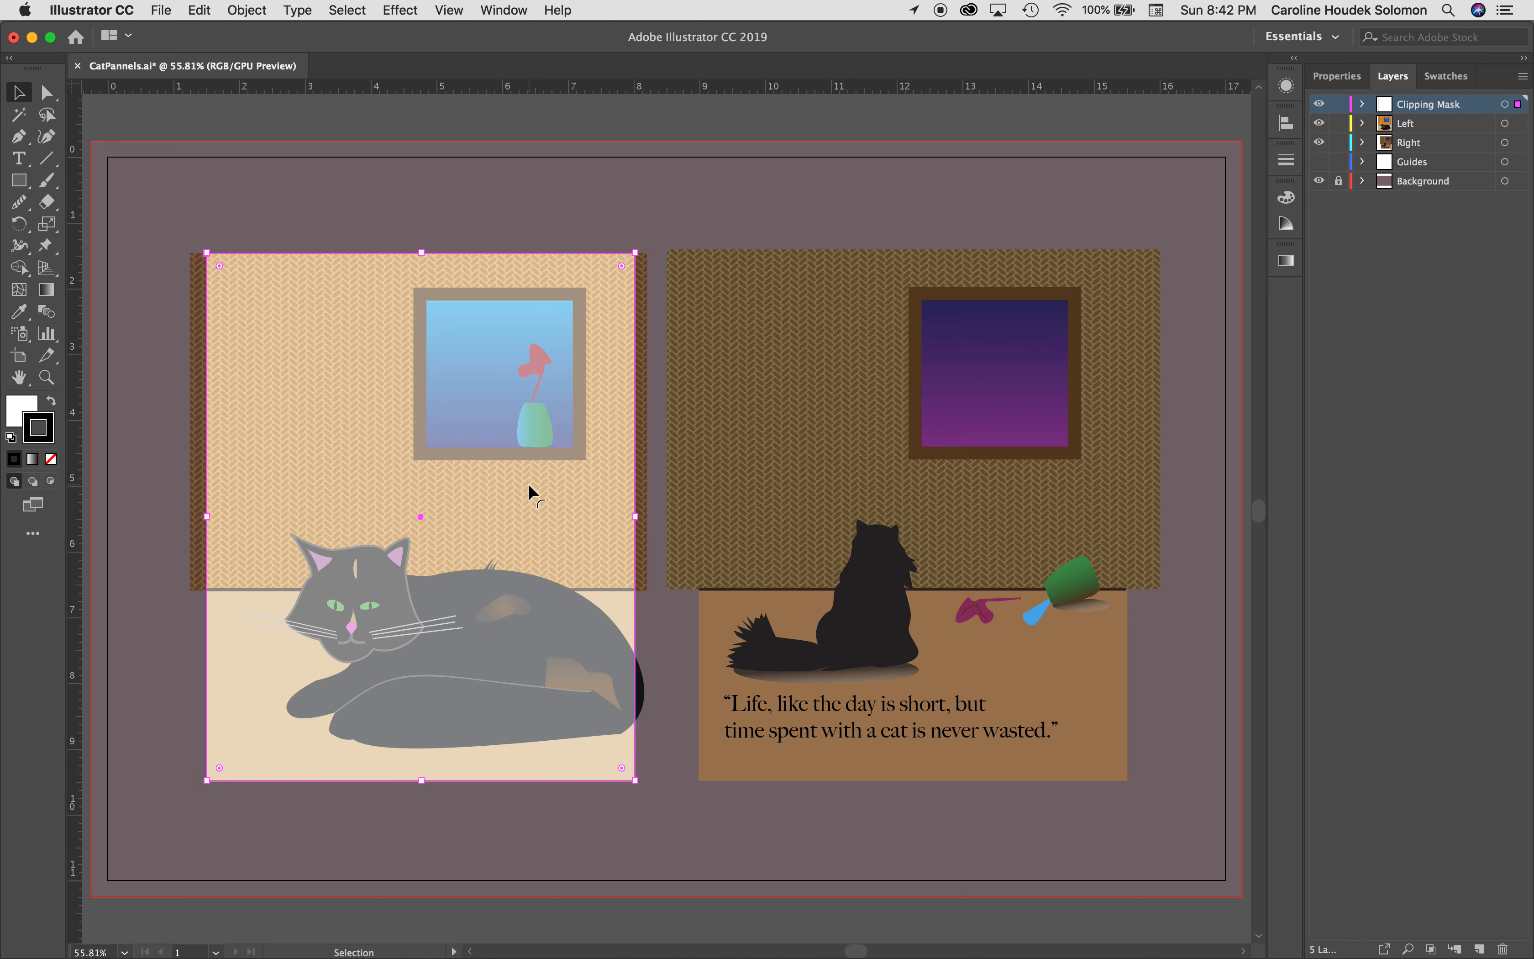
left_click_drag(529, 493, 1023, 483)
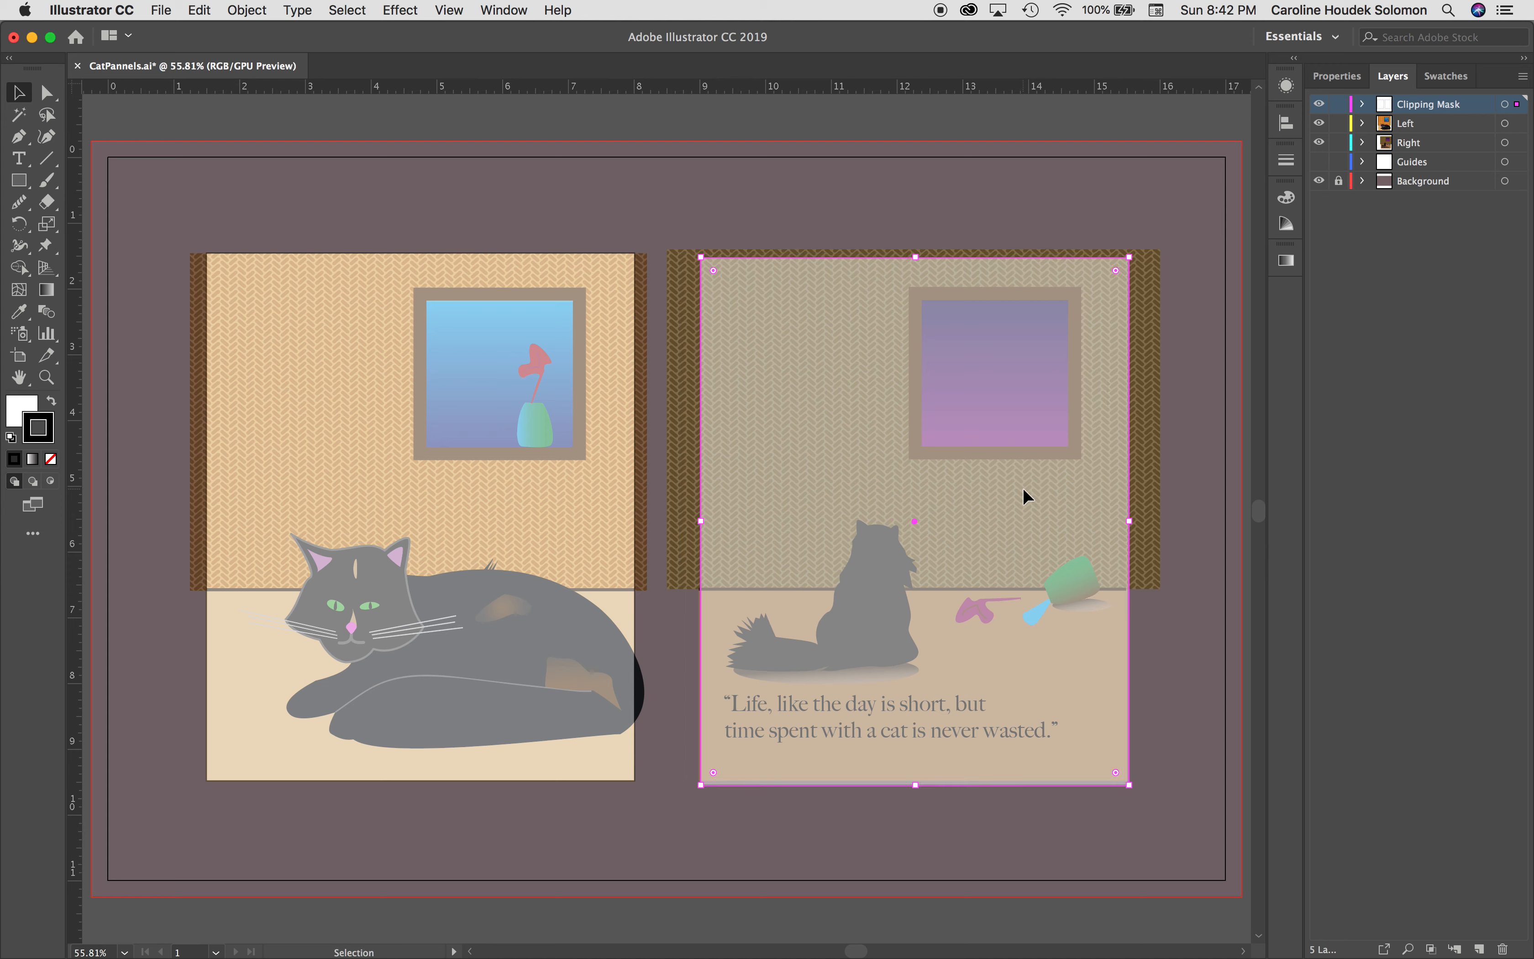
key("Up")
key("Up")
key("Up")
key("Up")
key("Up")
key("Up")
key("Up")
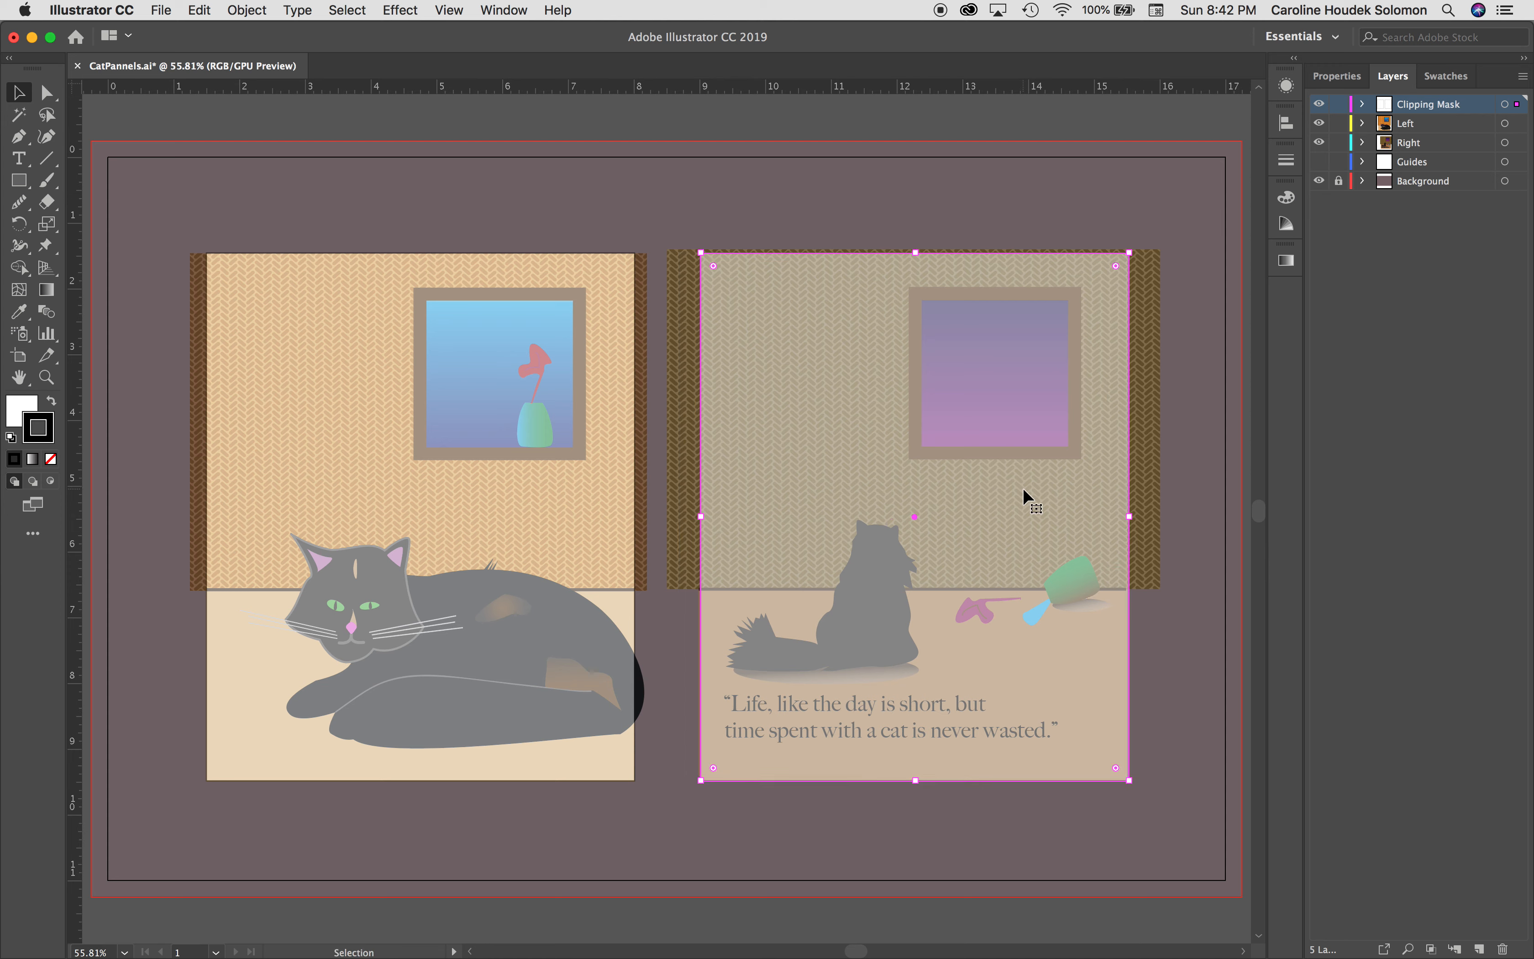
- Show the Guides layer and add a horizontal guide on it along the top edge of the panels
left_click(1319, 161)
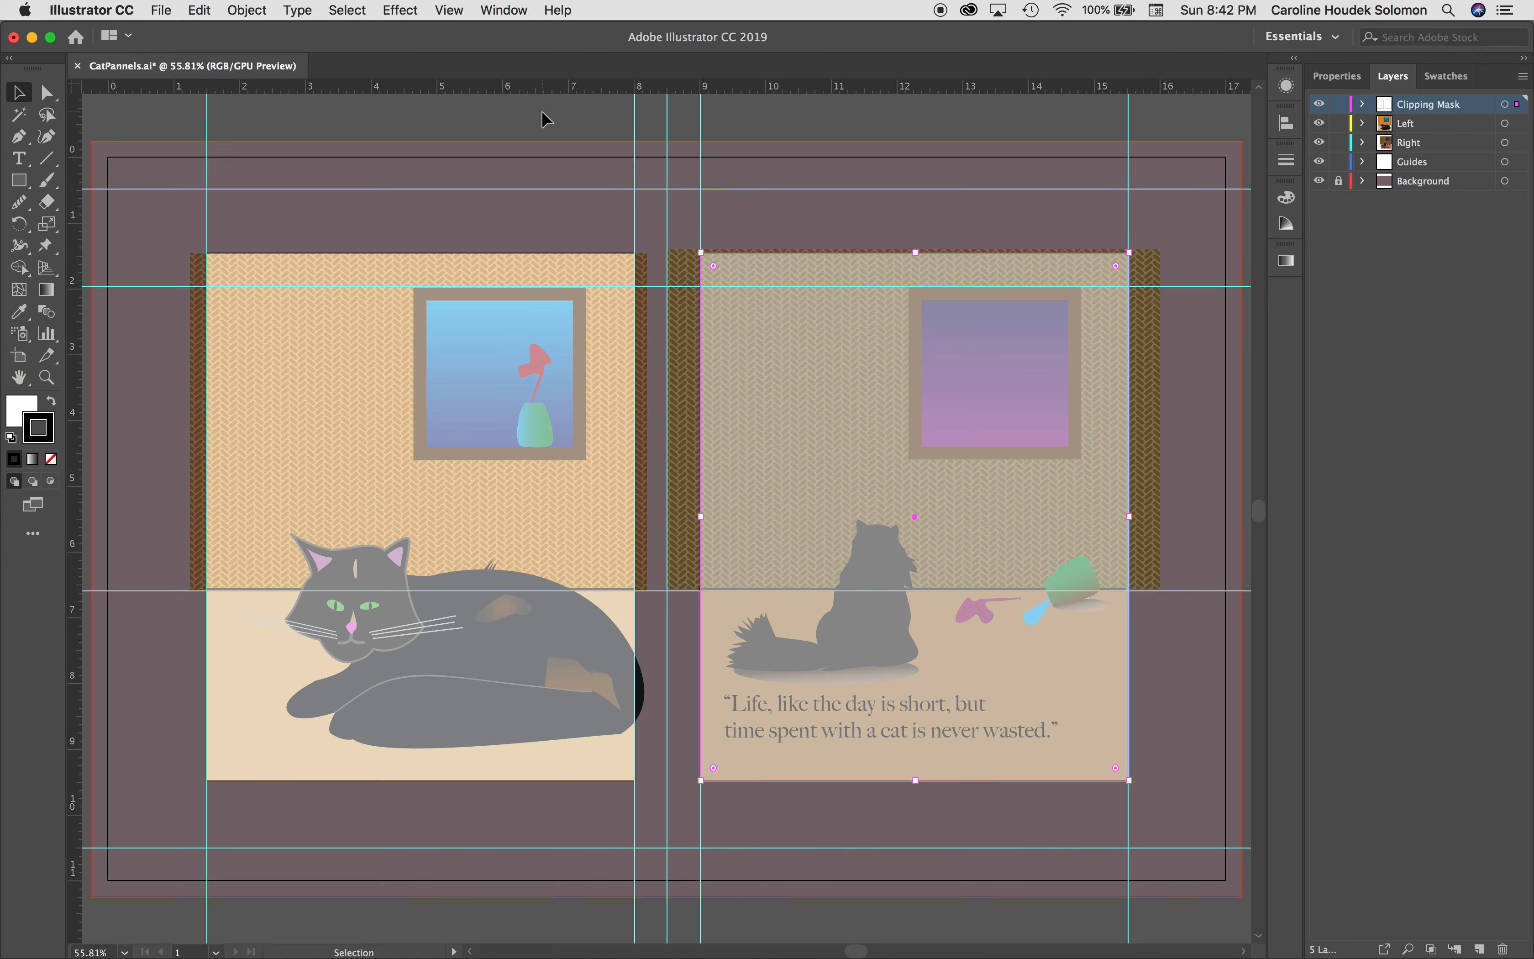
left_click(1422, 164)
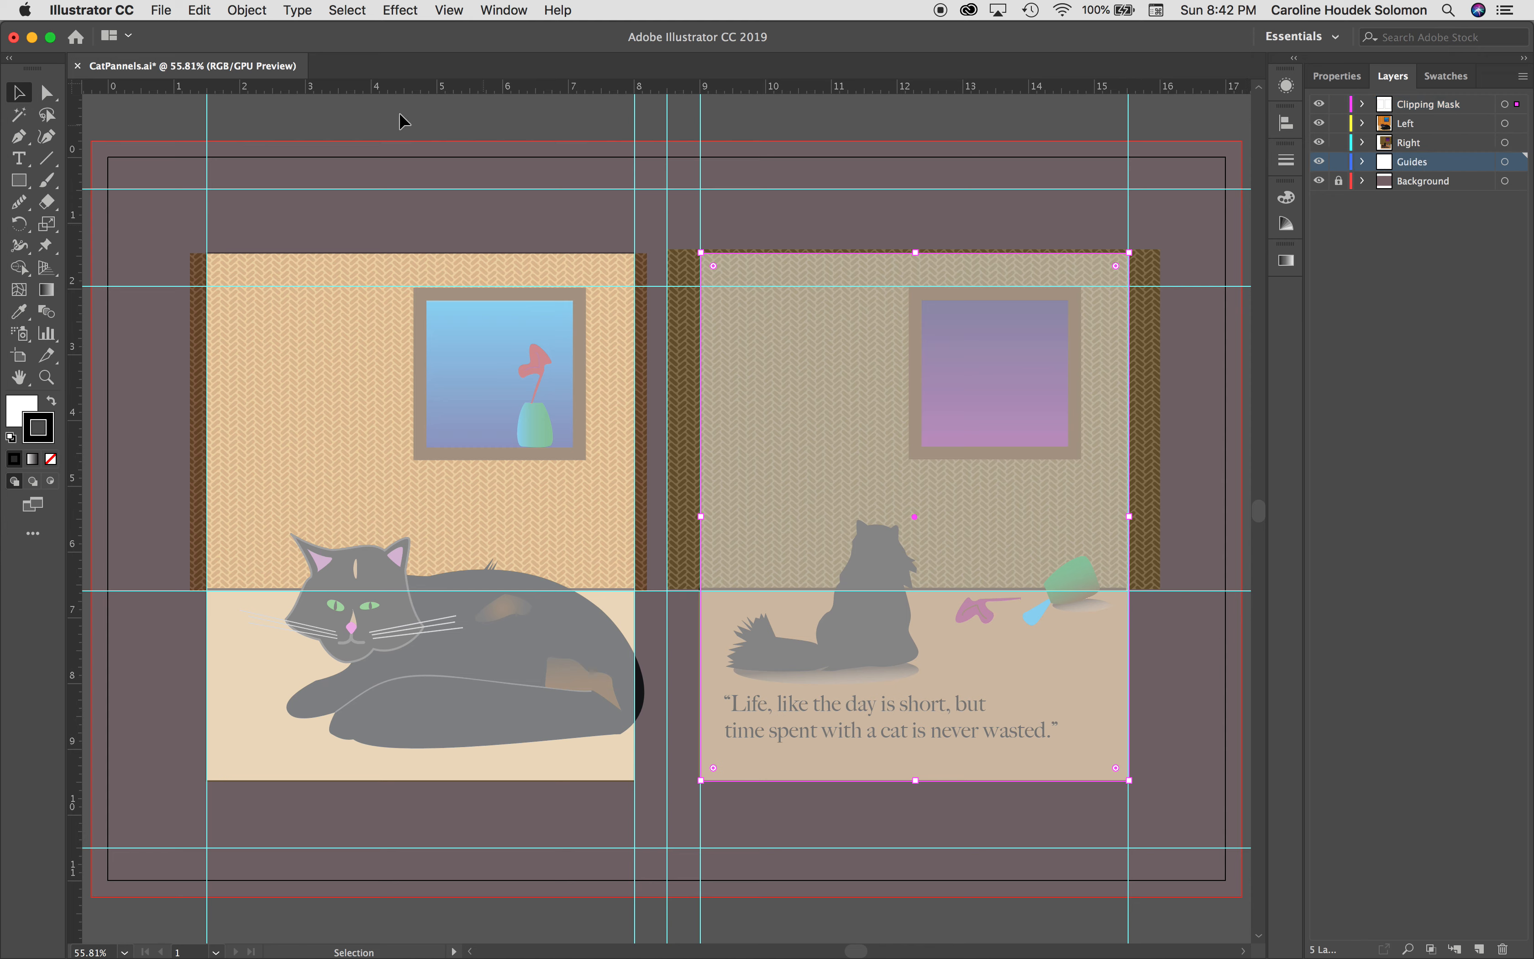
left_click_drag(409, 95, 422, 255)
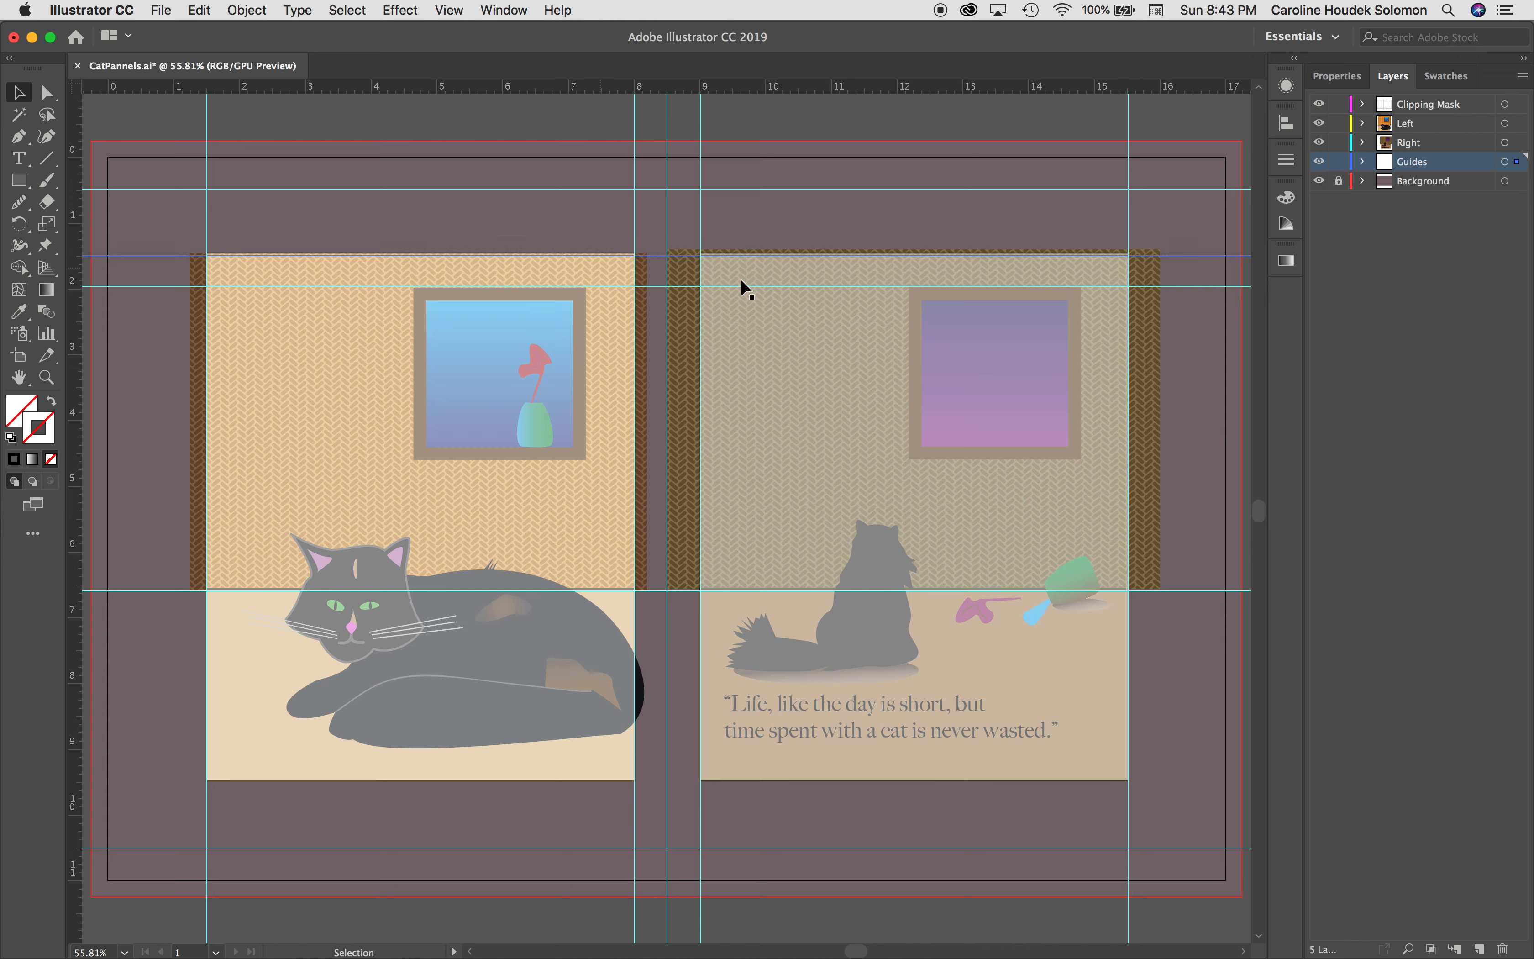
- Nudge the right panel's translucent rectangle down onto the new horizontal guide, and hide the Guides layer
left_click(1407, 108)
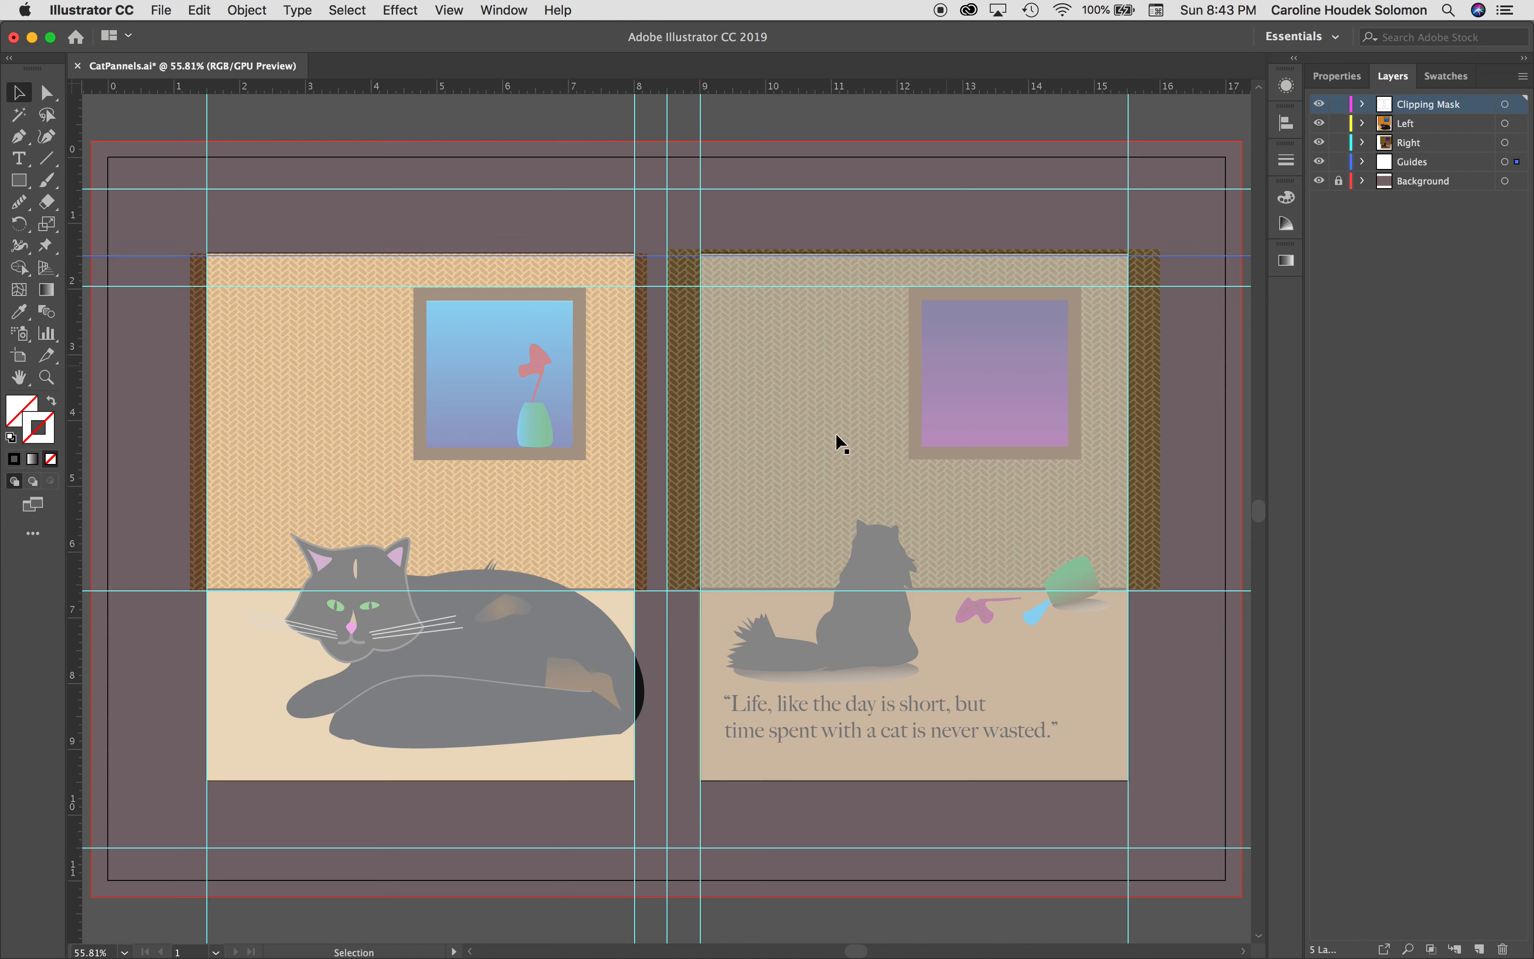
left_click(810, 416)
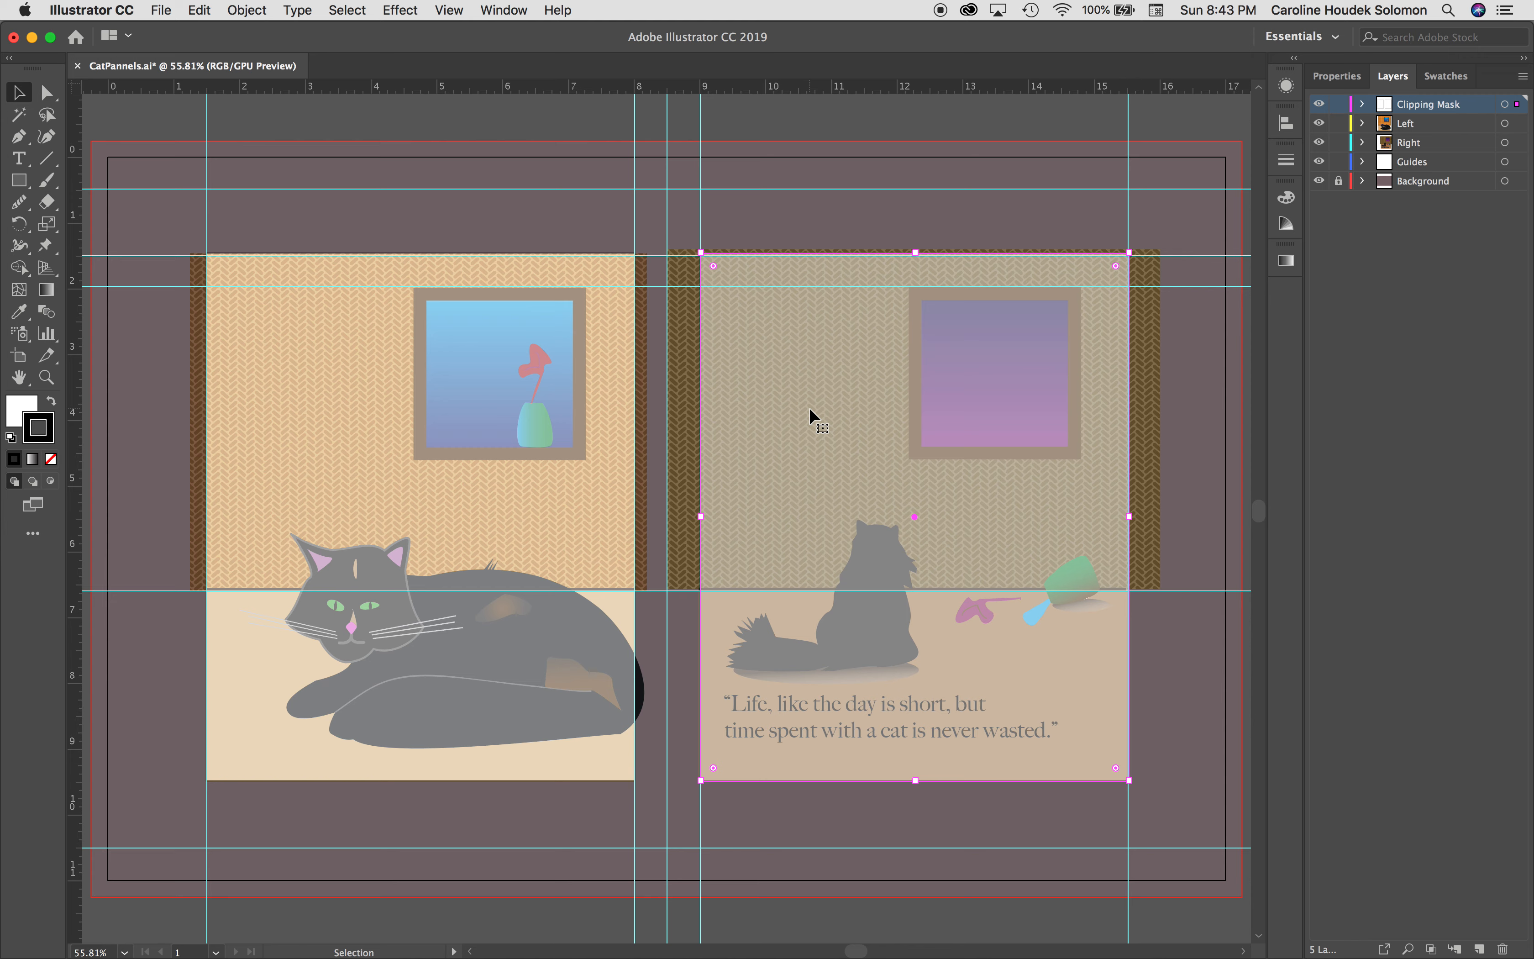
key("Down")
key("Down")
key("Down")
key("Down")
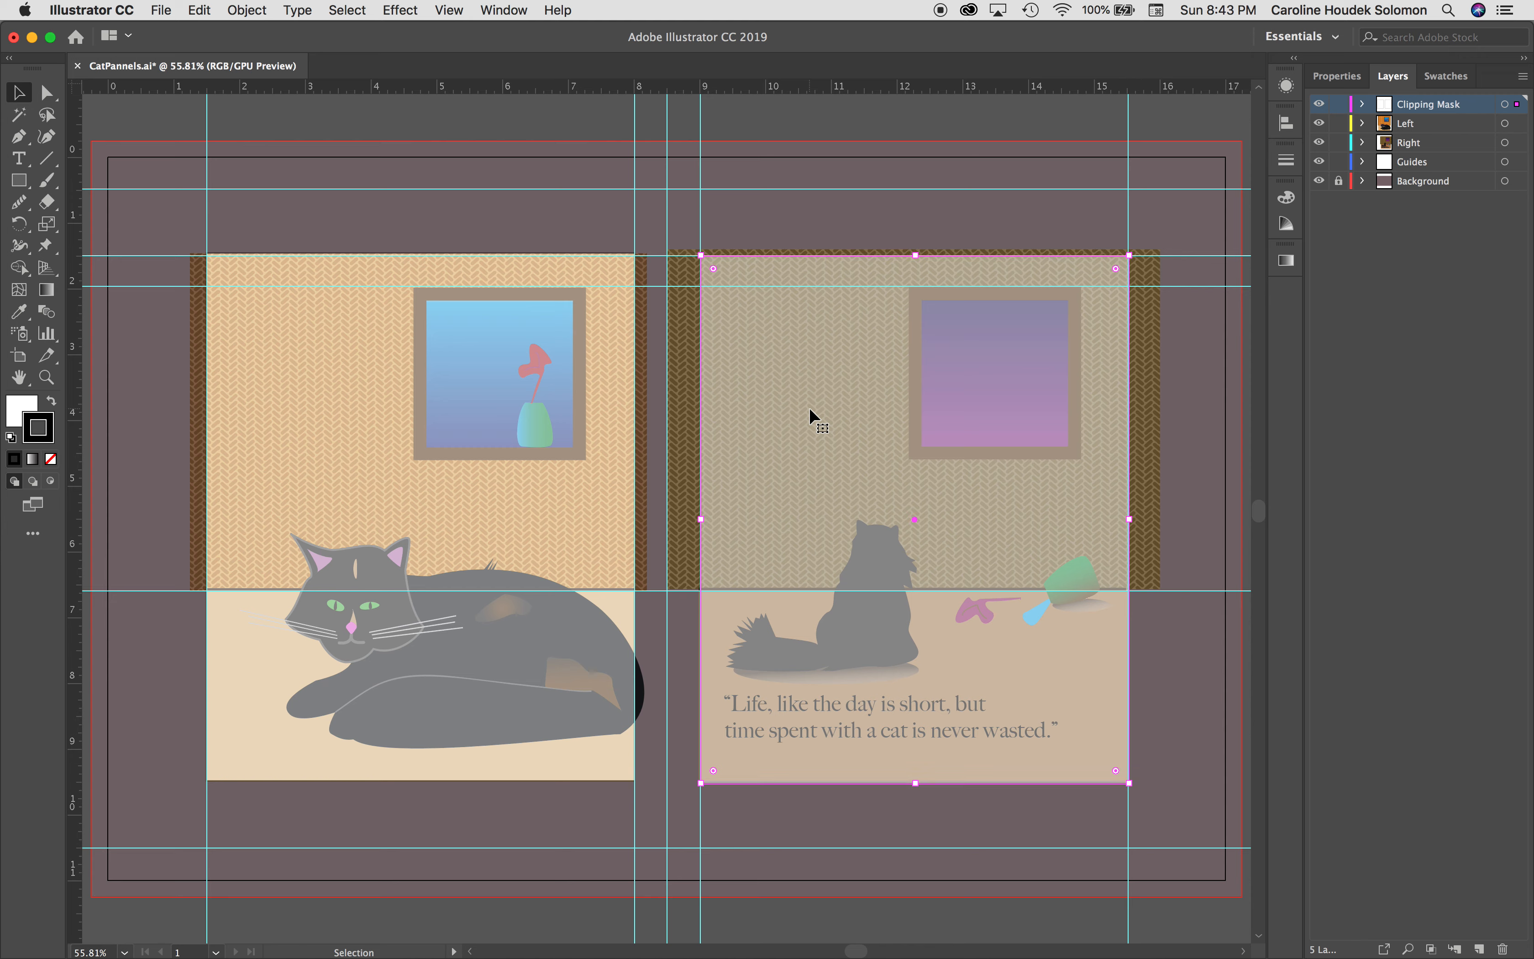
left_click(1321, 163)
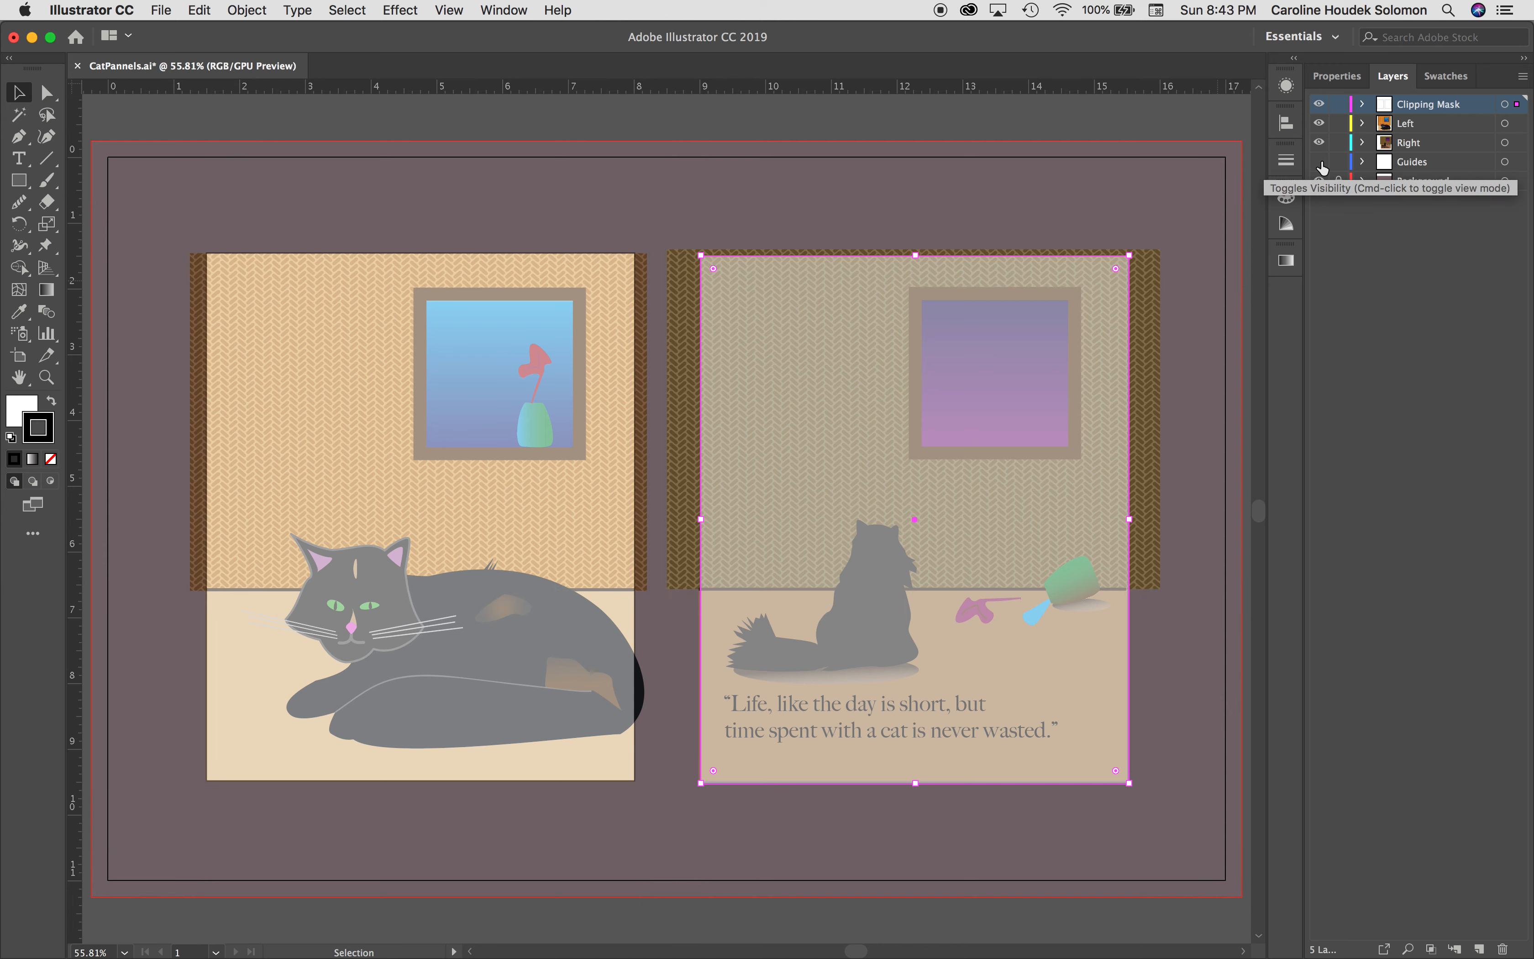
left_click(1034, 201)
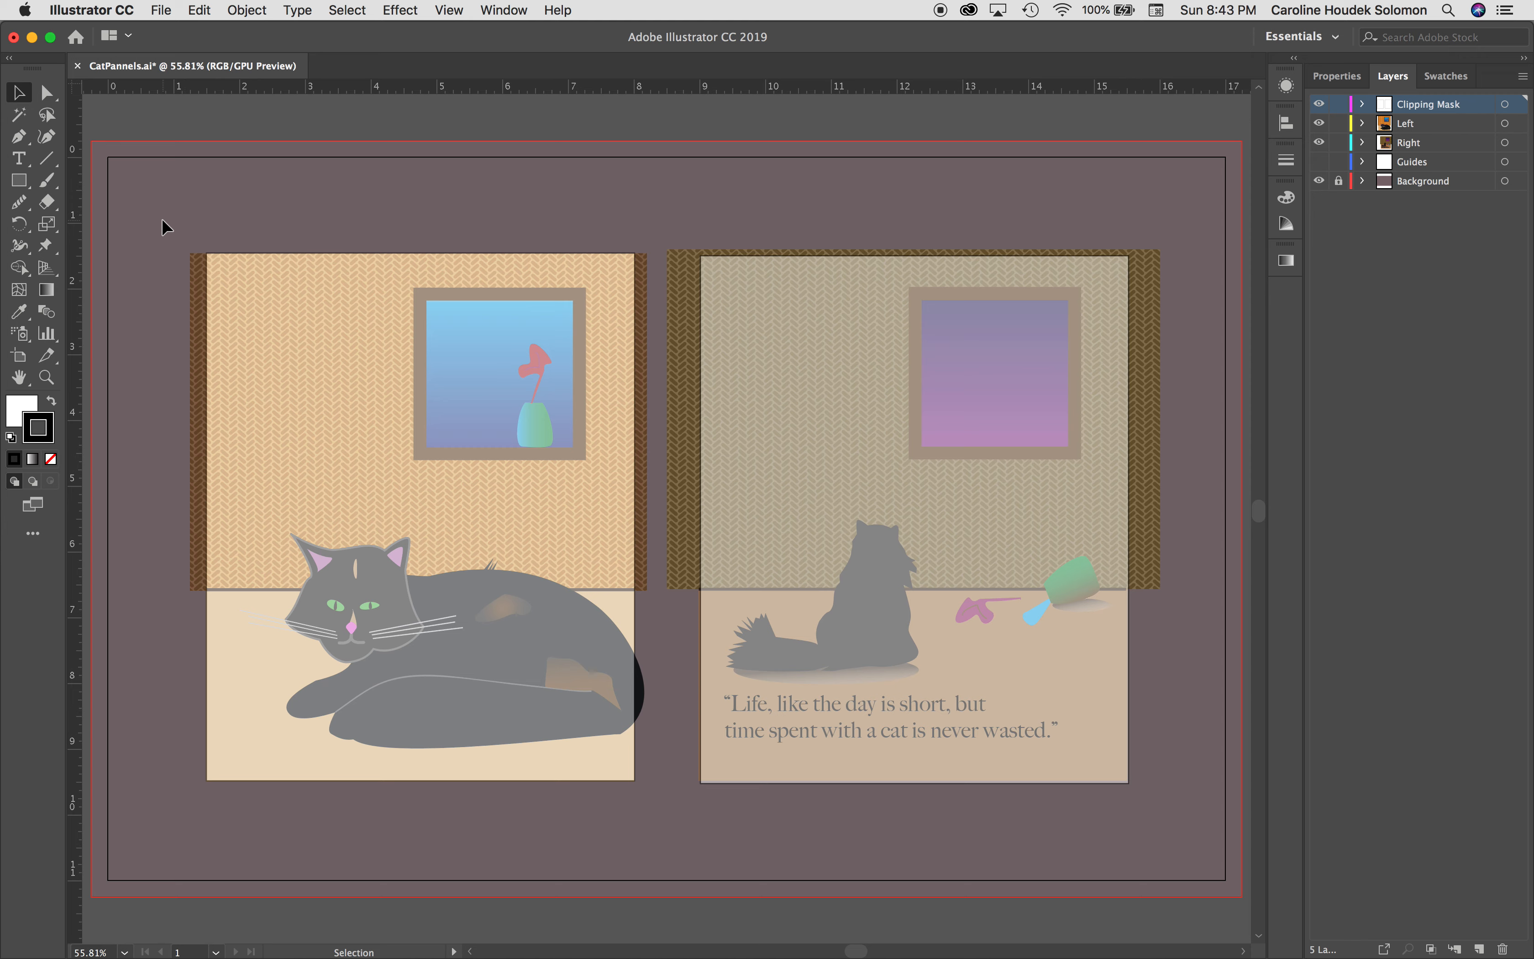
- Select all the left panel's artwork with its translucent rectangle and make a clipping mask
left_click_drag(162, 219, 436, 502)
left_click_drag(499, 599, 656, 794)
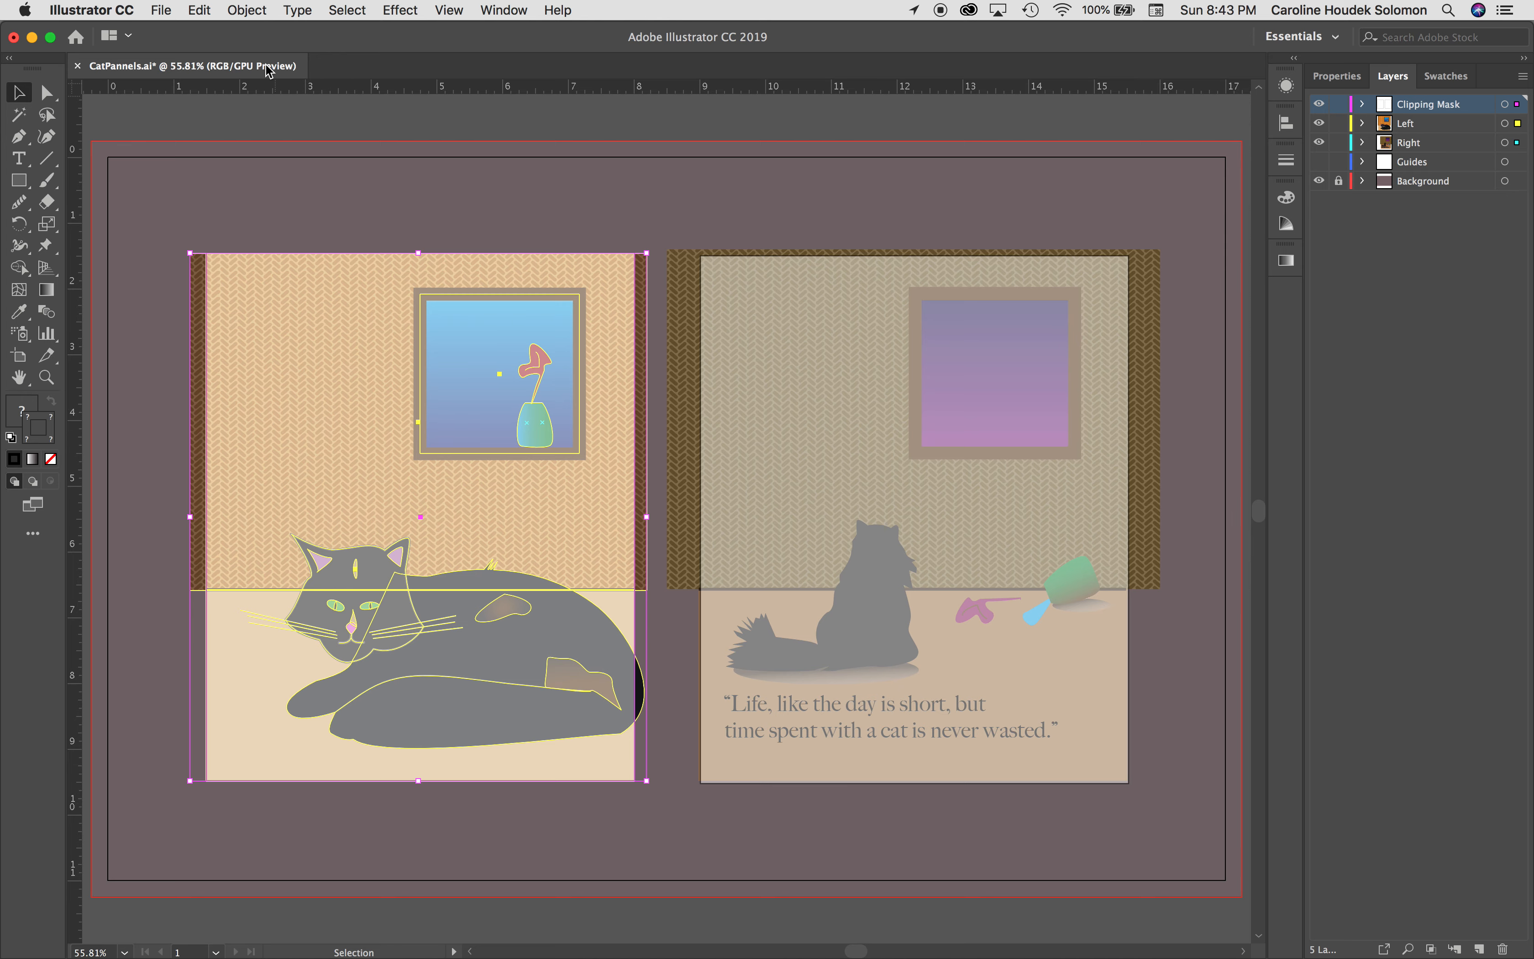
left_click(250, 10)
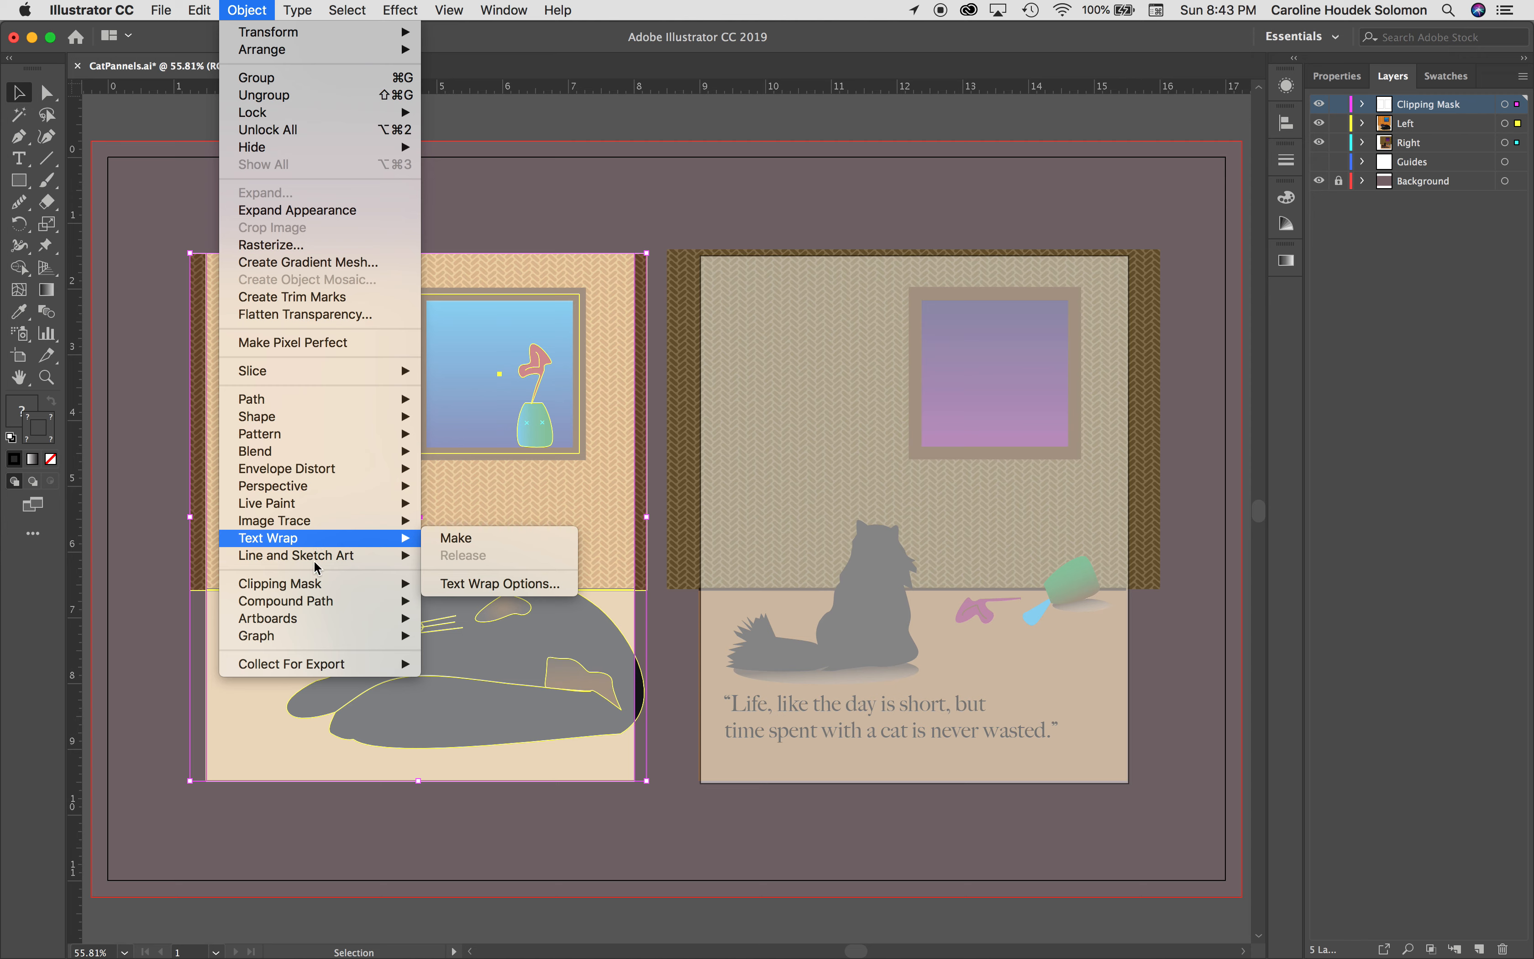
mouse_move(315, 585)
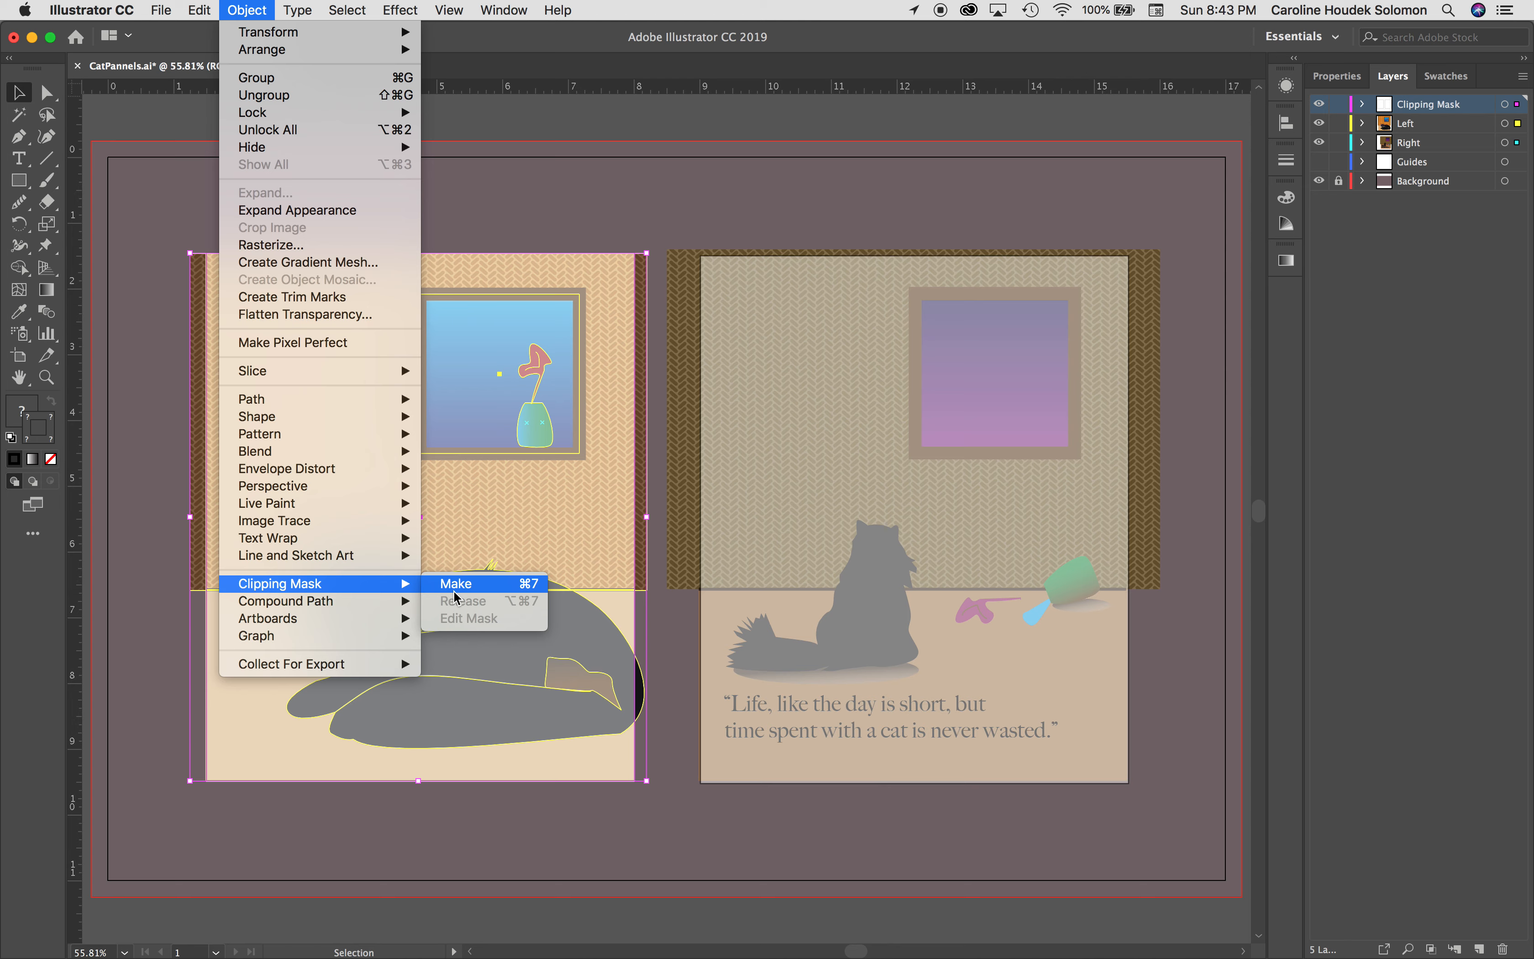
left_click(456, 585)
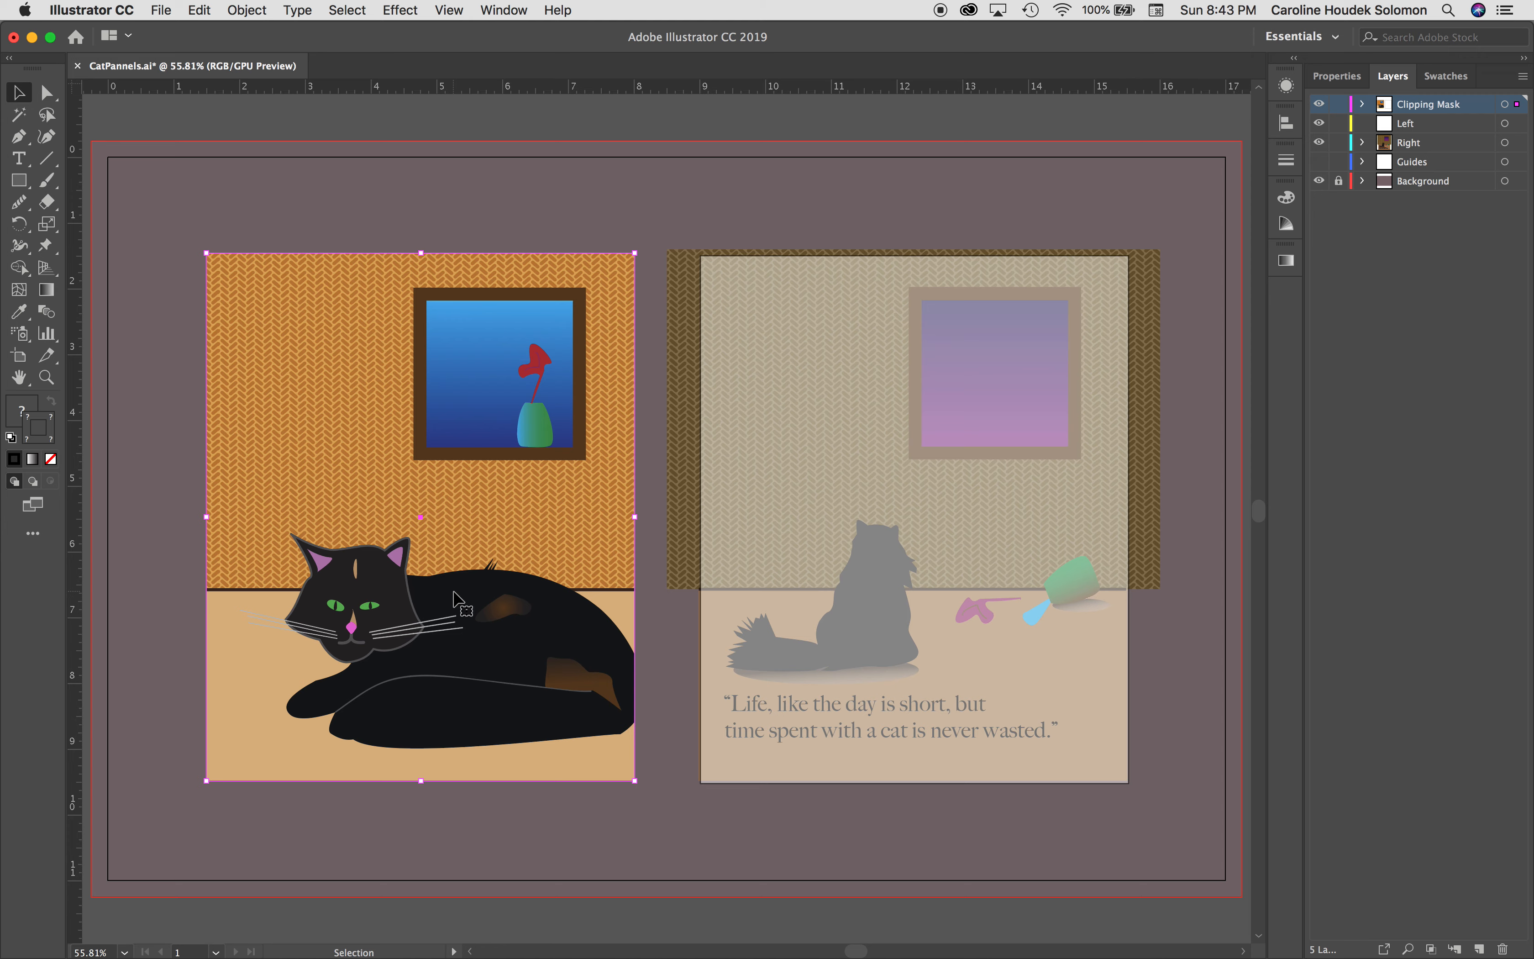
- Try clipping the right panel's artwork with its rectangle while the background objects are locked, and undo the clipping mask
left_click(808, 301)
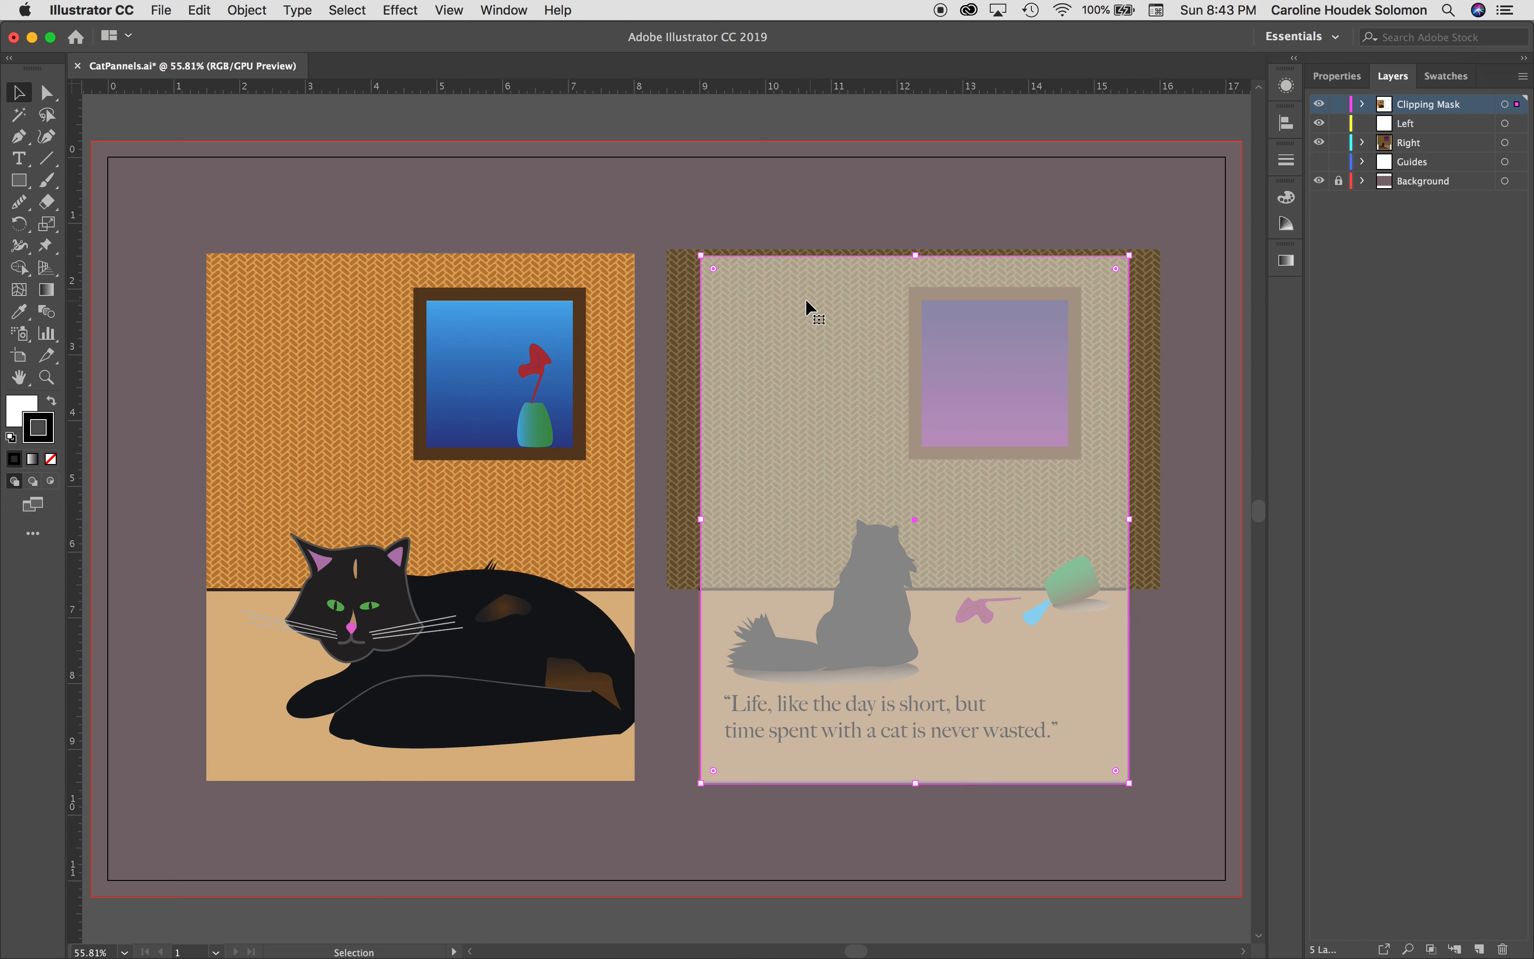
left_click_drag(662, 199, 1157, 832)
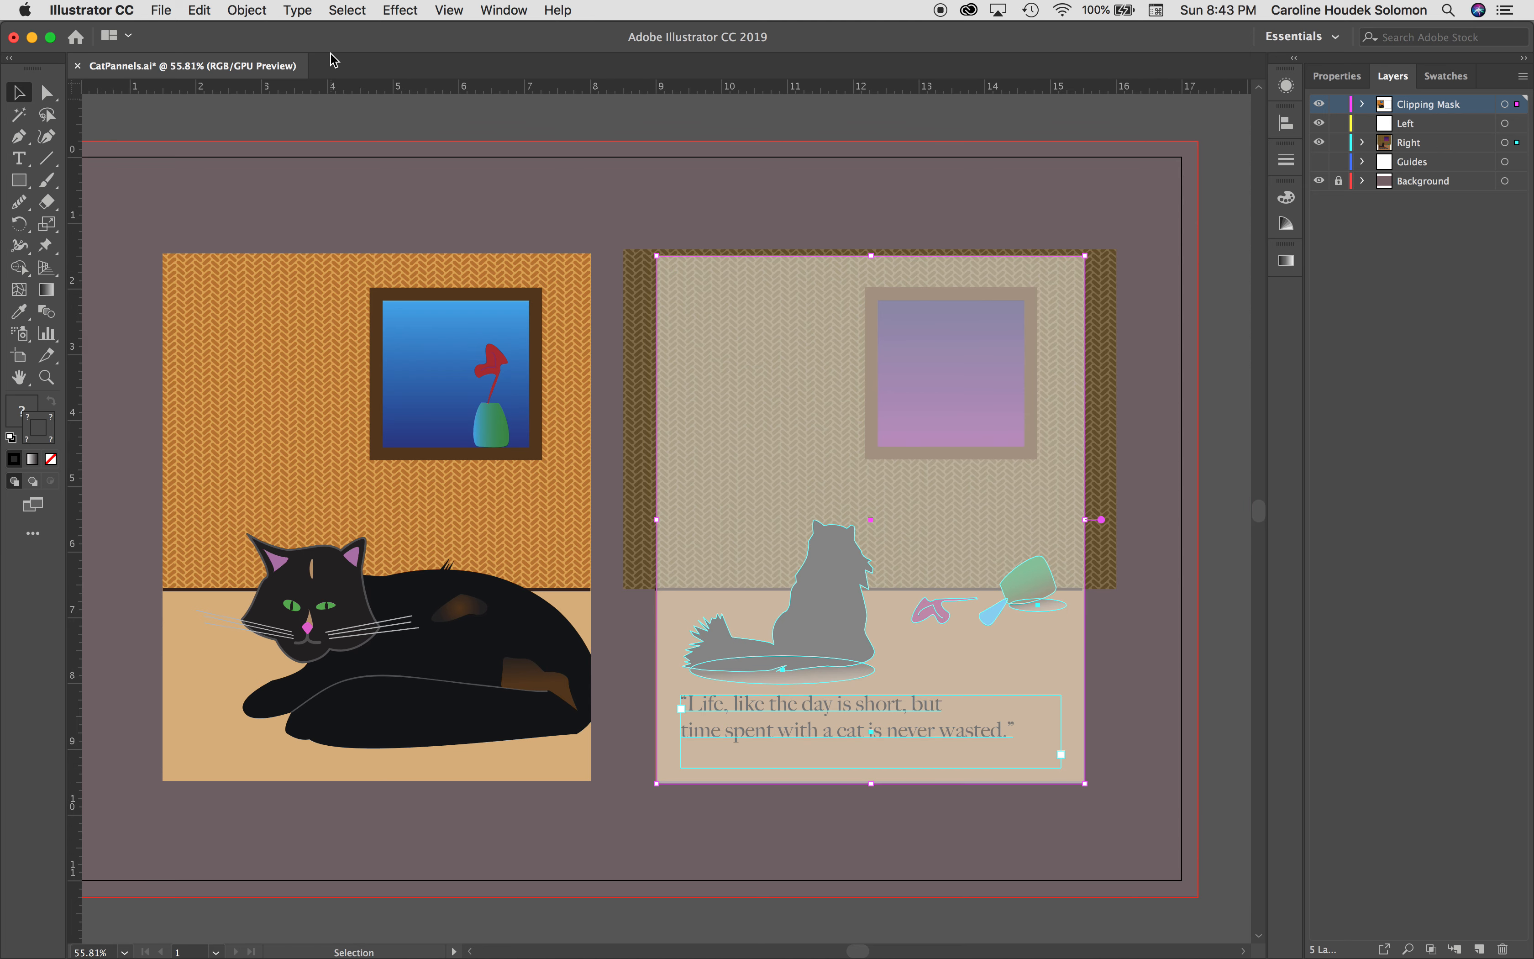
left_click(253, 8)
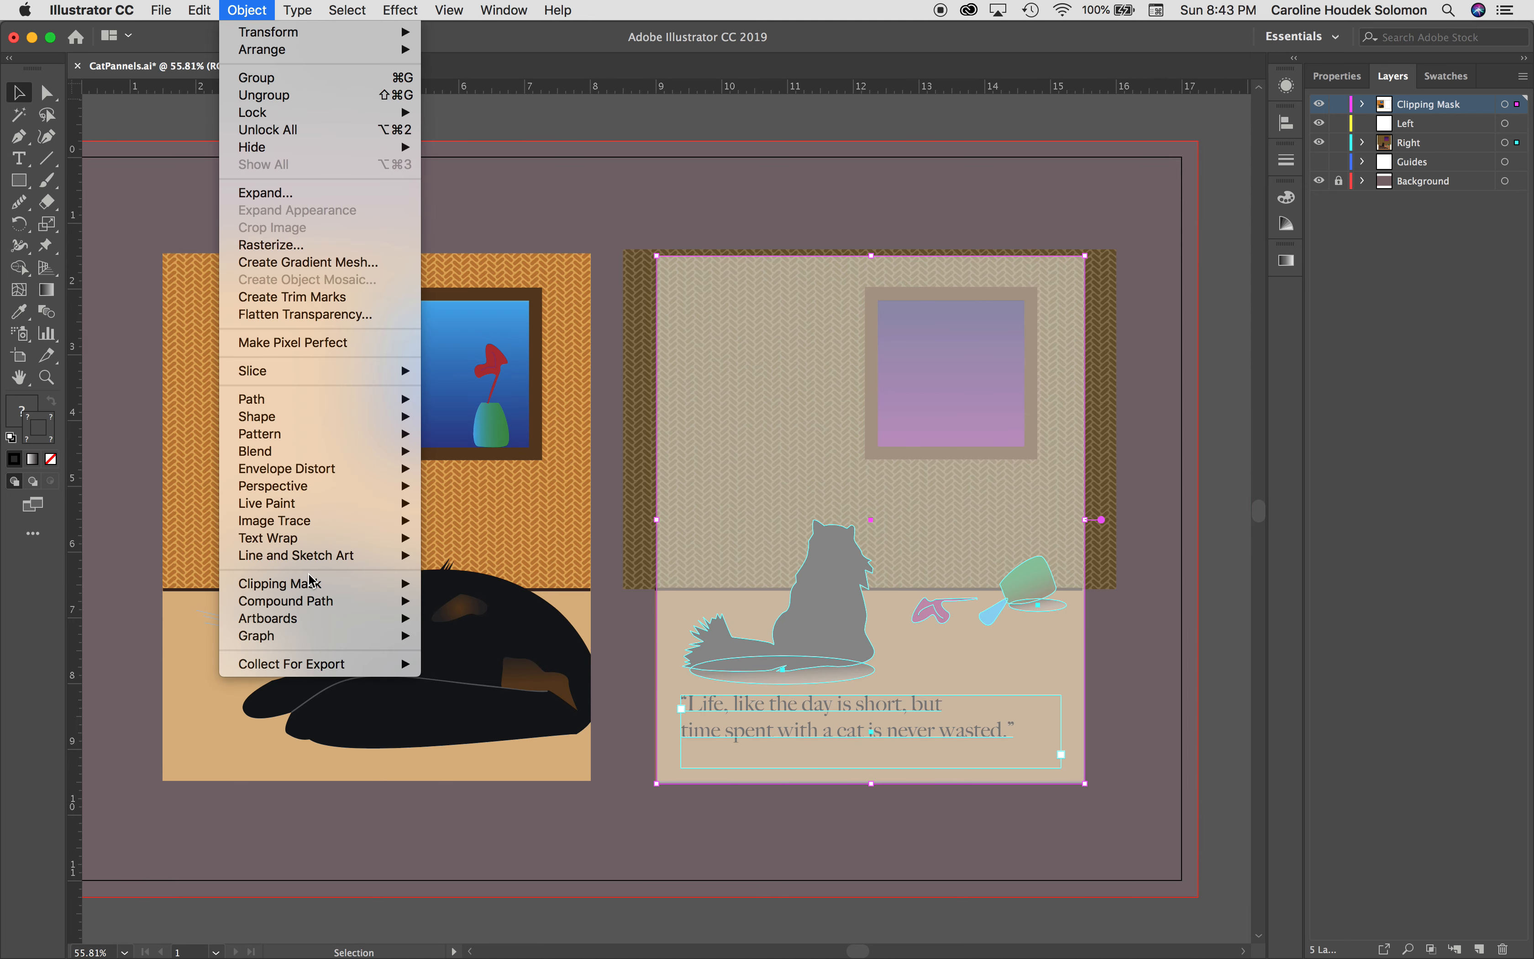
mouse_move(395, 584)
left_click(442, 589)
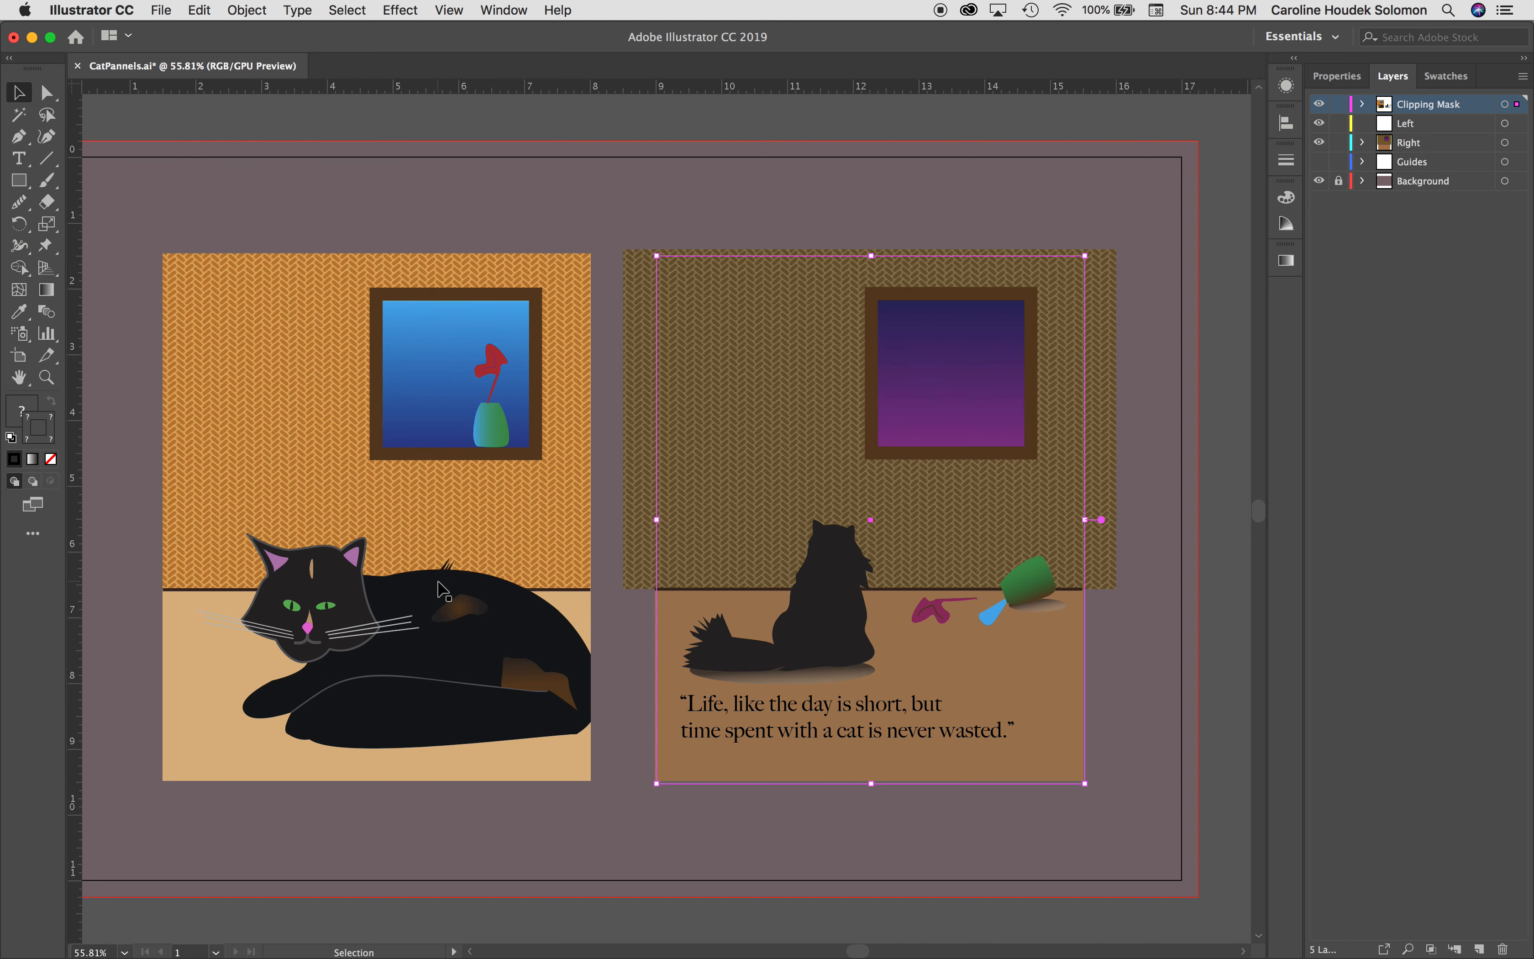
key("super+z")
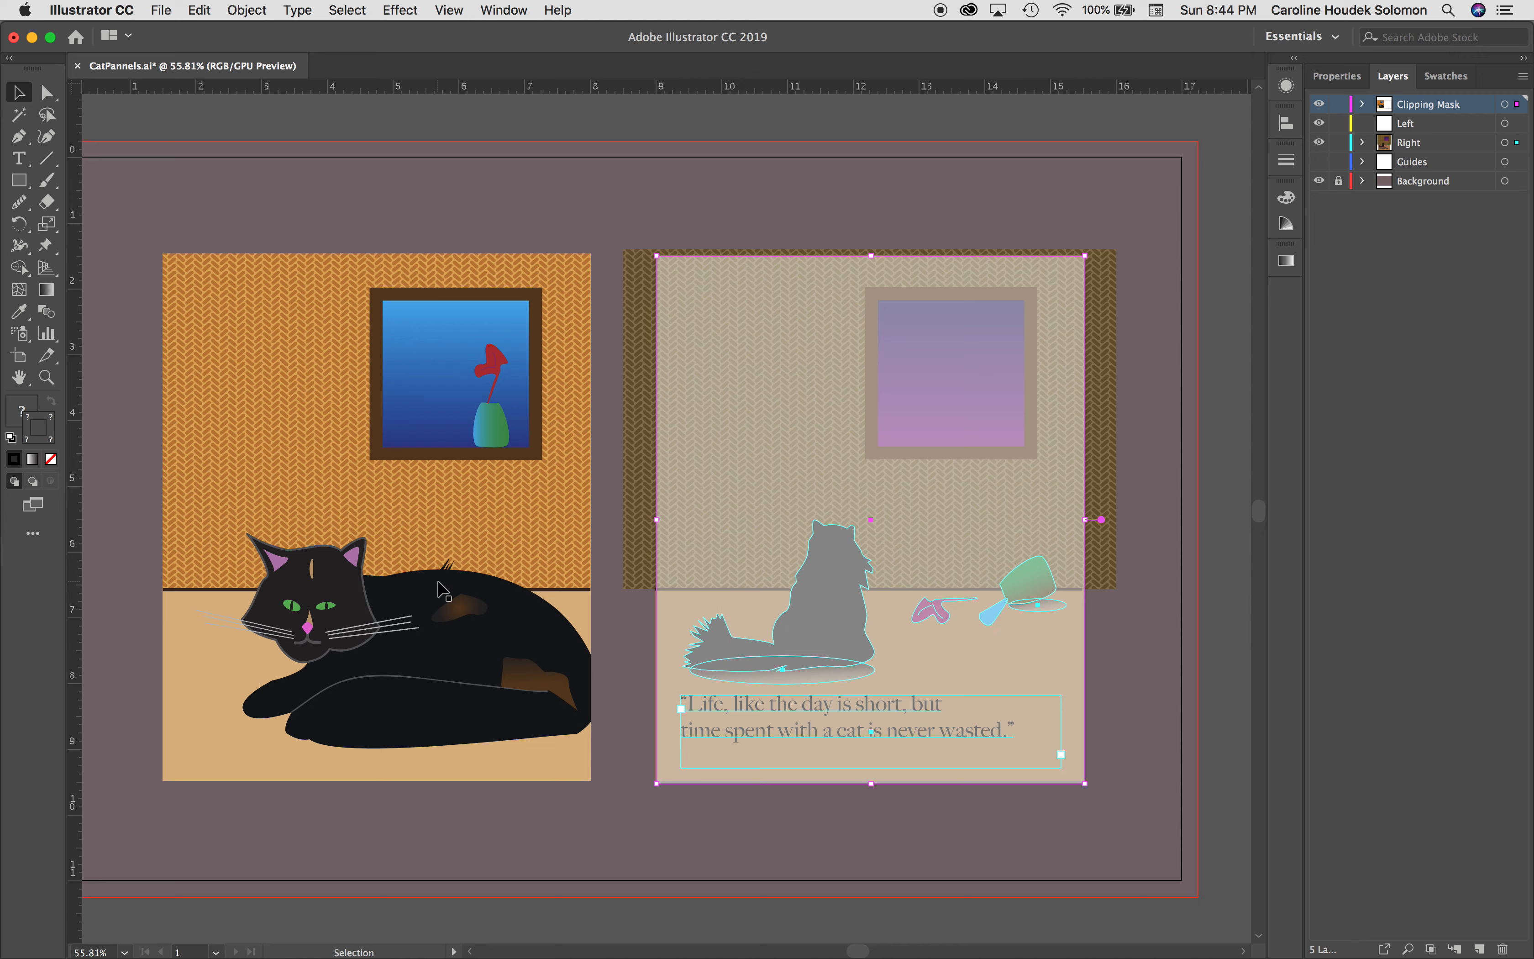
- Unlock the Right layer's window, Horizon and two background rectangles, and make a clipping mask from all right panel artwork and its translucent rectangle
left_click(1363, 144)
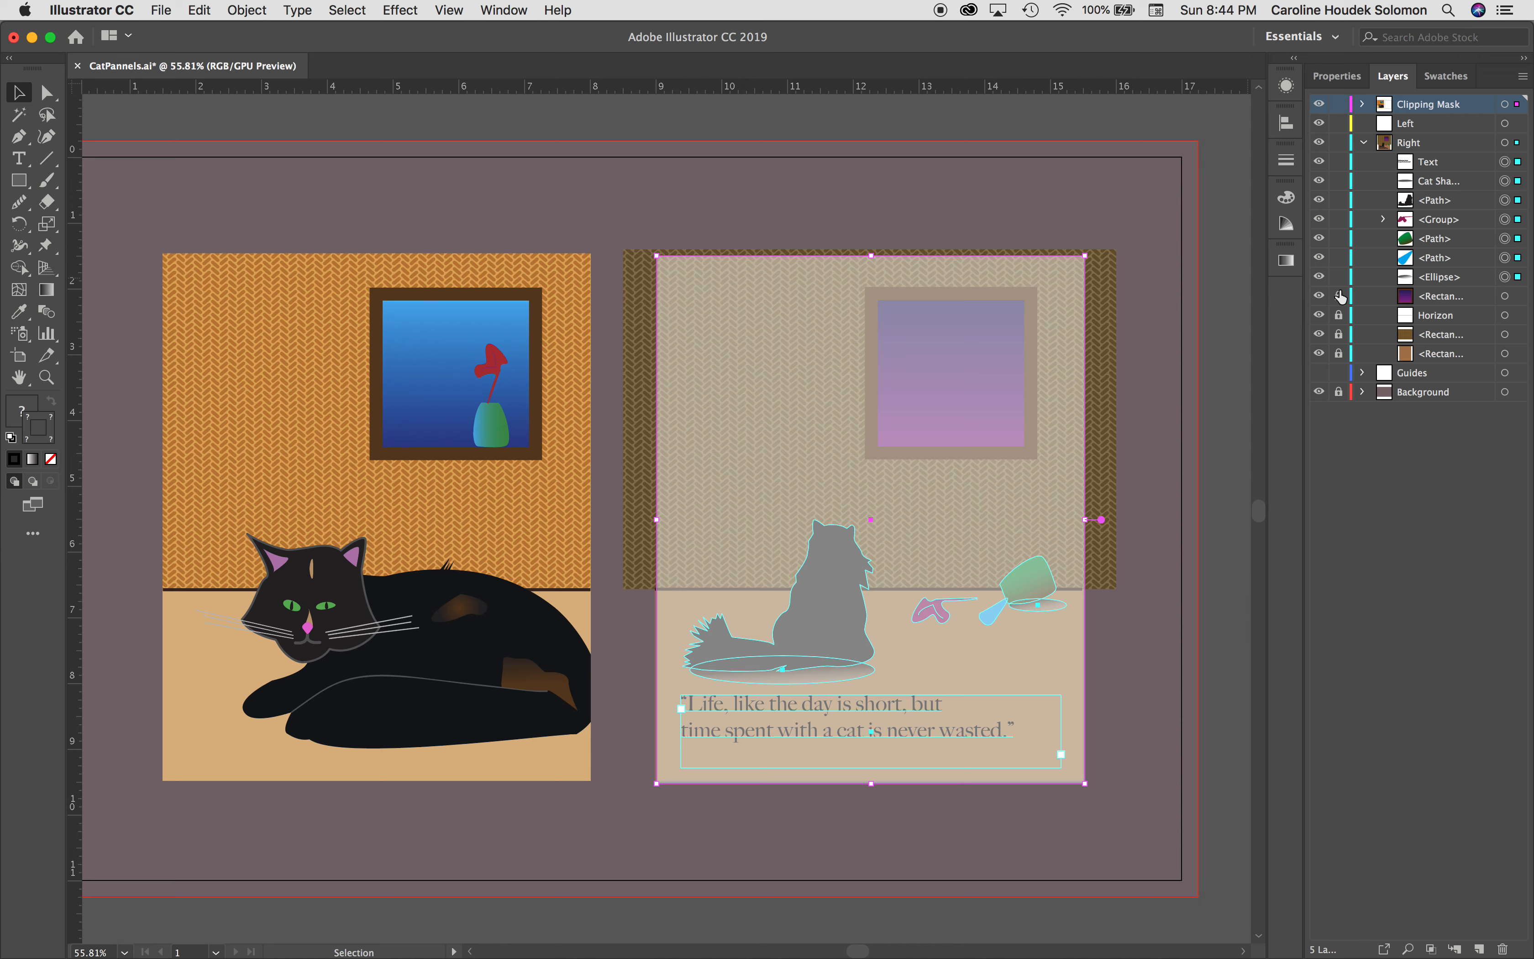
left_click_drag(1336, 302, 1337, 359)
left_click_drag(624, 194, 1135, 858)
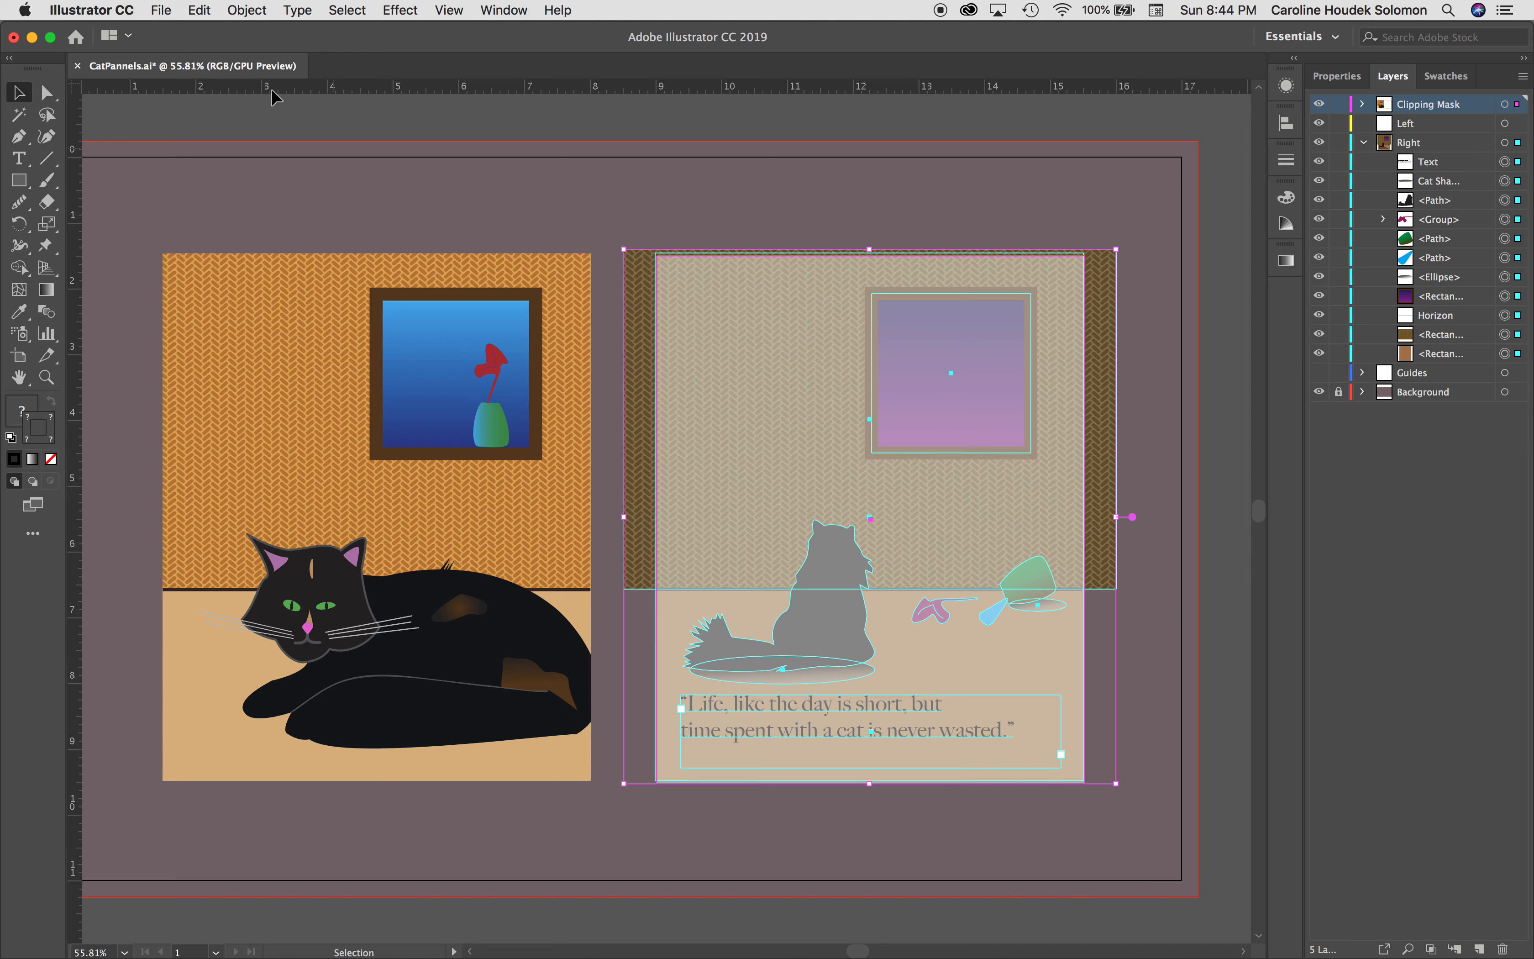
left_click(246, 9)
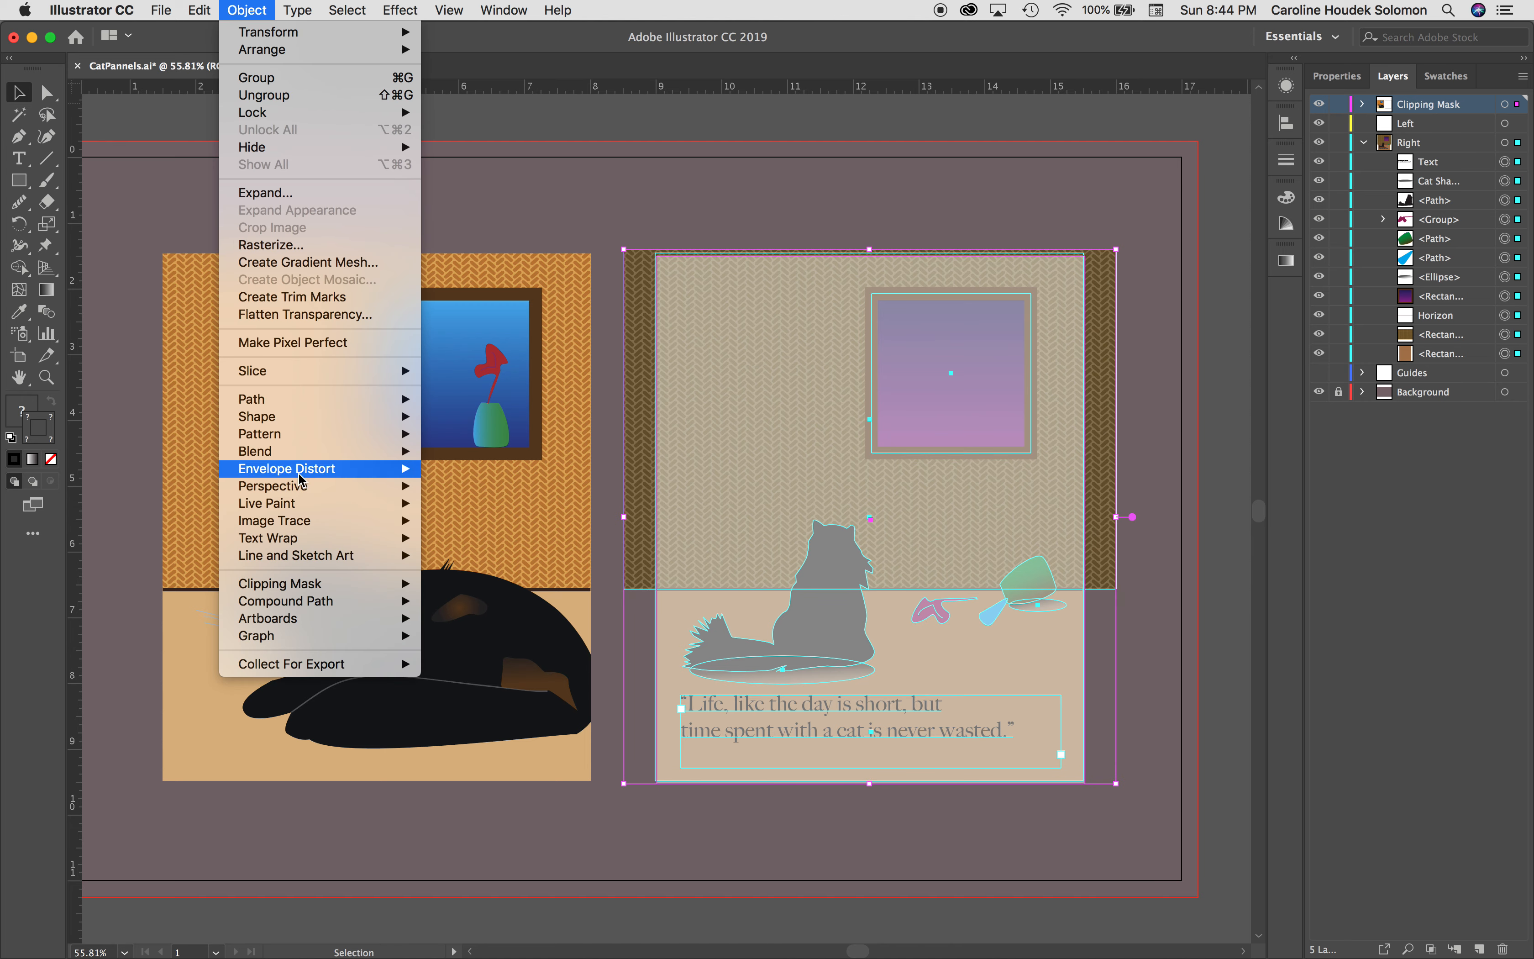
mouse_move(315, 587)
left_click(477, 584)
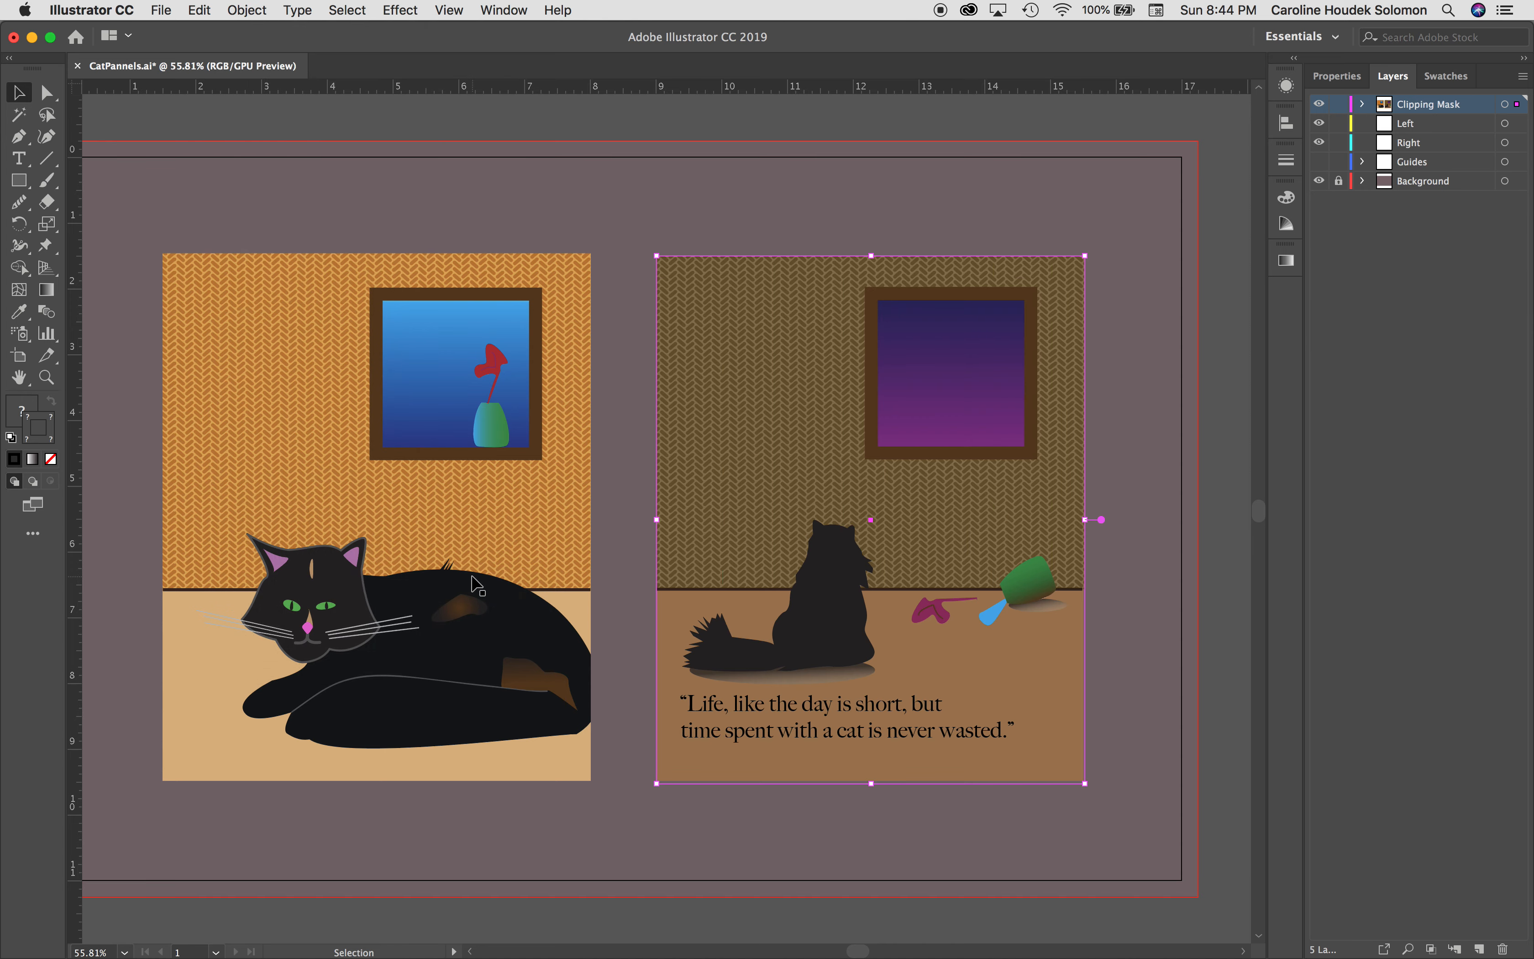
left_click(697, 185)
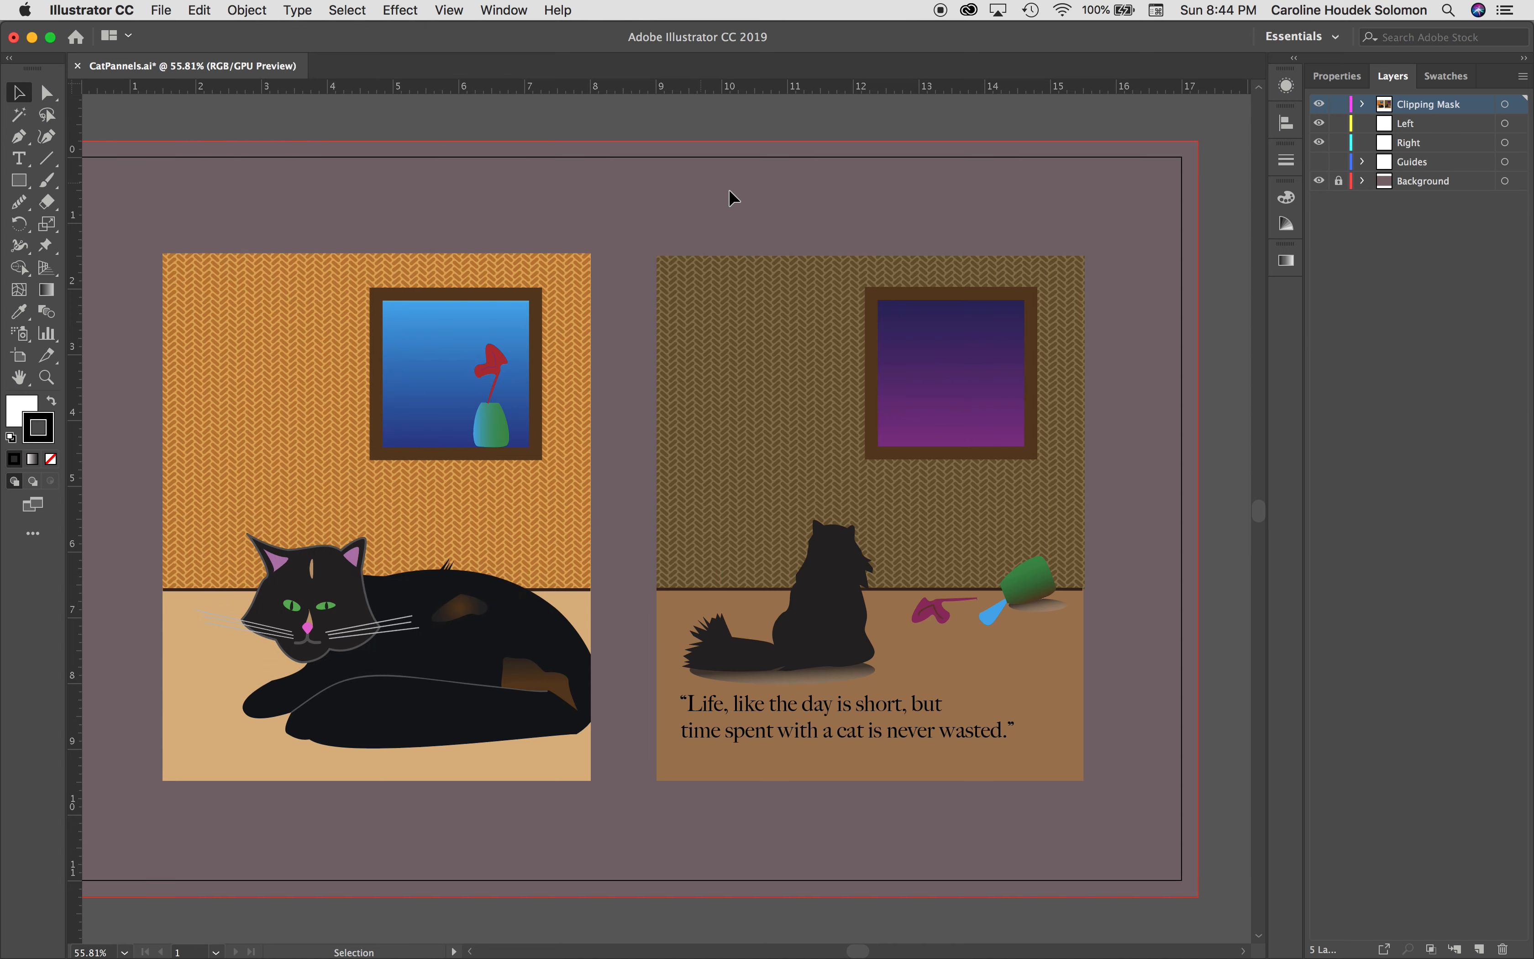
- Expand the Clipping Mask layer and inspect the contents of the right panel's clip group
left_click(1361, 104)
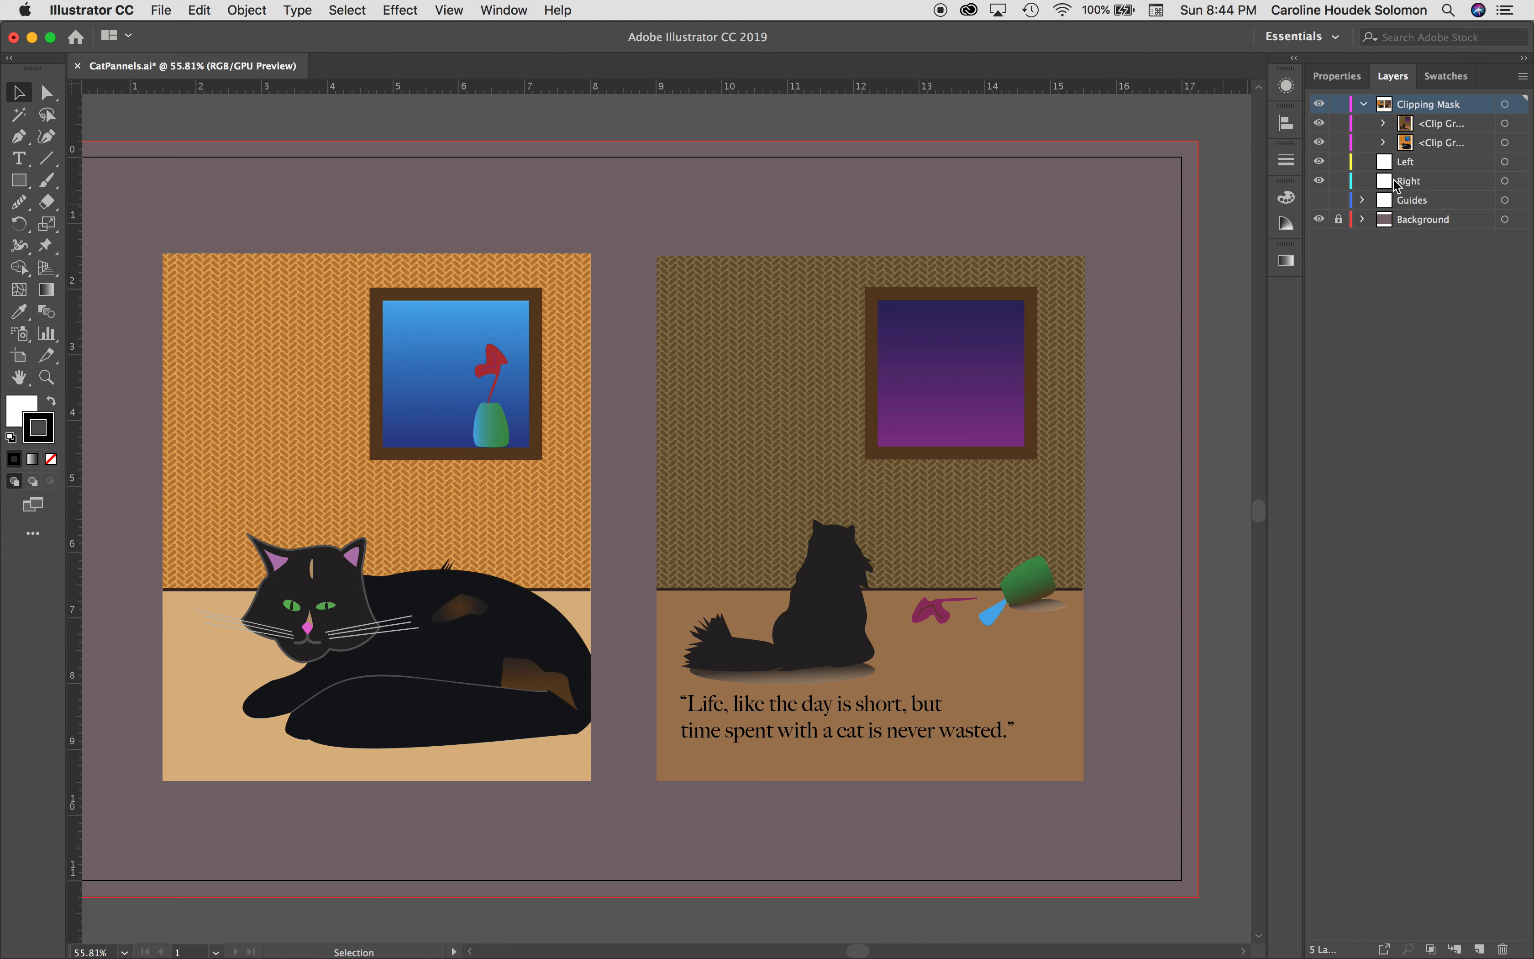
left_click(1384, 124)
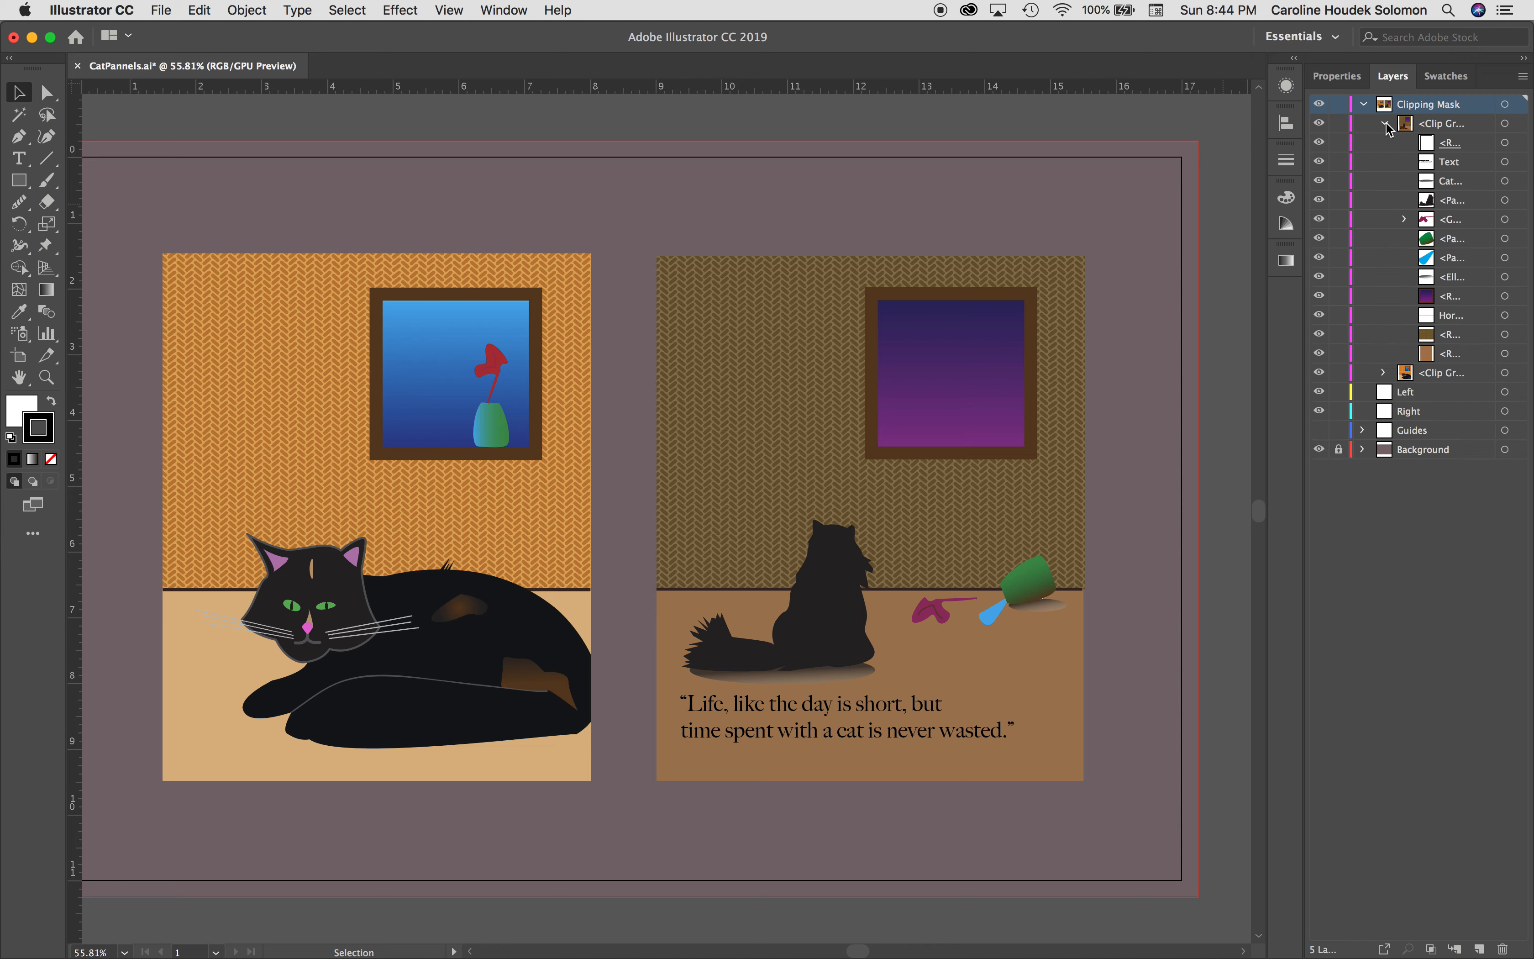
left_click(1386, 125)
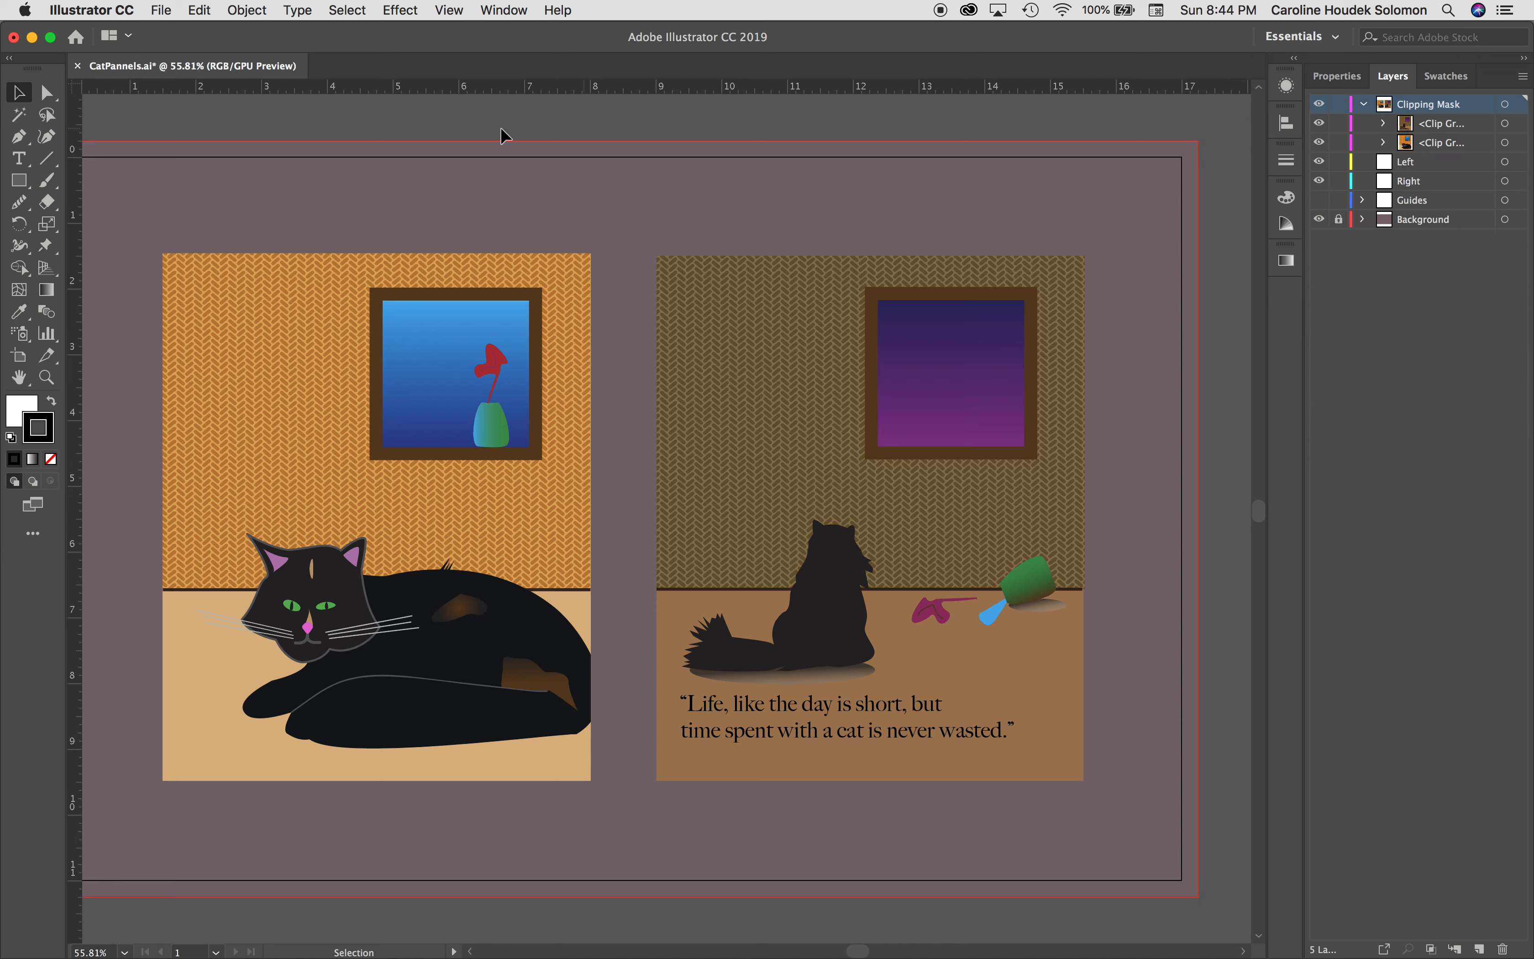
- Check that the forehead mark, cat body and window inside the left clip group can be selected individually with Direct Selection
left_click(256, 341)
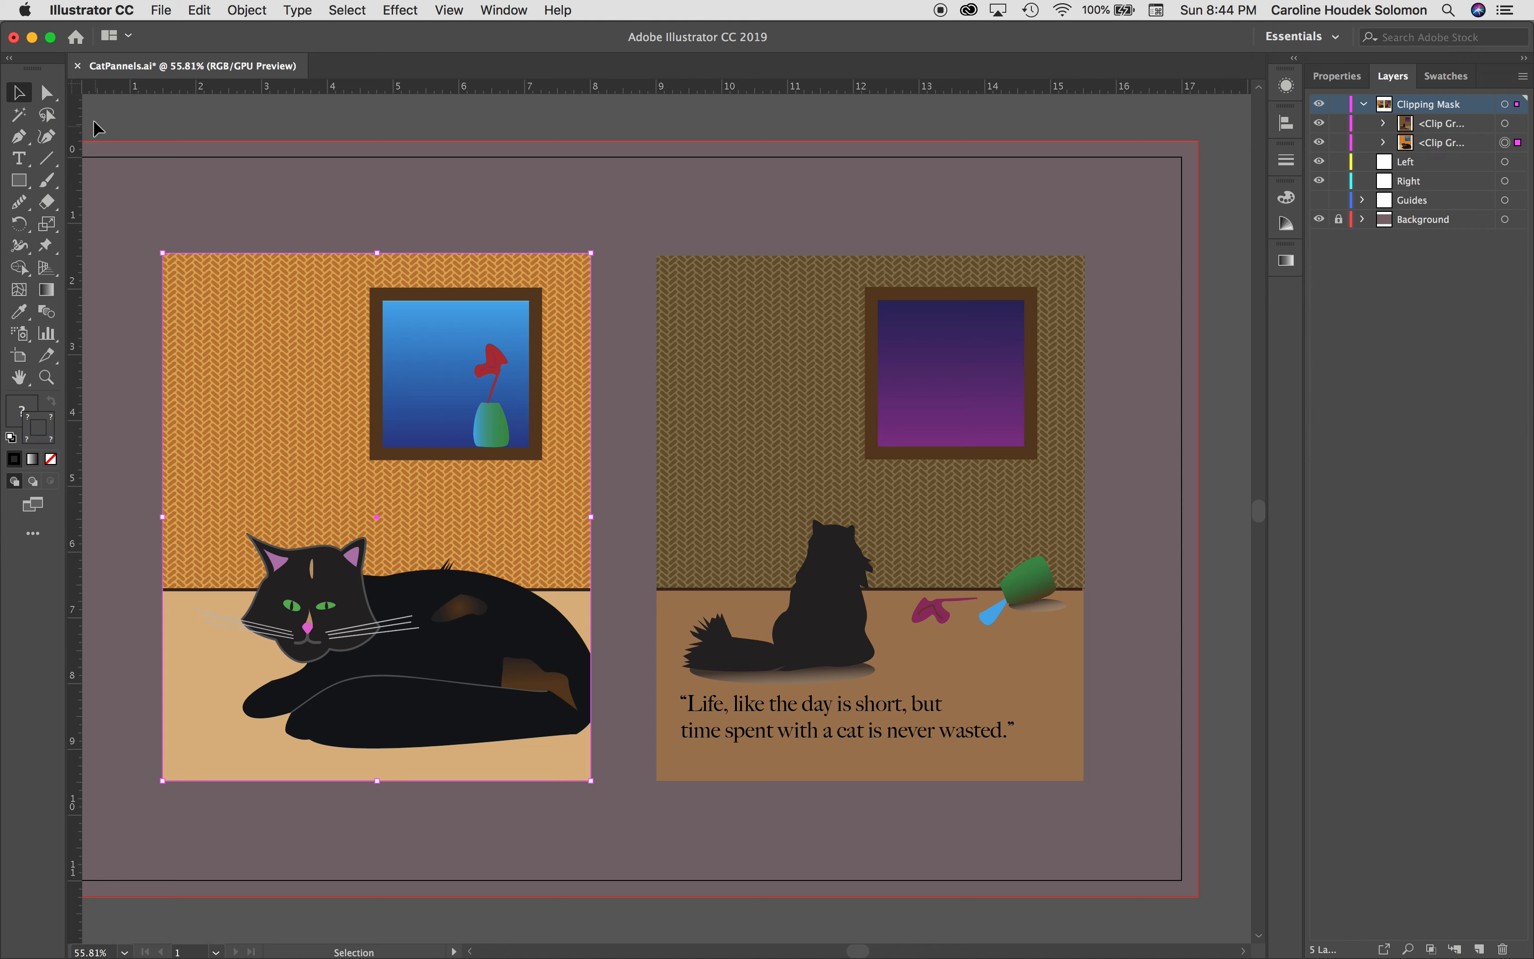
left_click(49, 93)
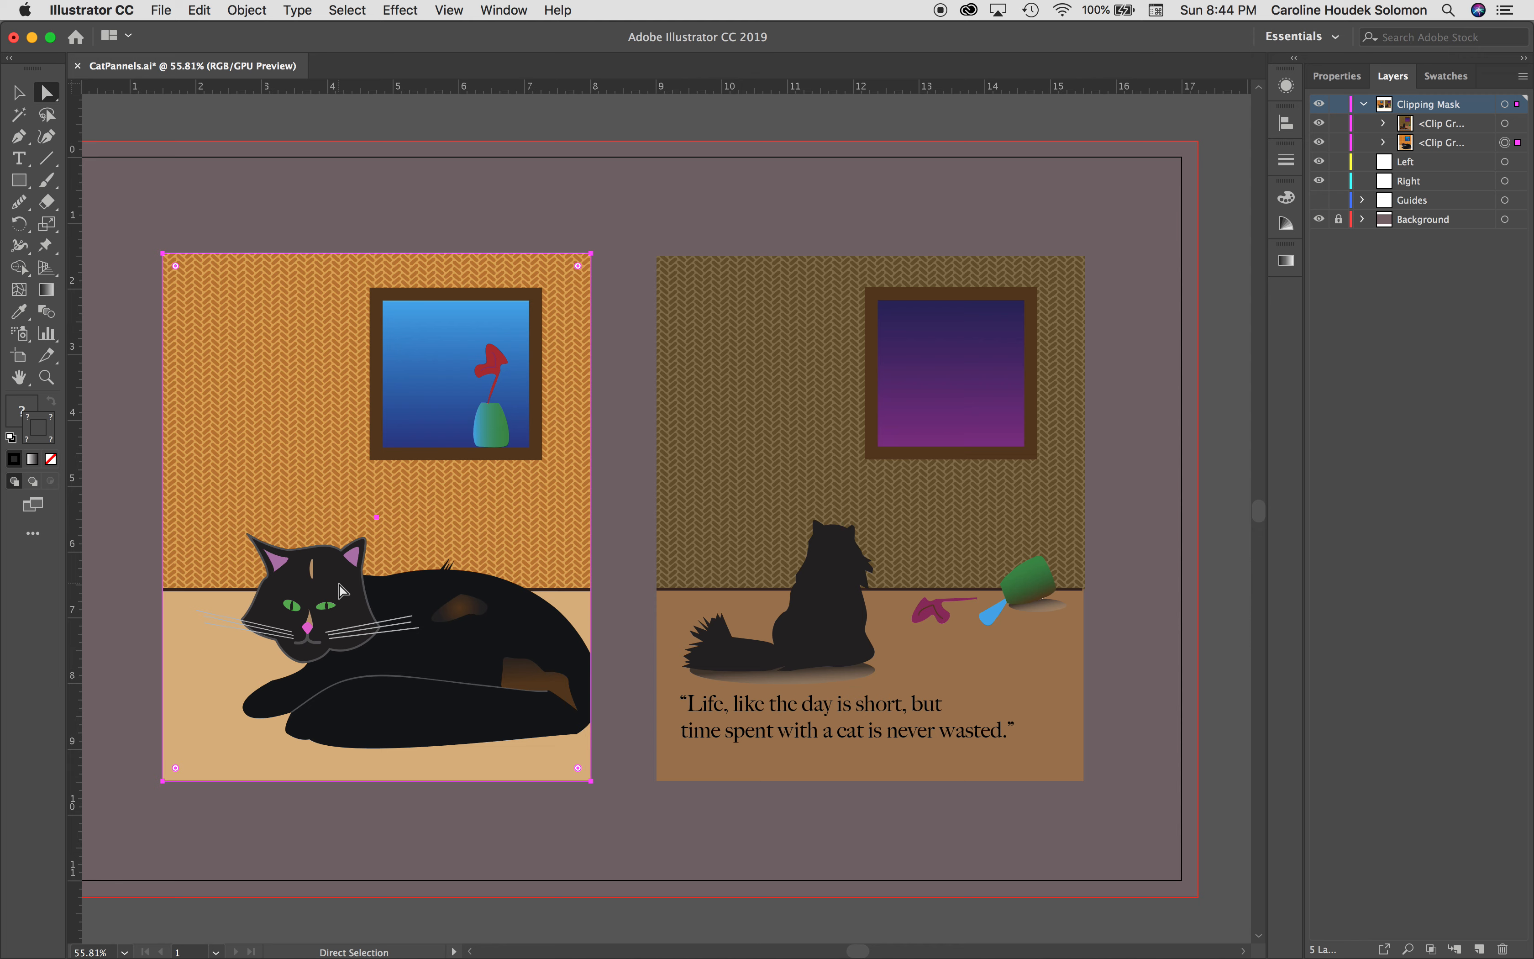
left_click(312, 570)
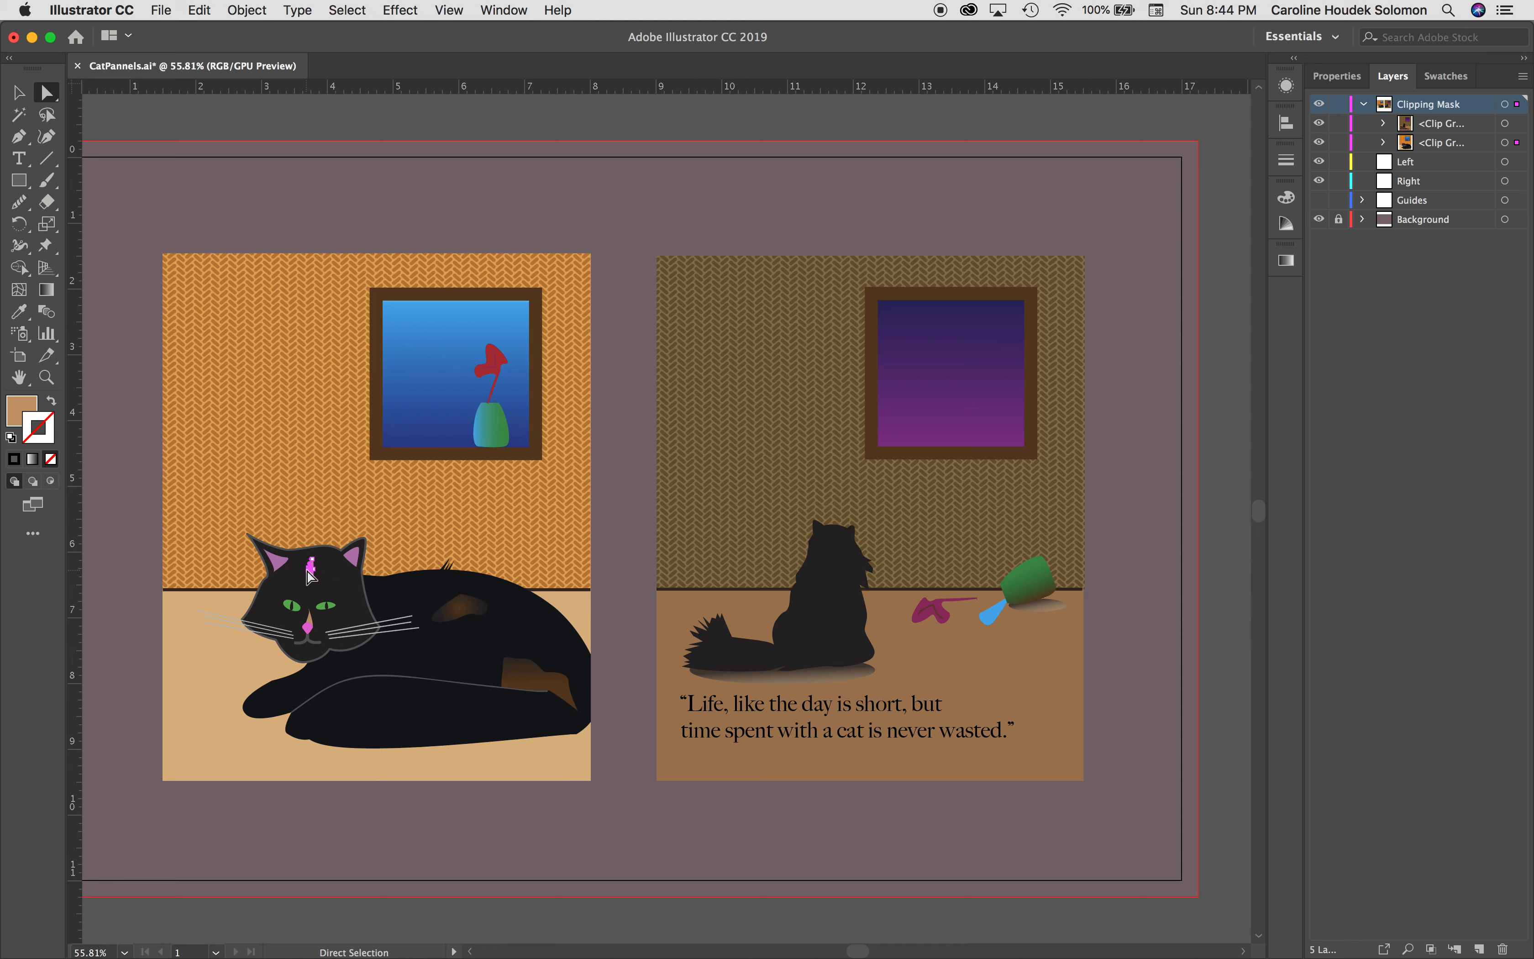
left_click(420, 658)
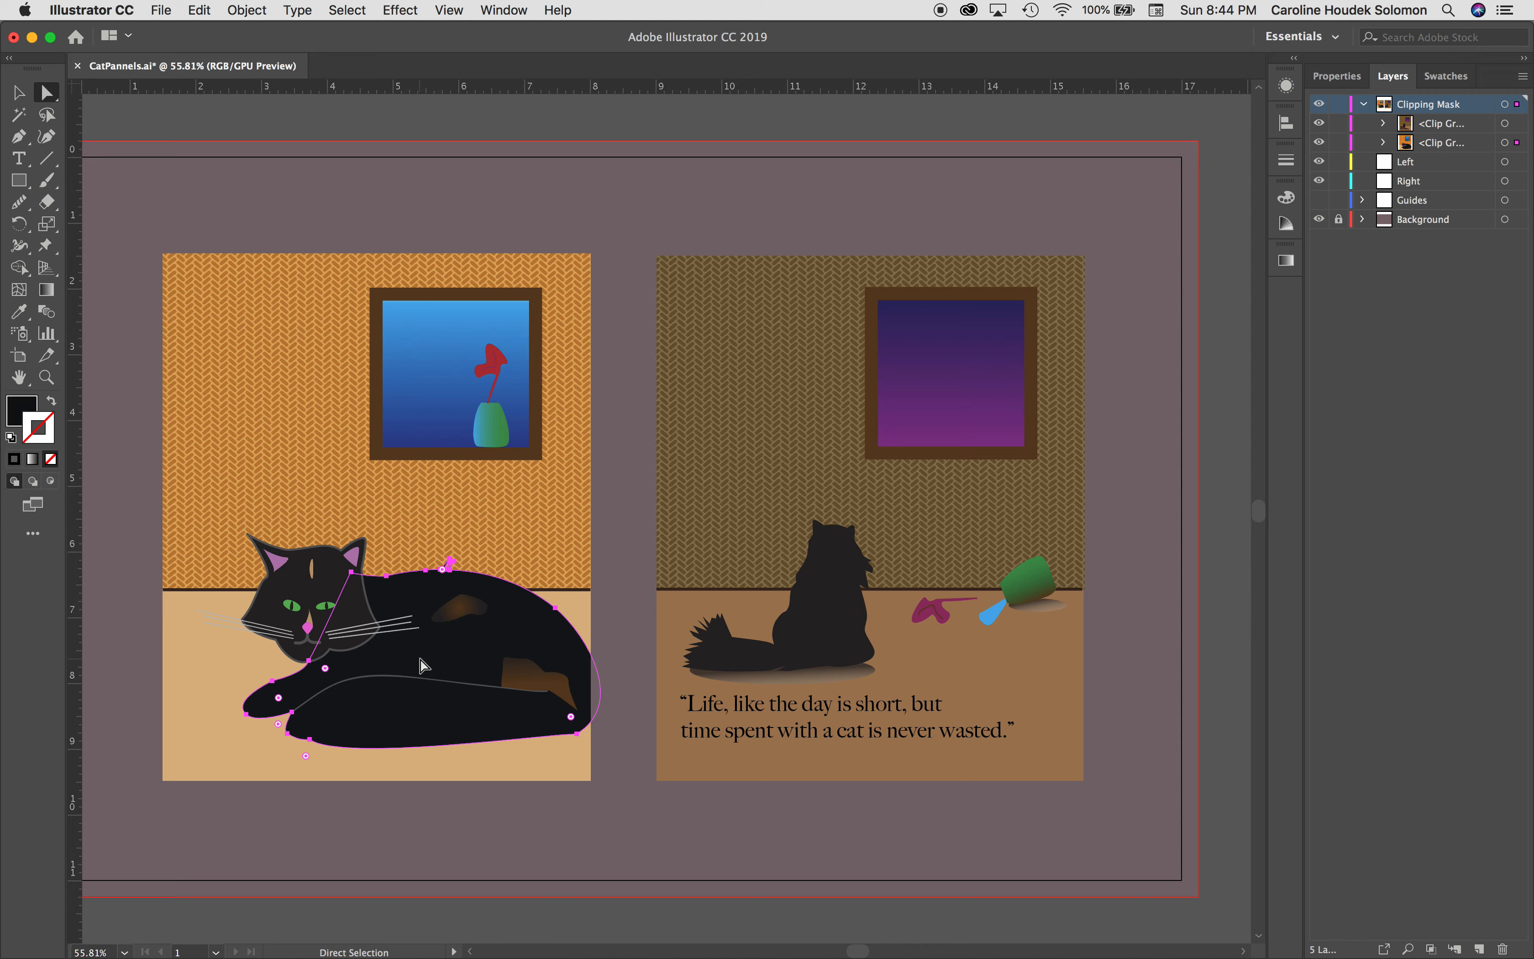
left_click(436, 377)
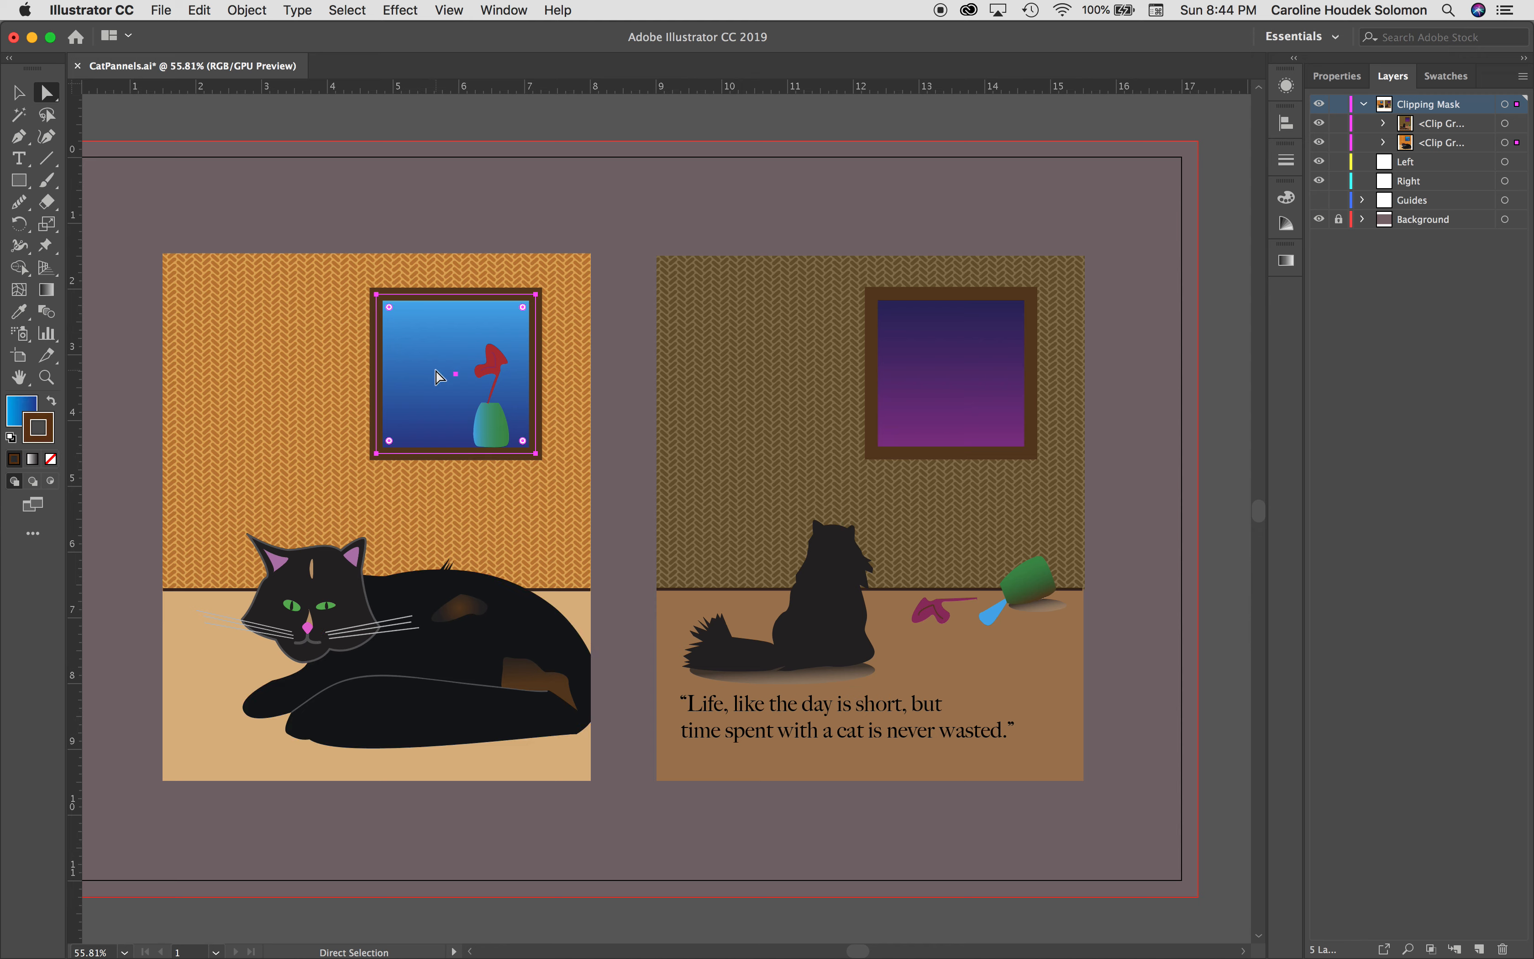
left_click(547, 247)
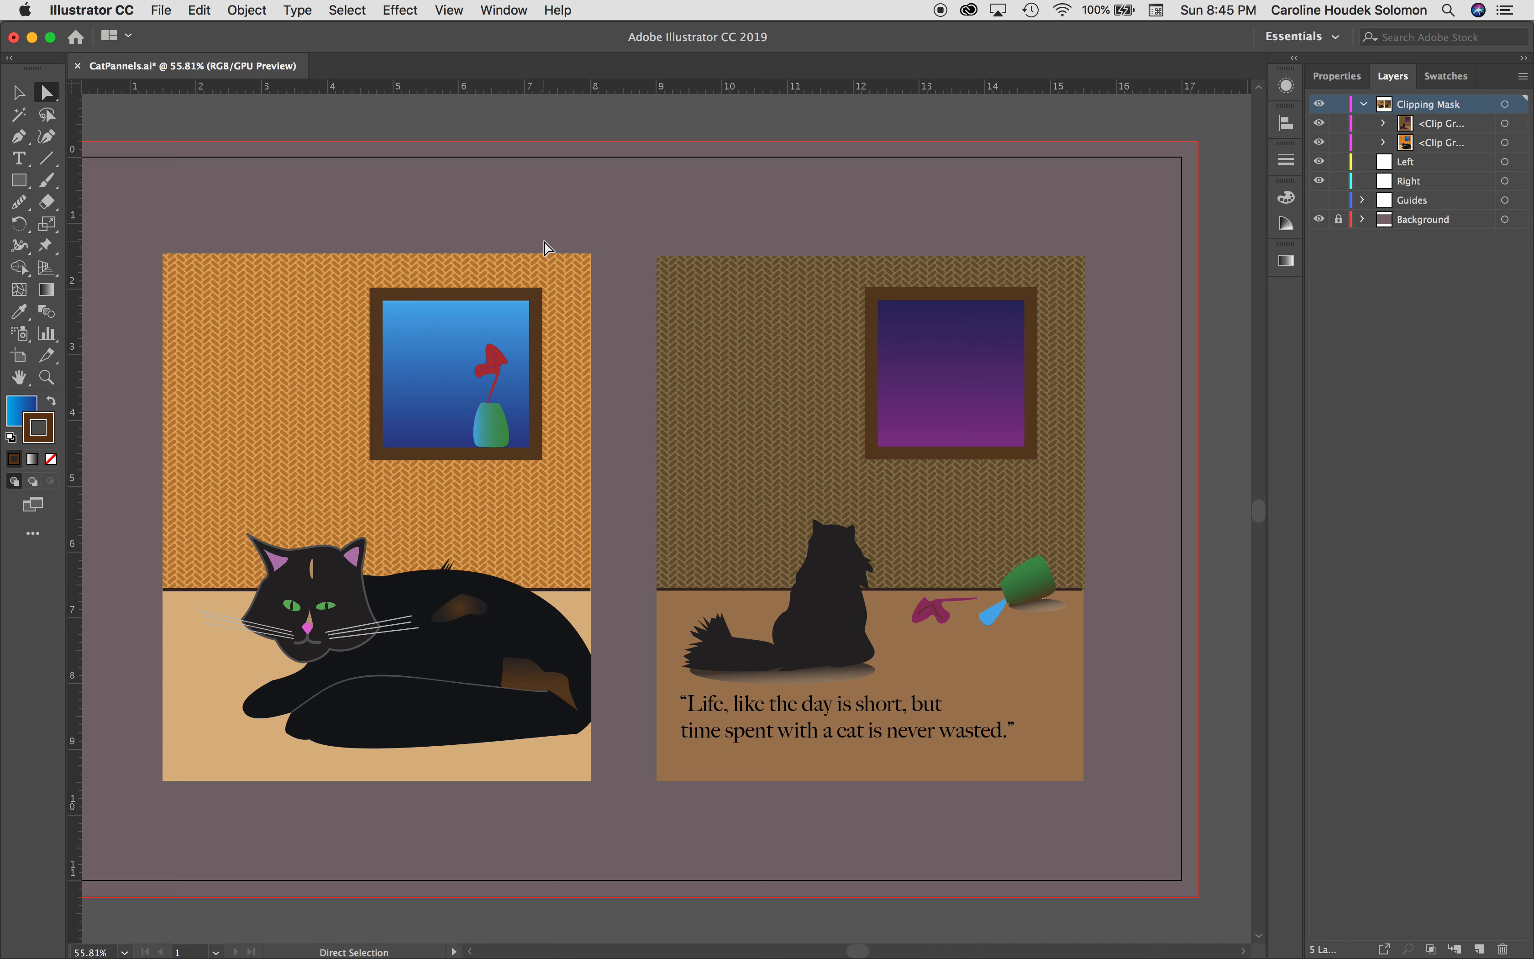